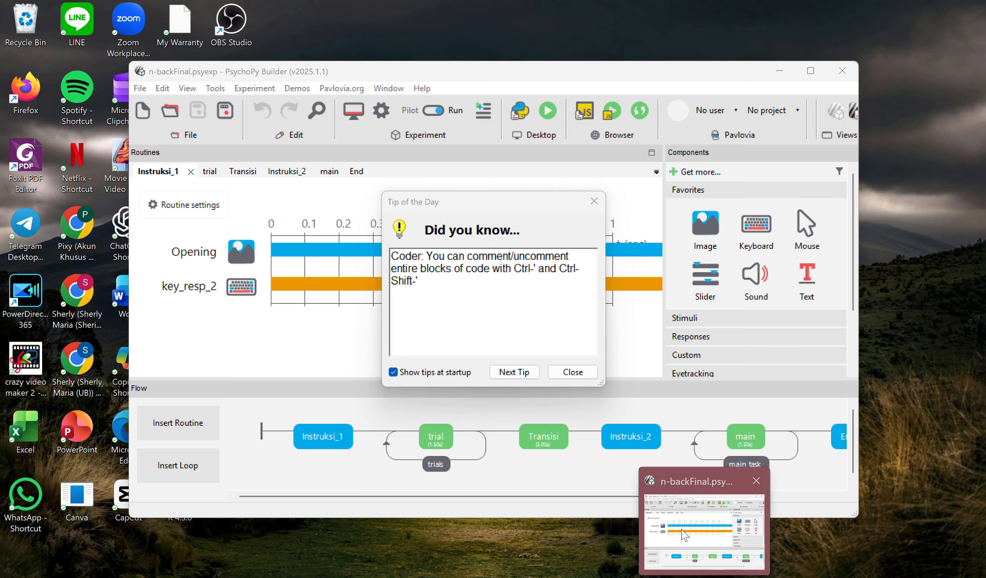
Bring the n-backFinal.psyexp experiment window to the front, dismiss the startup tip and maximize the window.
click(681, 527)
click(564, 377)
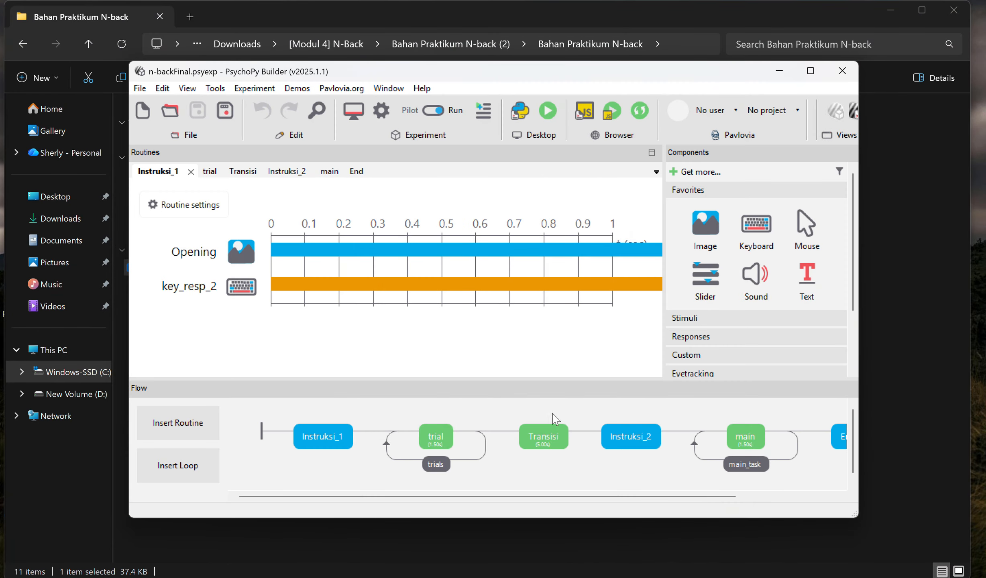
click(815, 76)
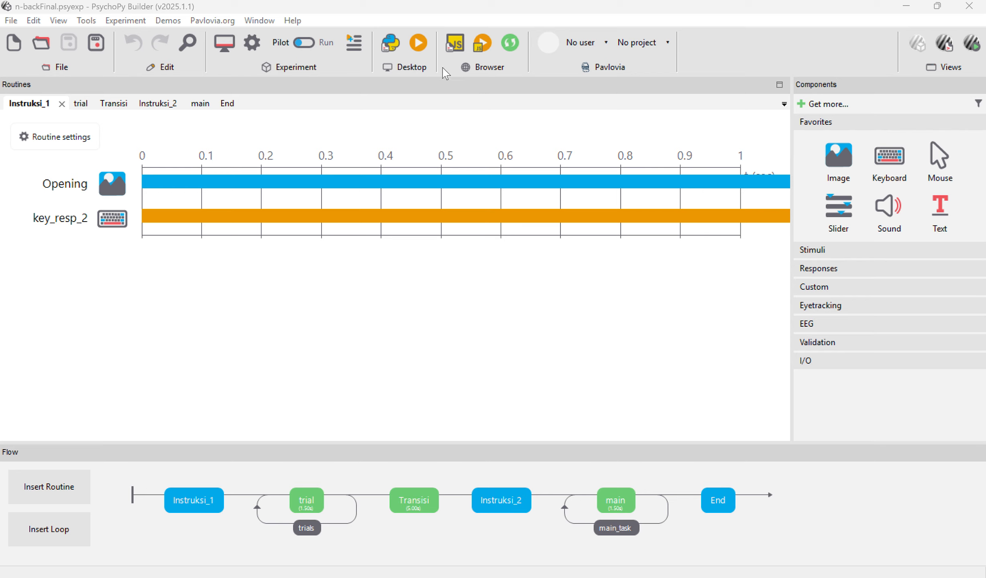
Start a pilot run of the n-back experiment with participant pilot and session 001, and allow Python network access.
click(418, 51)
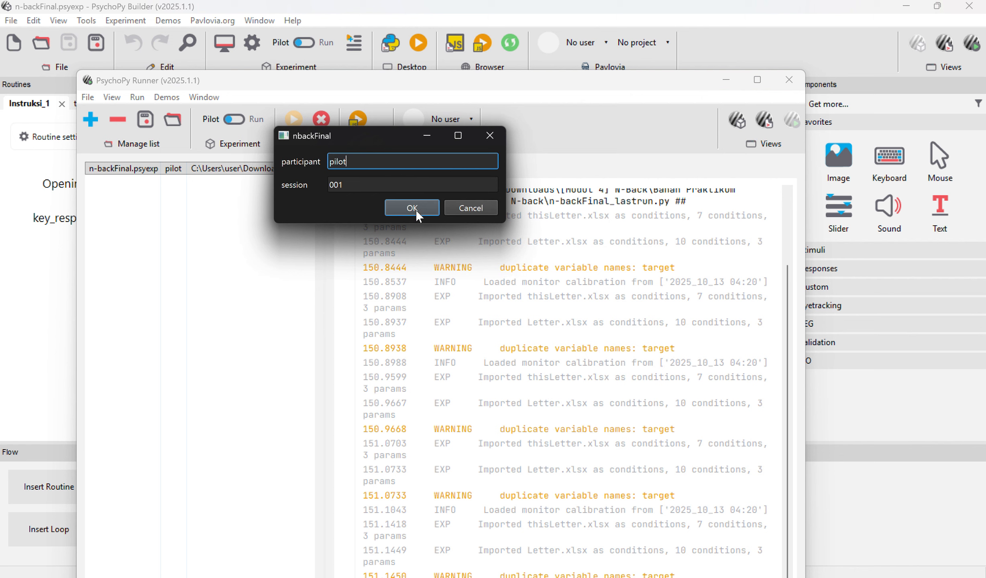
click(414, 209)
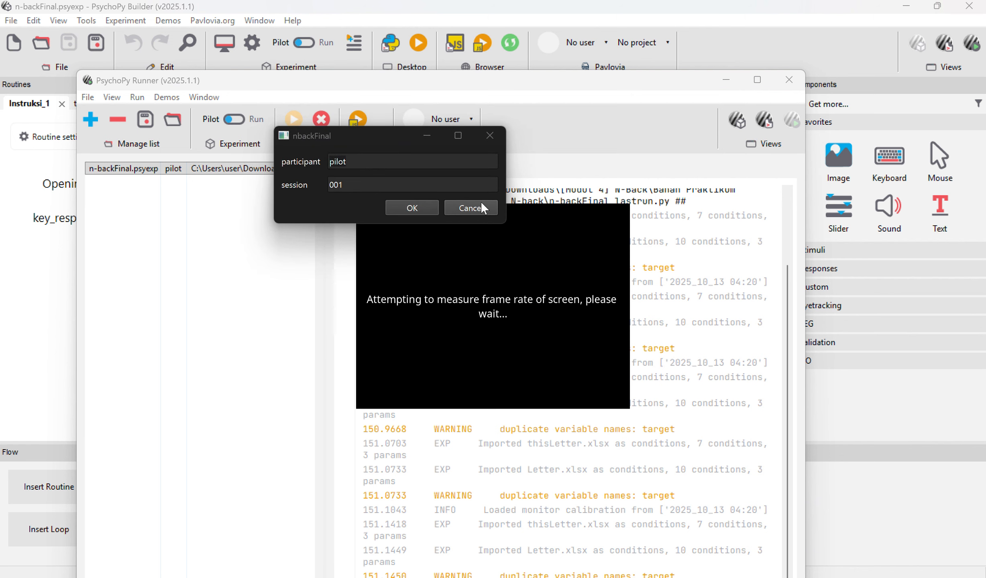
click(490, 136)
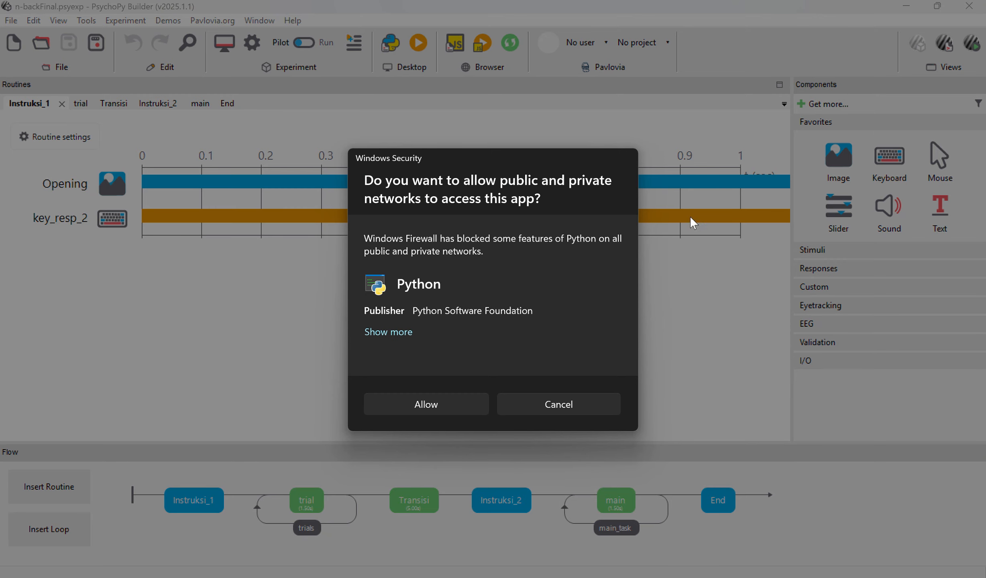
click(388, 403)
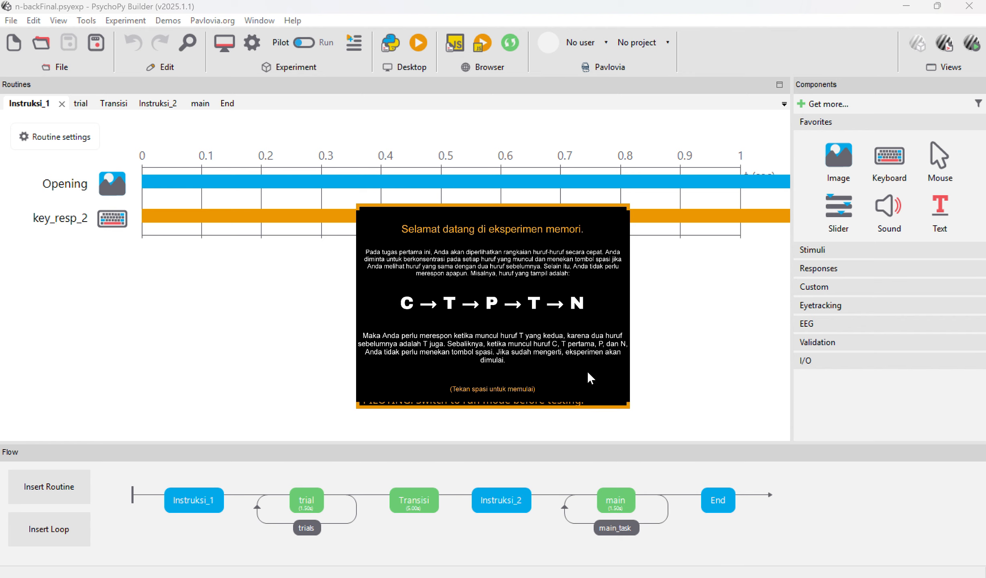
Run through both n-back tasks to the closing screen, end the pilot run and close the Runner window.
key(space)
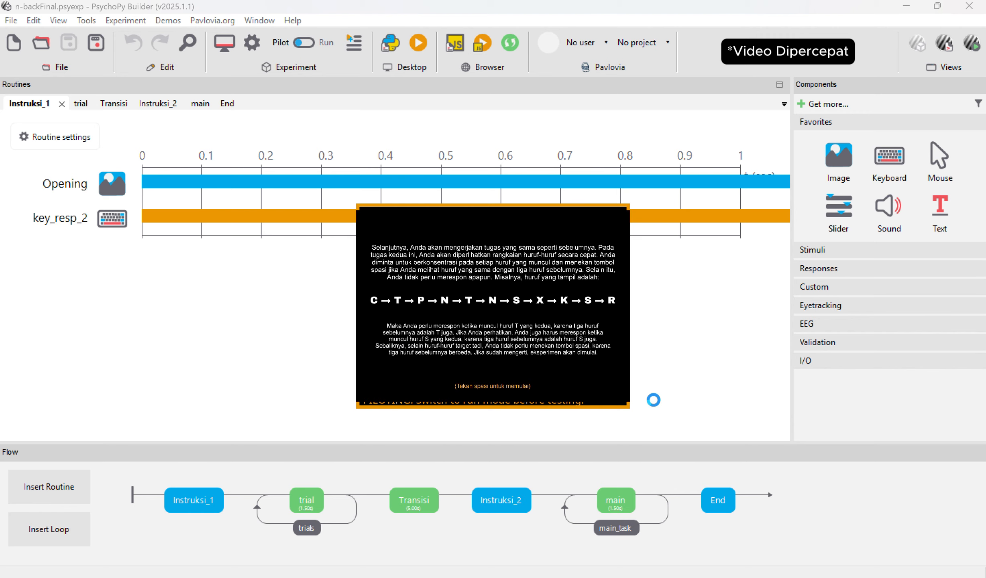
key(space)
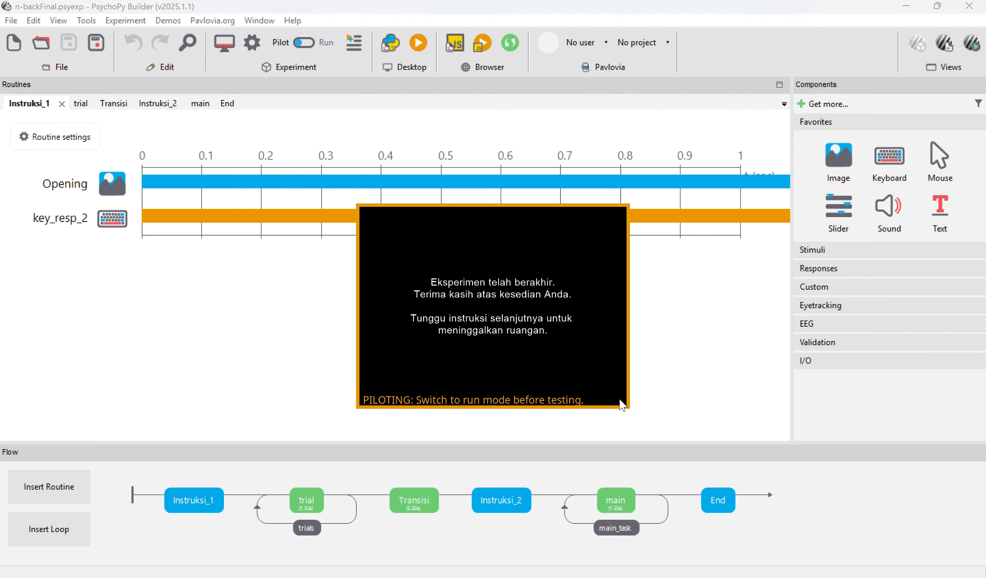
key(Escape)
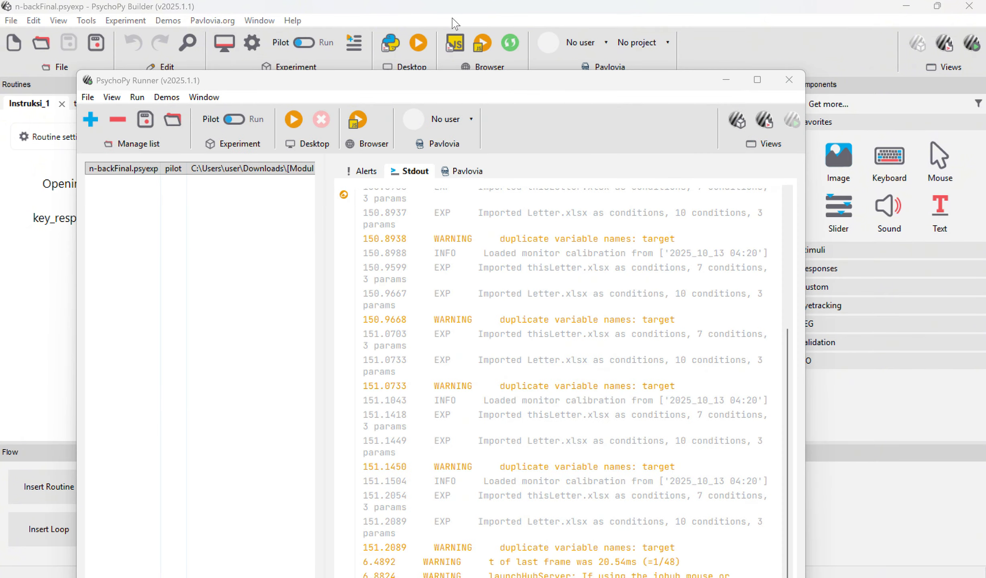
click(789, 79)
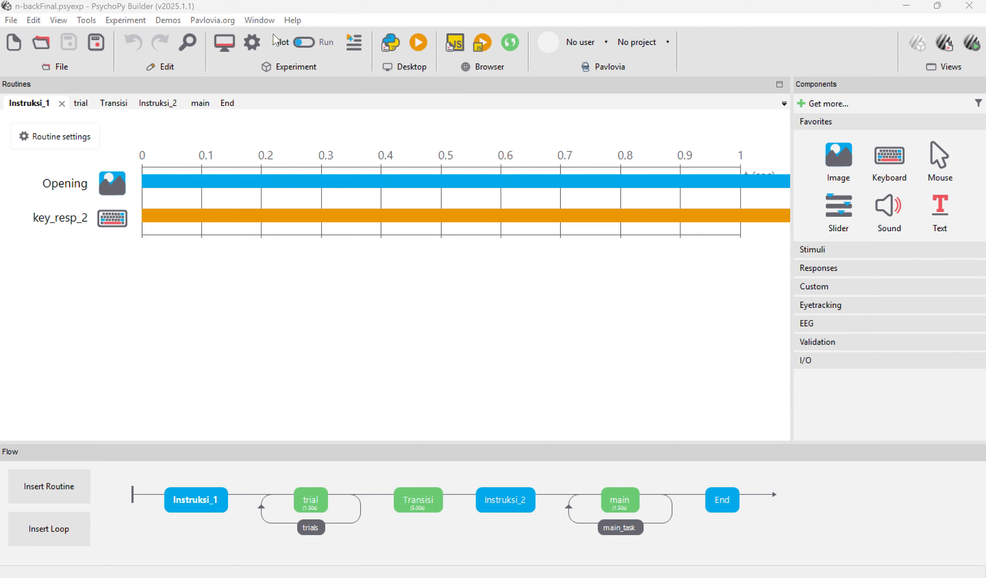
Rename the experiment info fields to partisipan and sesi, and clear the default value of partisipan.
click(252, 42)
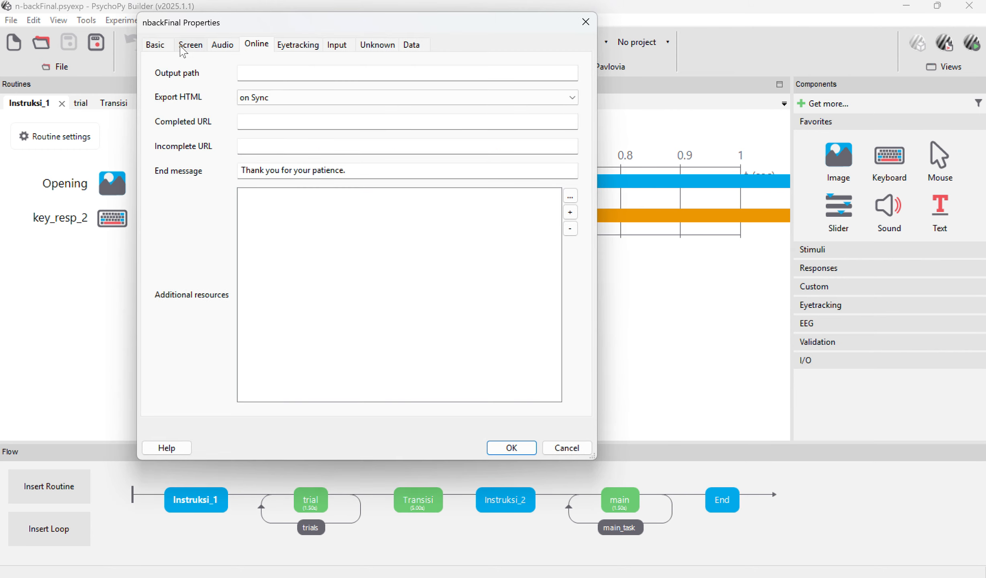
click(159, 47)
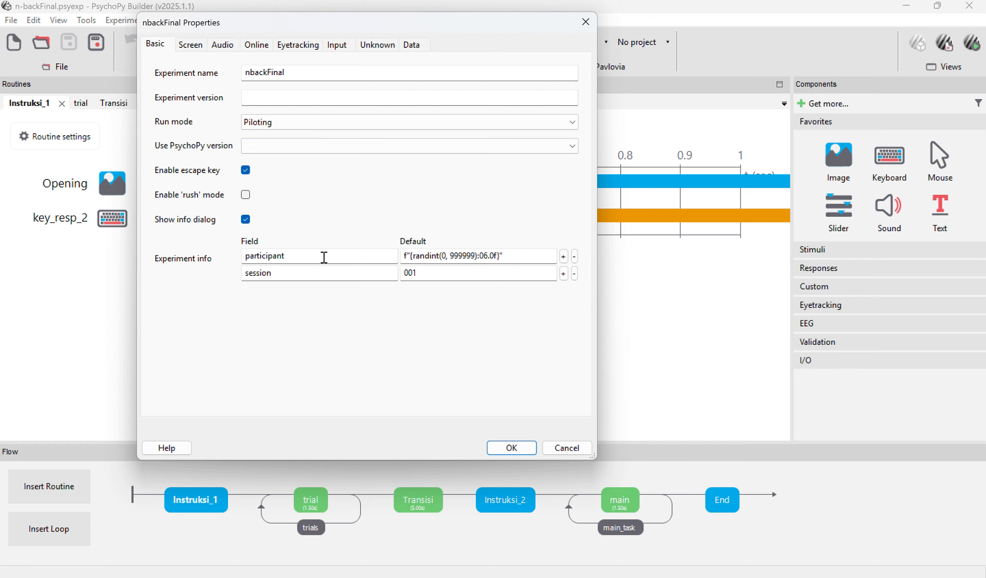
double_click(324, 256)
text(partisipan)
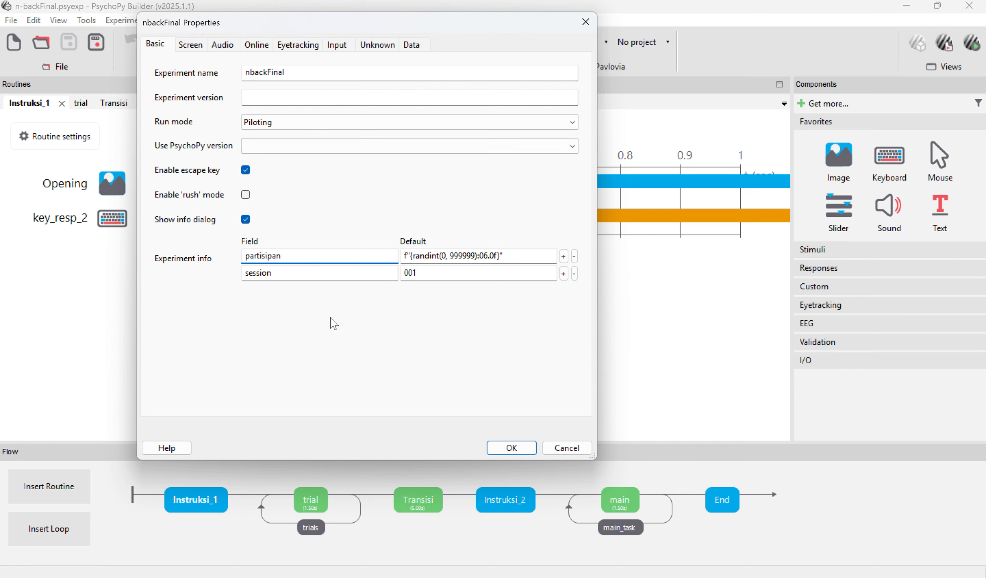
double_click(342, 274)
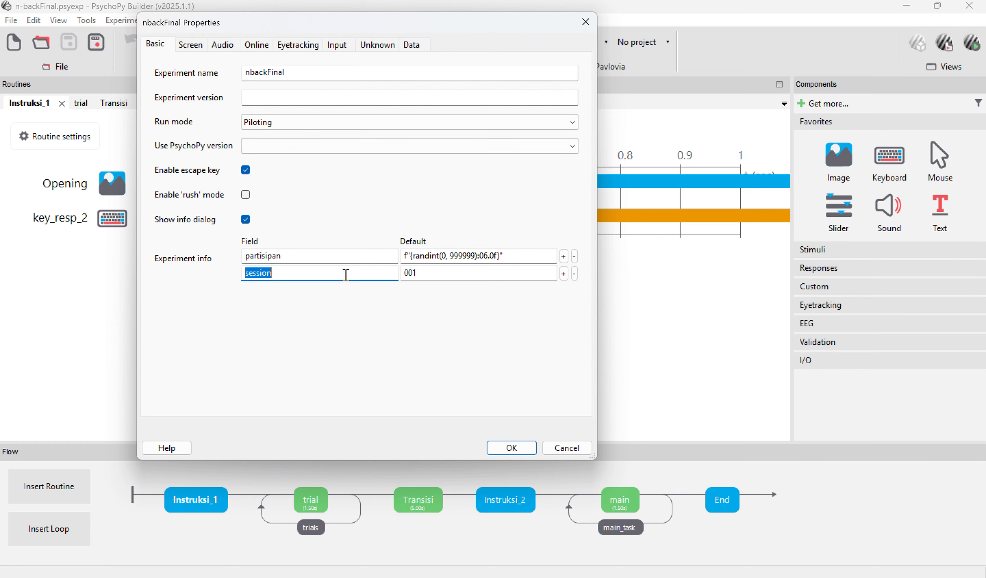
text(sesi)
drag(439, 255, 404, 255)
drag(507, 255, 374, 272)
key(BackSpace)
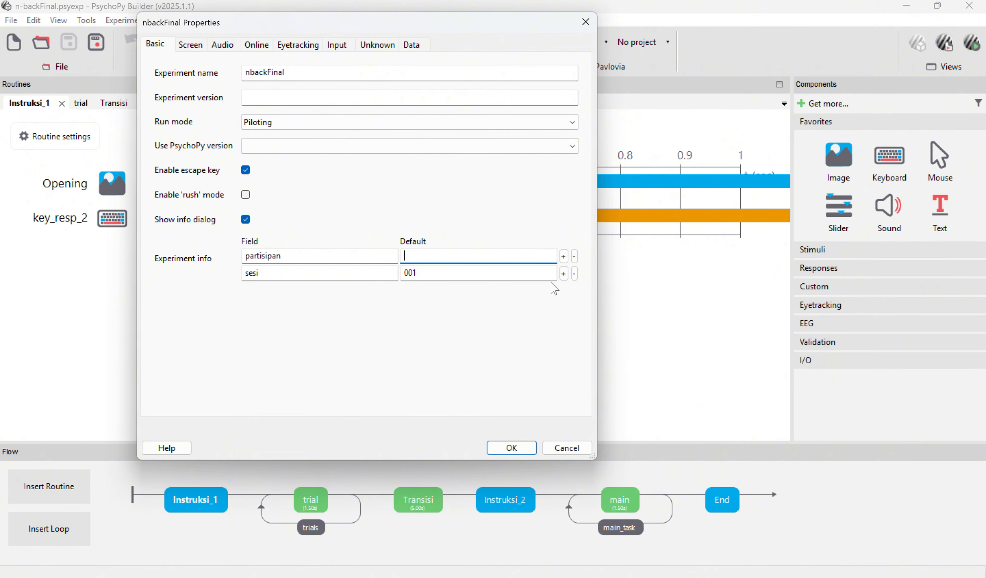
Add a third experiment info field named tanggal below sesi.
click(563, 274)
click(285, 292)
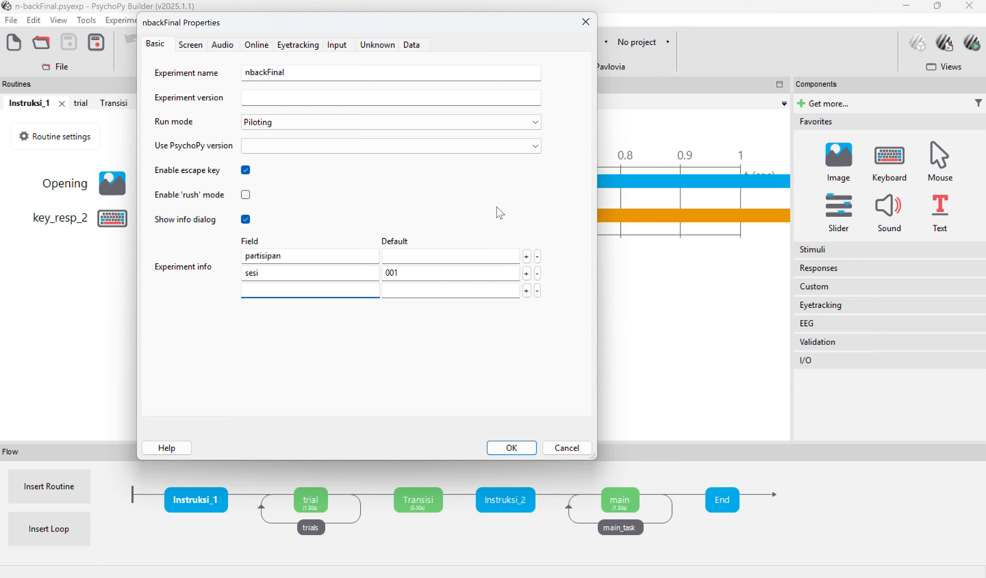
text(tanggal)
Change the participant key in the data filename expression to expInfo['partisipan'].
click(416, 46)
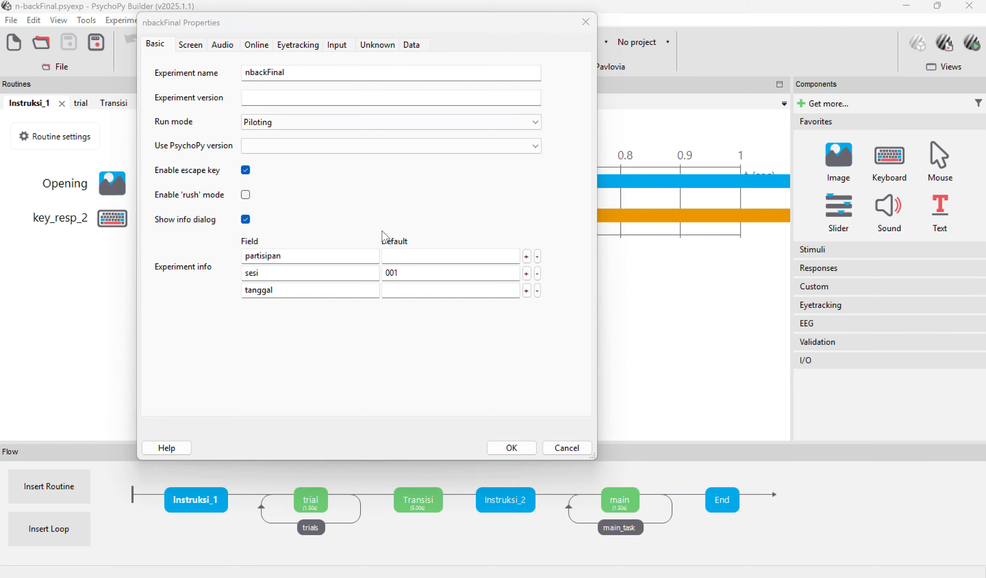
click(449, 322)
click(193, 45)
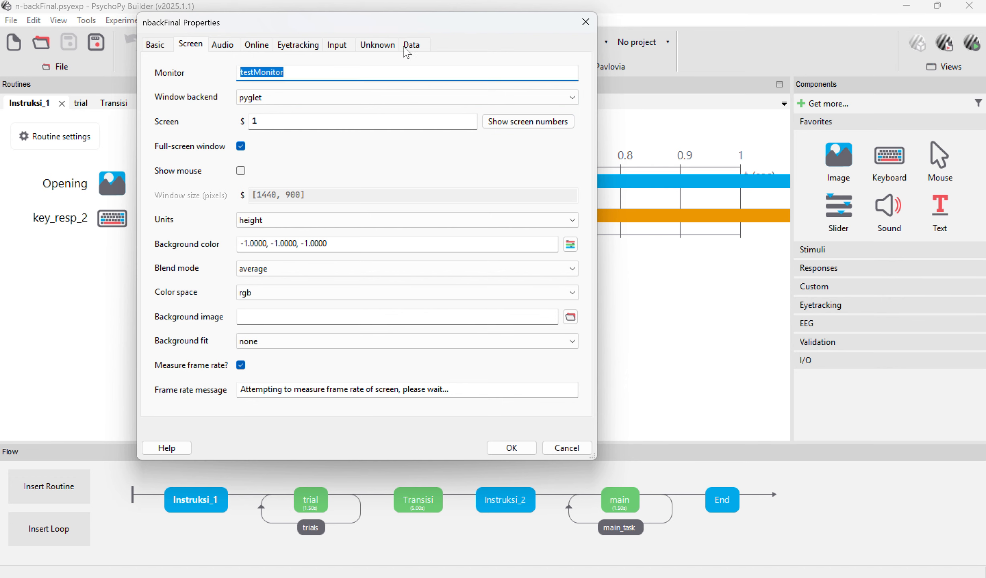
click(410, 45)
drag(441, 72, 385, 71)
key(BackSpace)
text(partis)
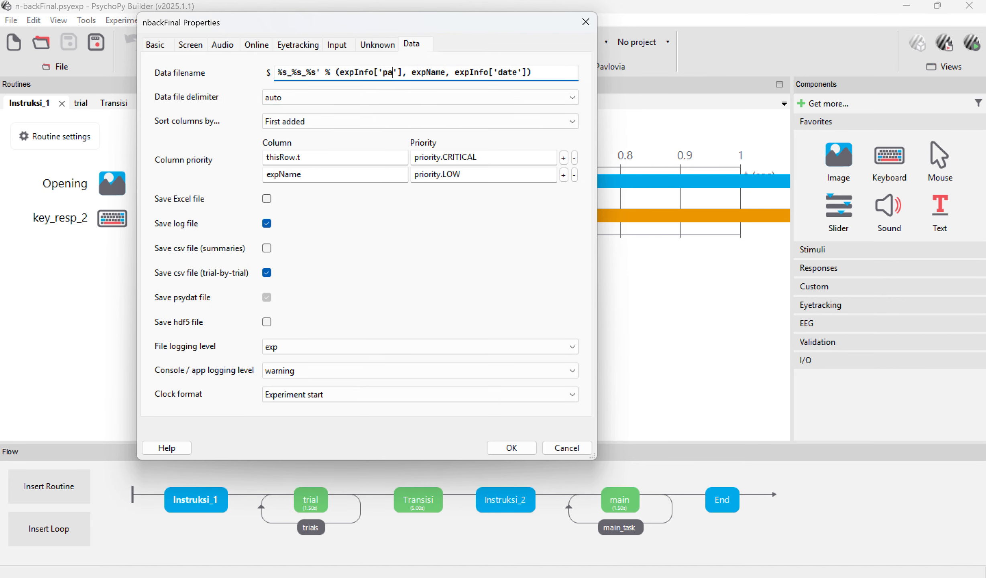
text(ipan)
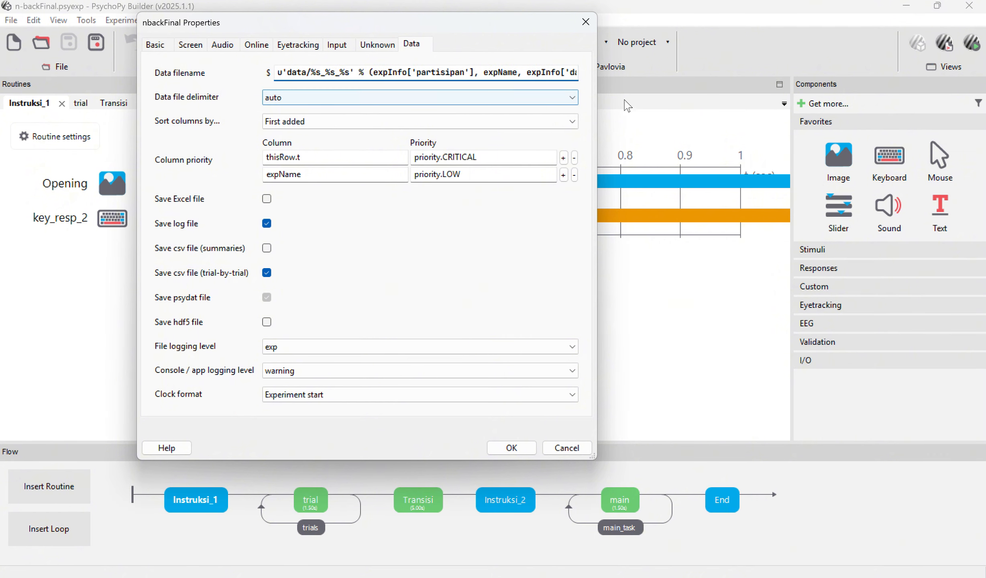
Replace the 'date' key of expInfo at the end of the data filename expression.
click(550, 72)
drag(553, 76, 588, 72)
click(561, 75)
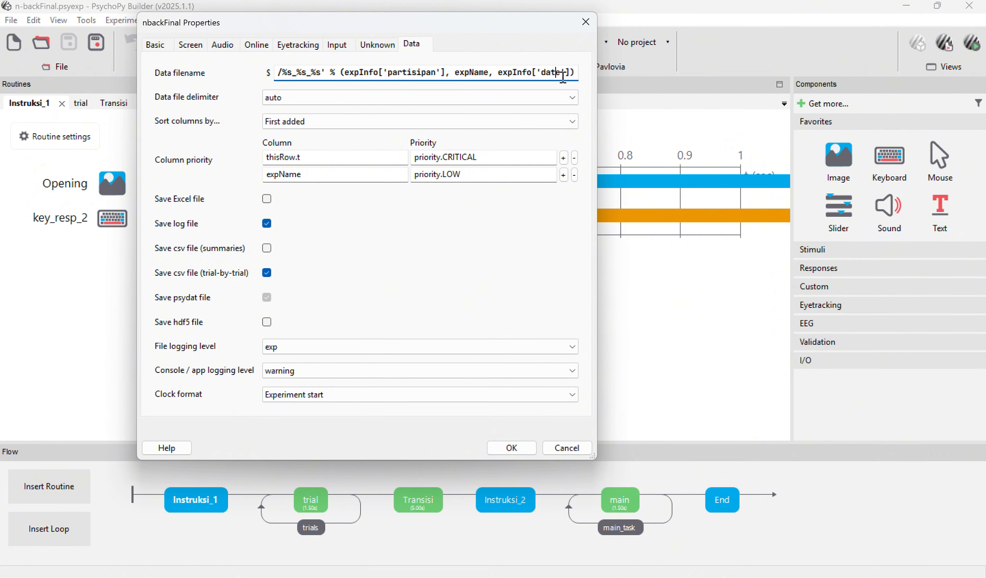
key(BackSpace)
key(BackSpace)
key(BackSpace)
key(BackSpace)
text(i']))
Set the experiment's screen background color to darkgreen (-1.0000, -0.2157, -1.0000) and apply the experiment settings.
click(170, 45)
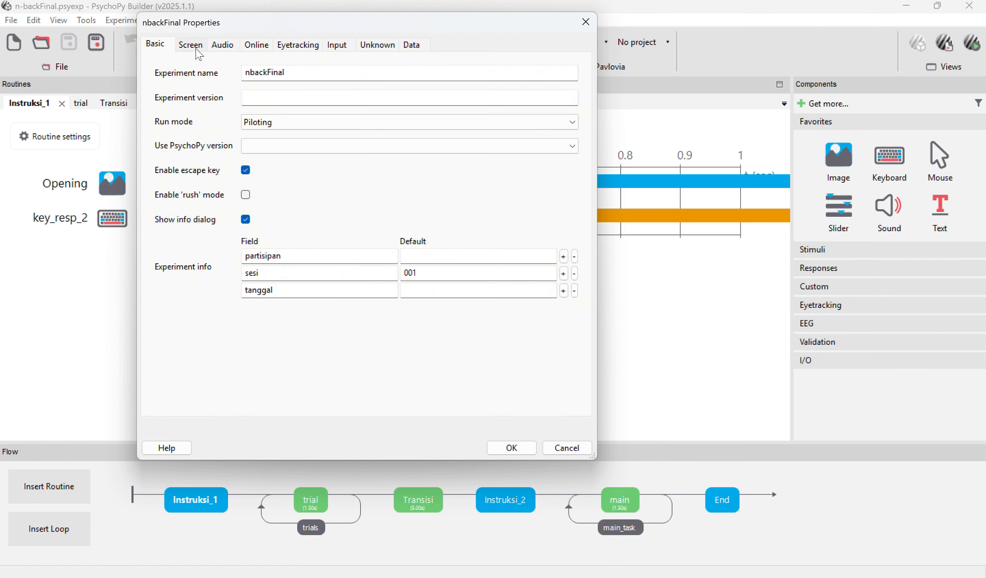
click(197, 49)
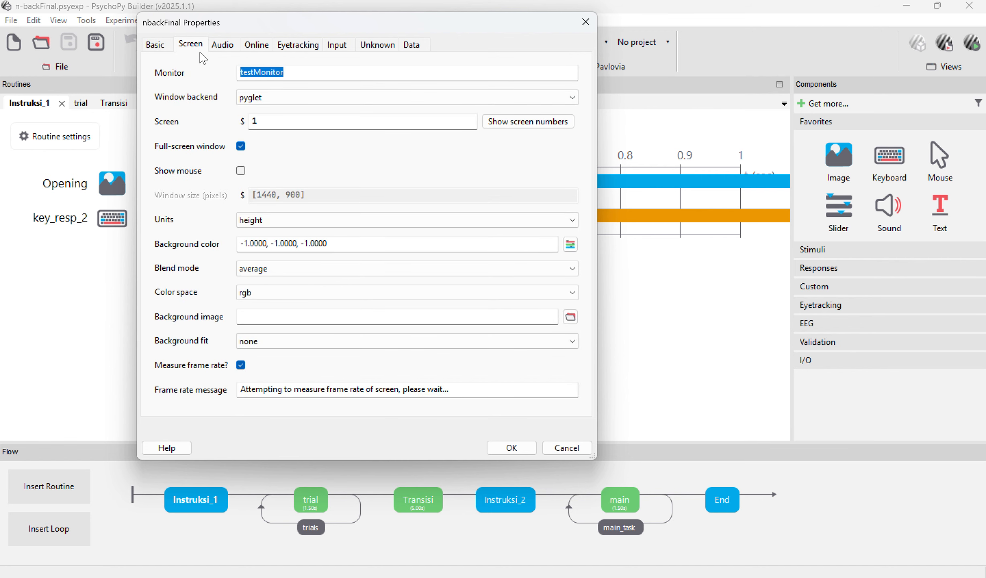
click(570, 244)
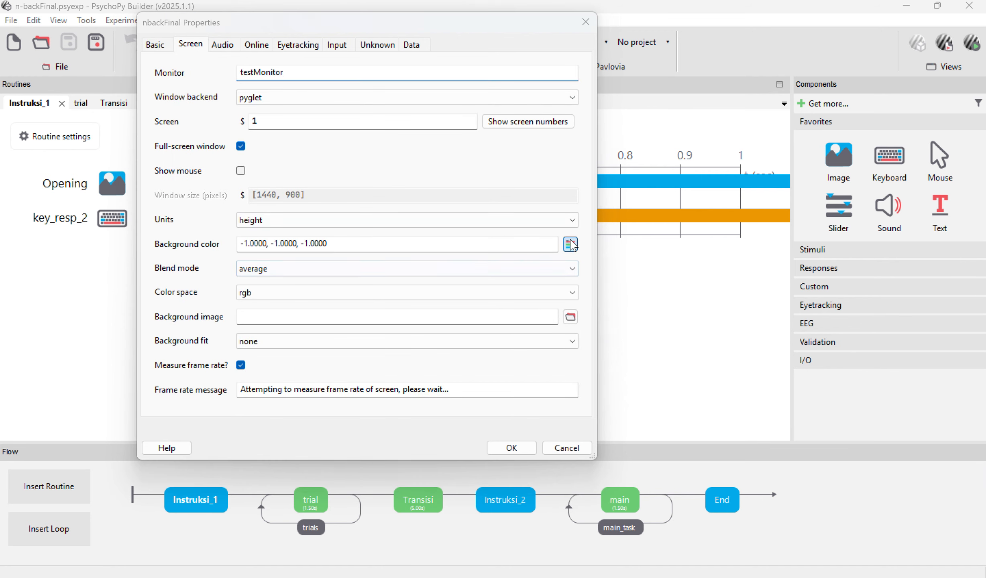
scroll(583, 227, down, 7)
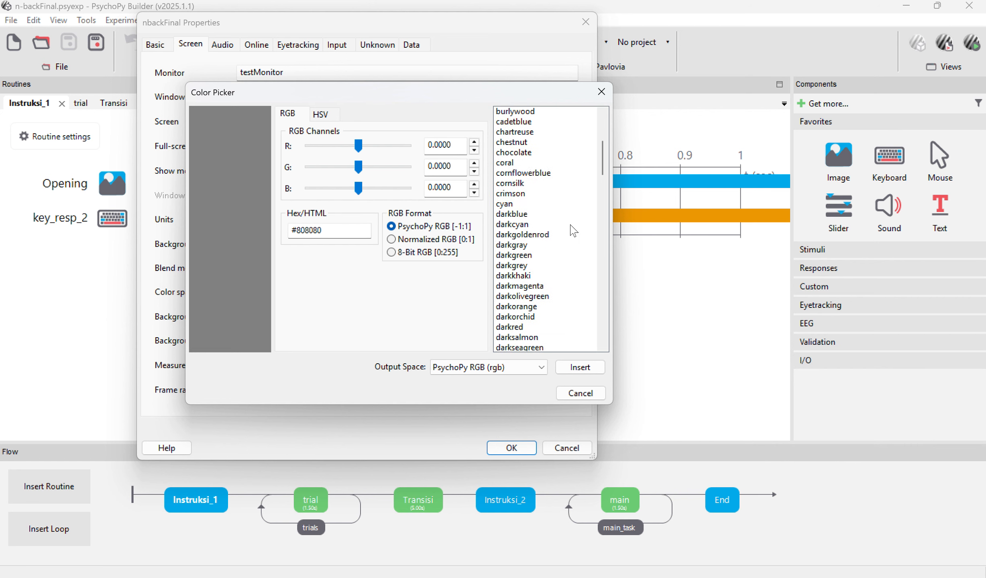
scroll(566, 226, down, 1)
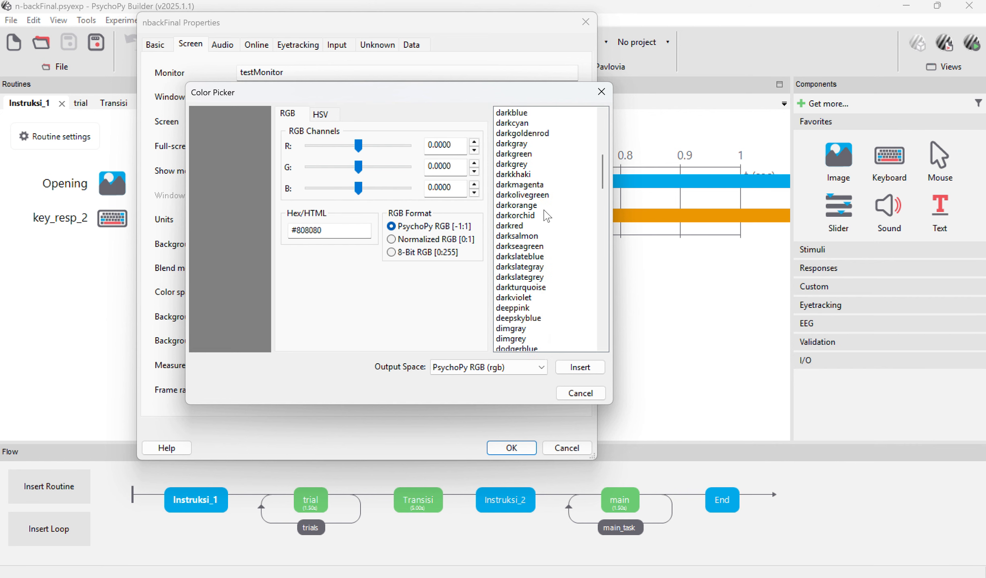
scroll(538, 239, down, 7)
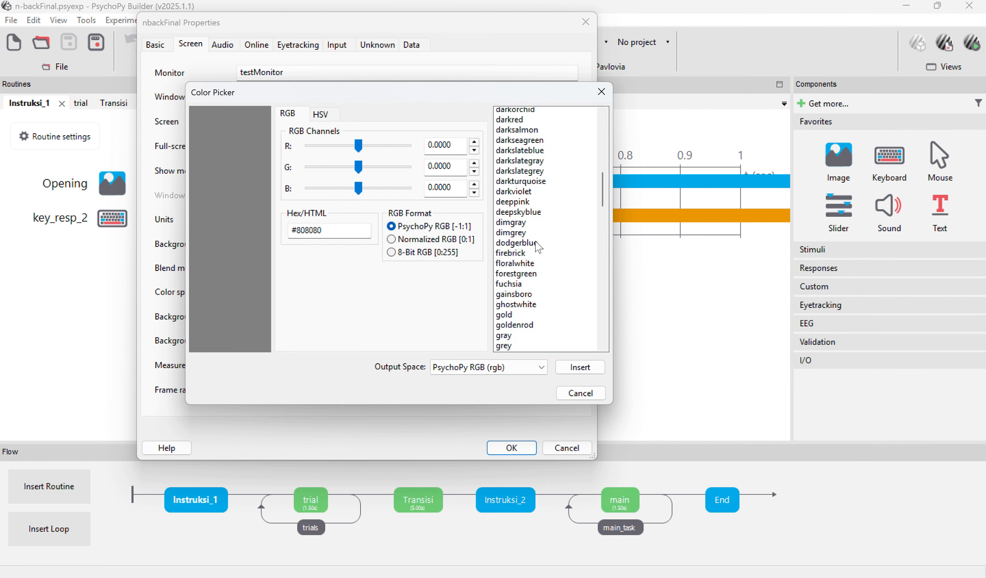
scroll(538, 261, up, 10)
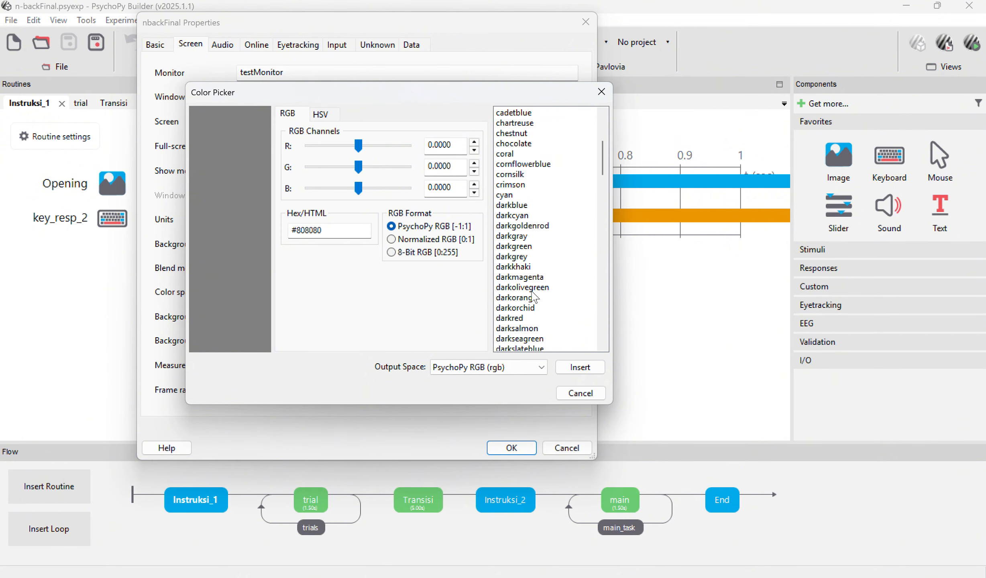
click(535, 246)
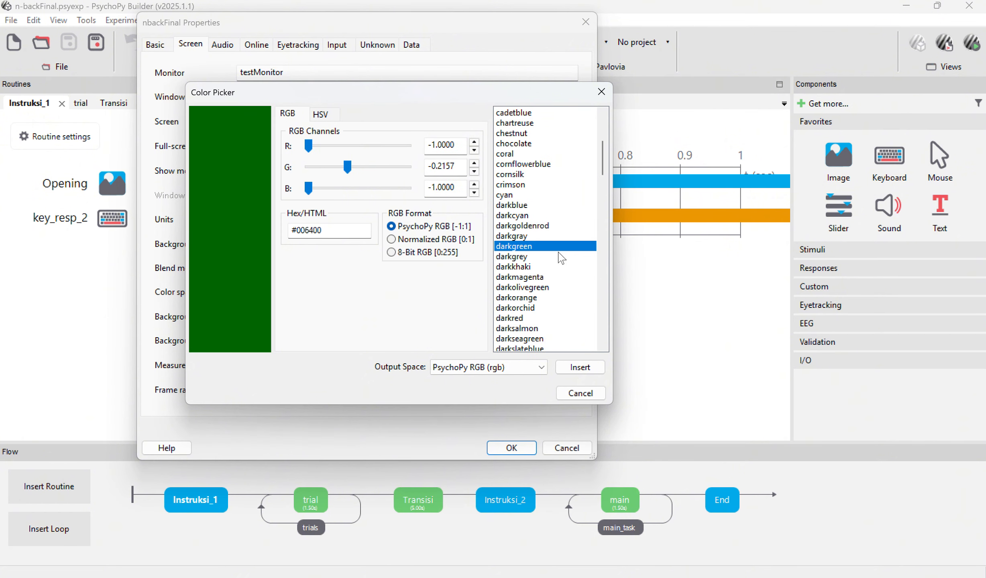
click(580, 367)
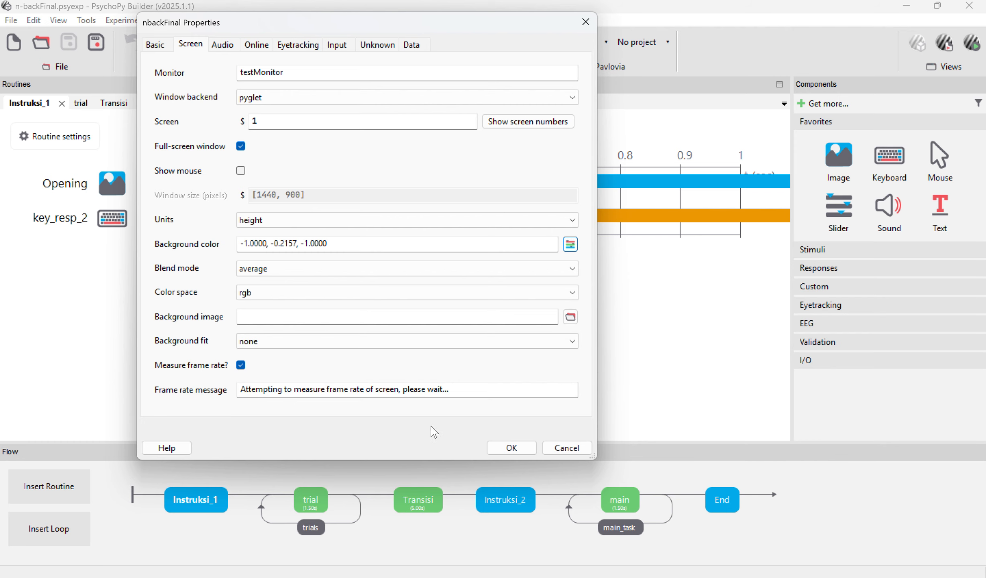
click(498, 445)
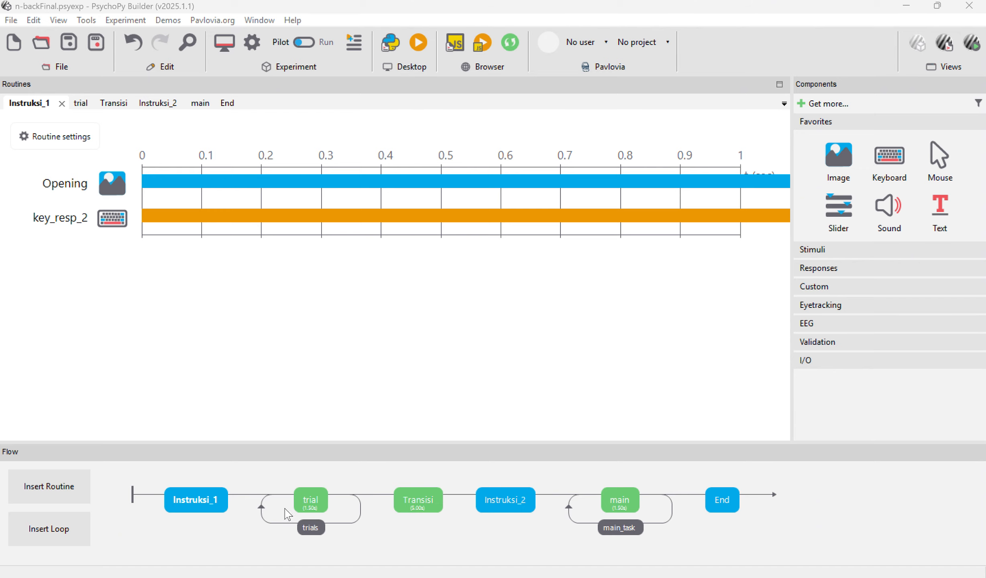
Inspect the trial routine and the properties of its trials loop, and return to the Instruksi_1 routine.
click(315, 501)
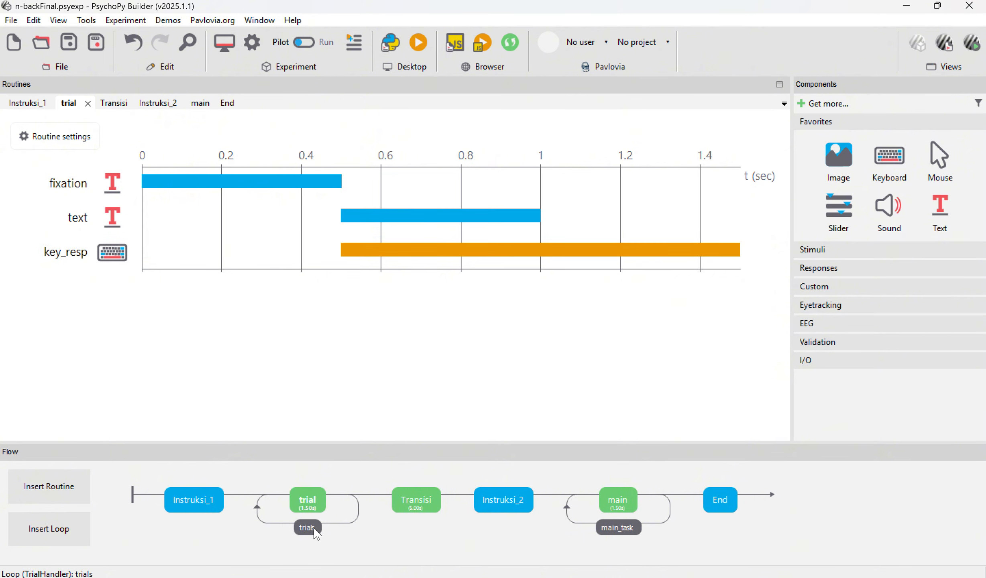
click(307, 528)
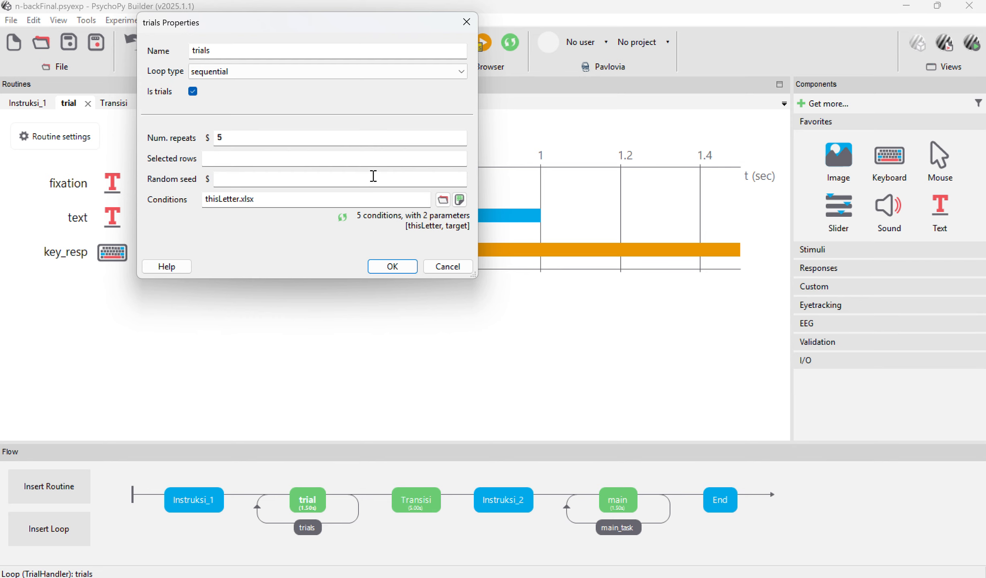
click(433, 270)
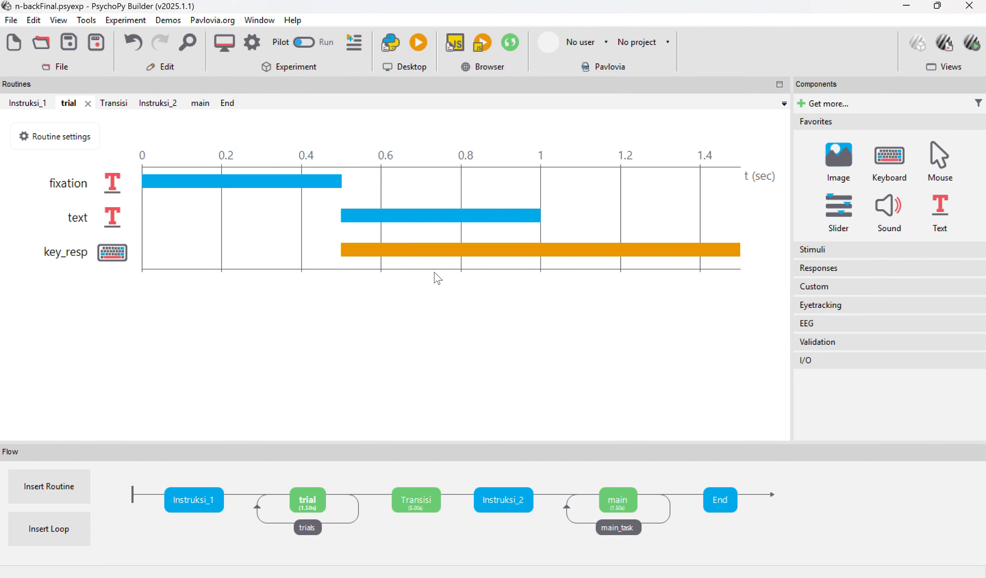
click(206, 499)
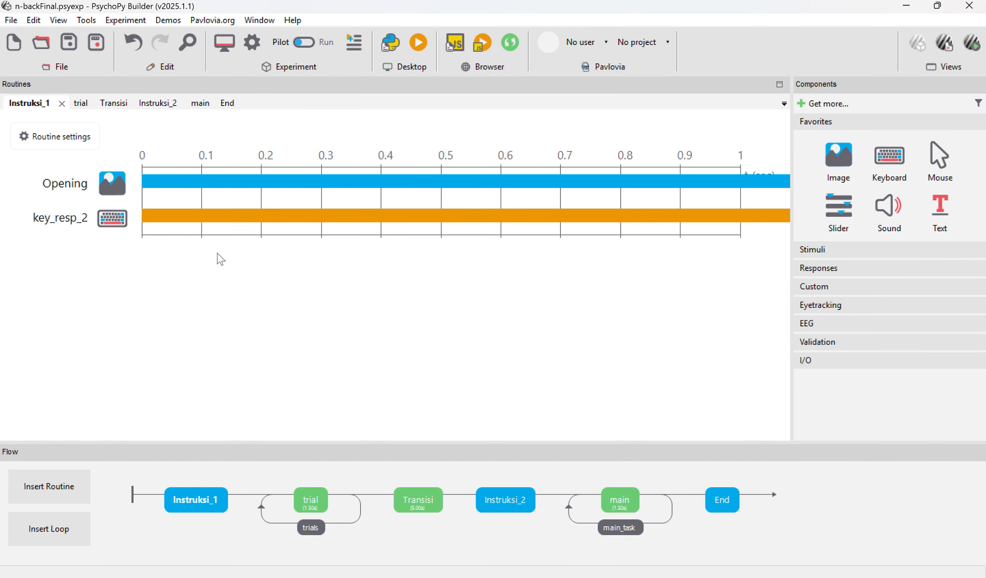
Inspect the Opening image component, and open the Downloads folder under C:\Users\user in File Explorer.
click(103, 190)
click(556, 298)
key(super+e)
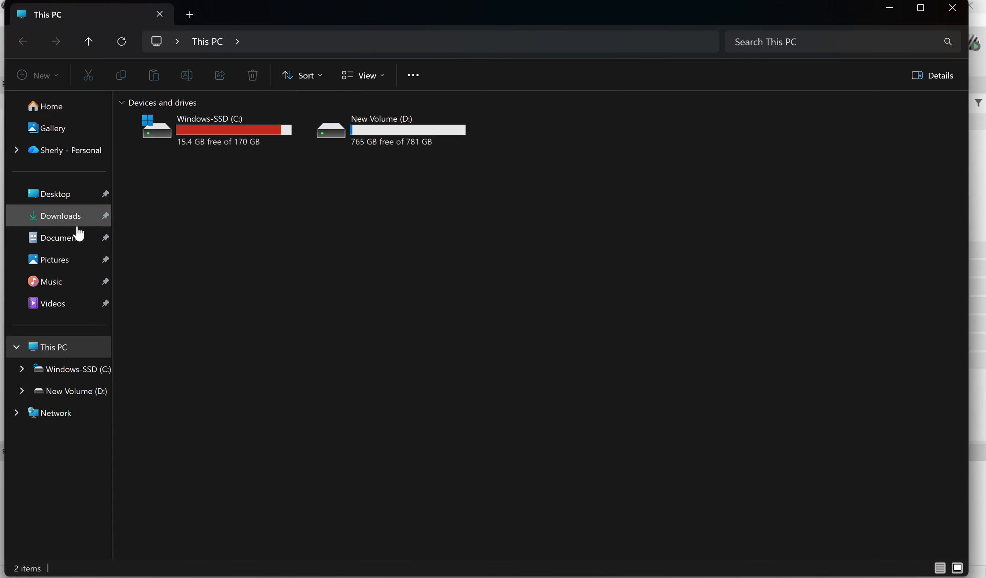
double_click(205, 121)
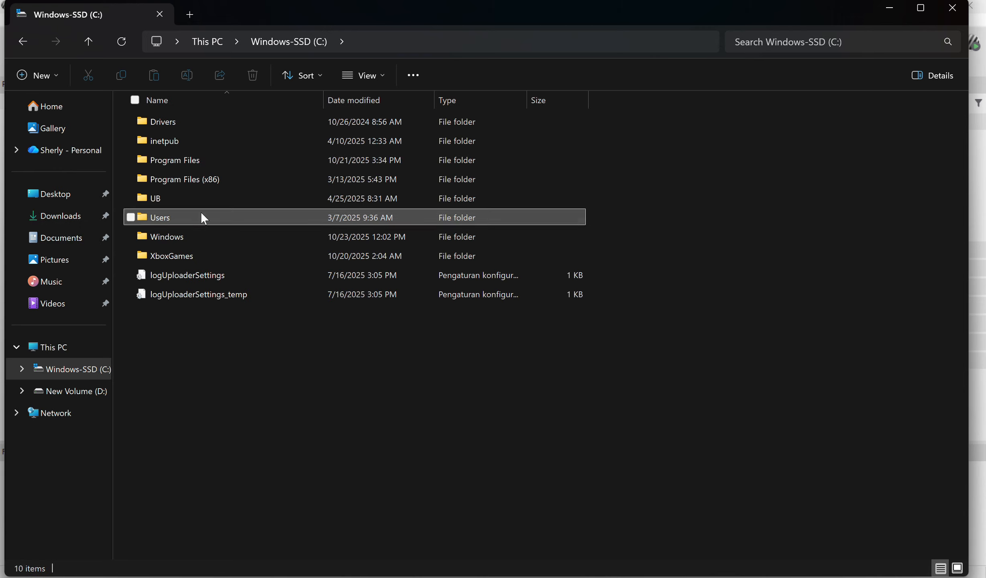
double_click(201, 213)
double_click(201, 127)
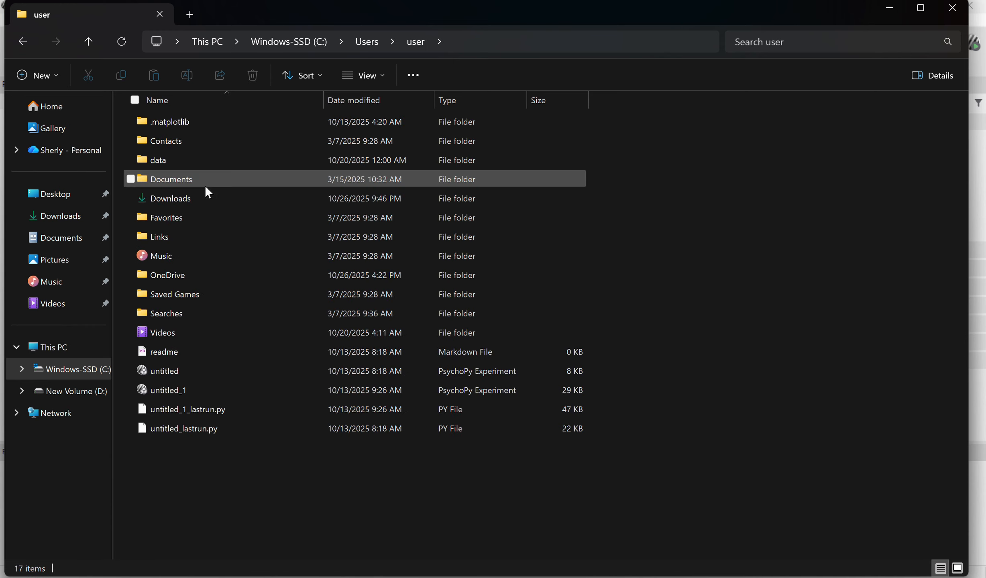
double_click(205, 196)
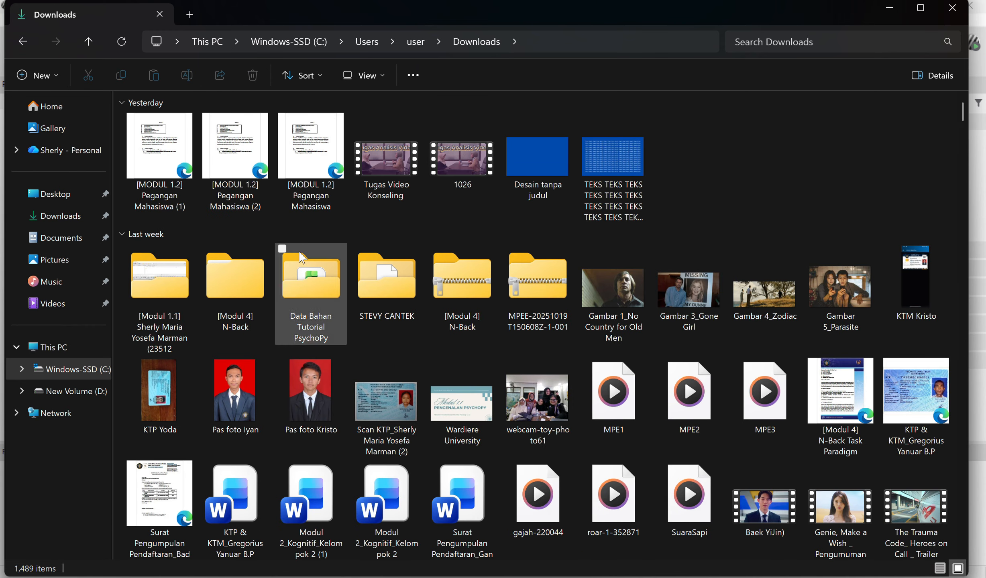
Open the innermost Bahan Praktikum N-back folder inside [Modul 4] N-Back and view the Instruksi2back image.
double_click(248, 286)
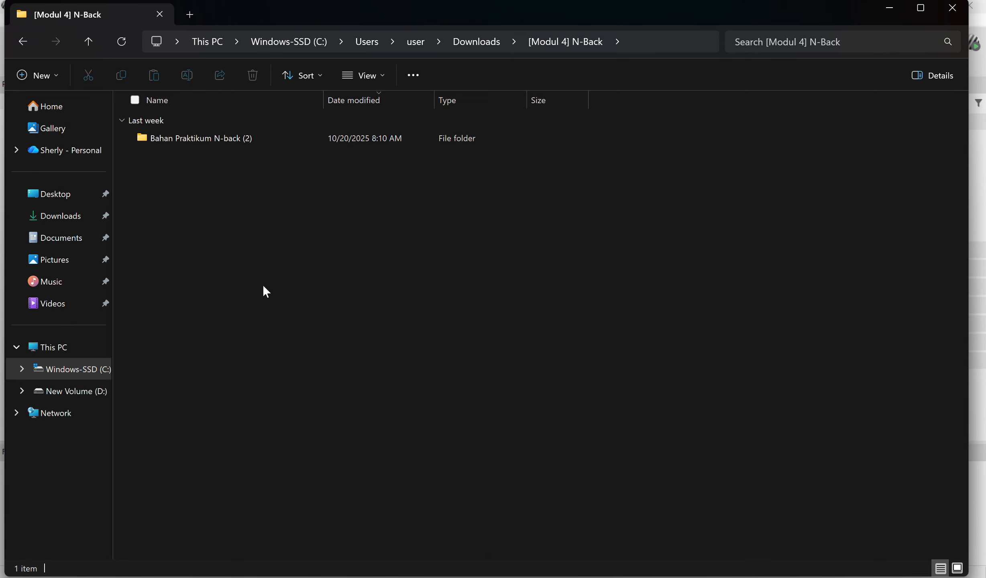
double_click(303, 139)
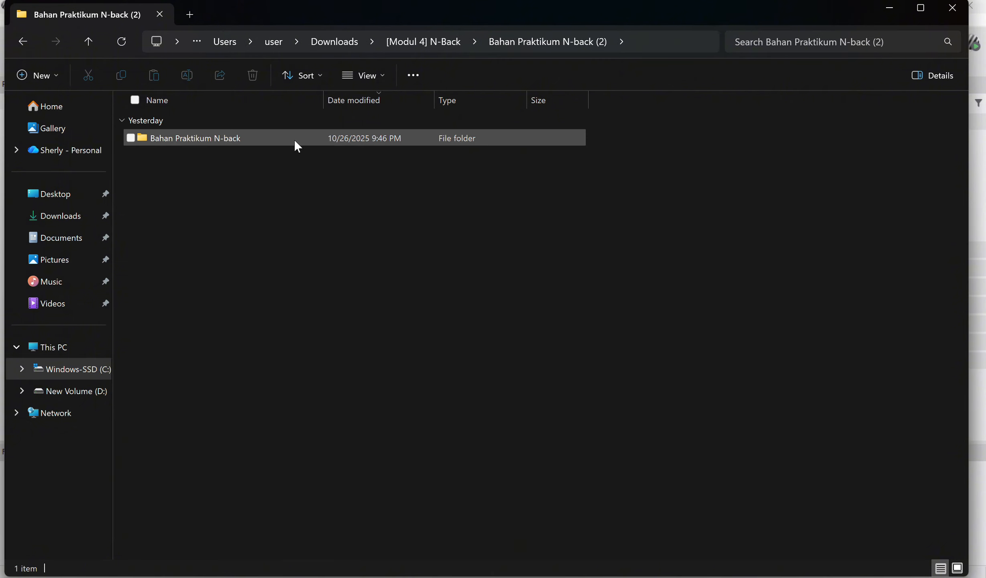
click(294, 140)
double_click(294, 140)
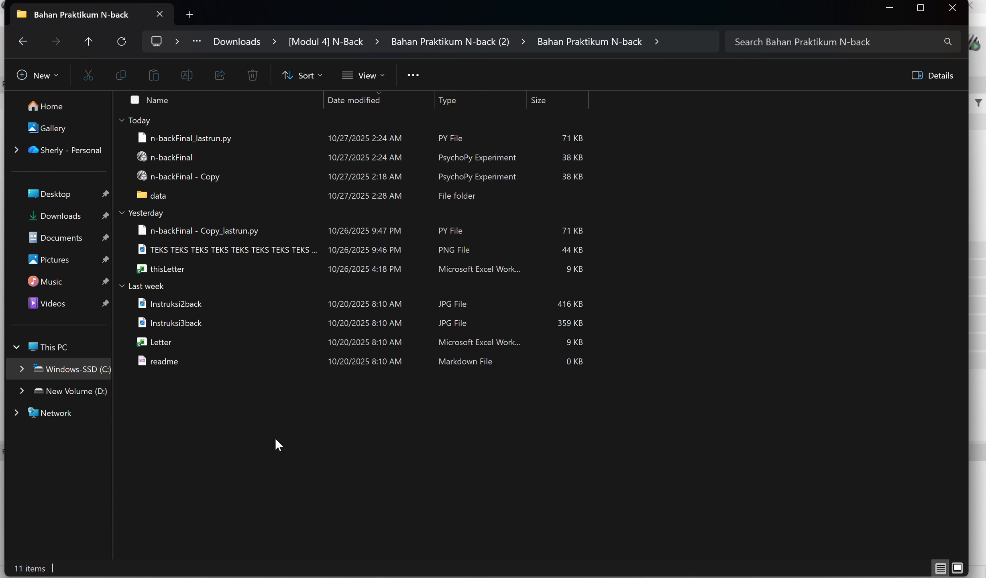
double_click(192, 305)
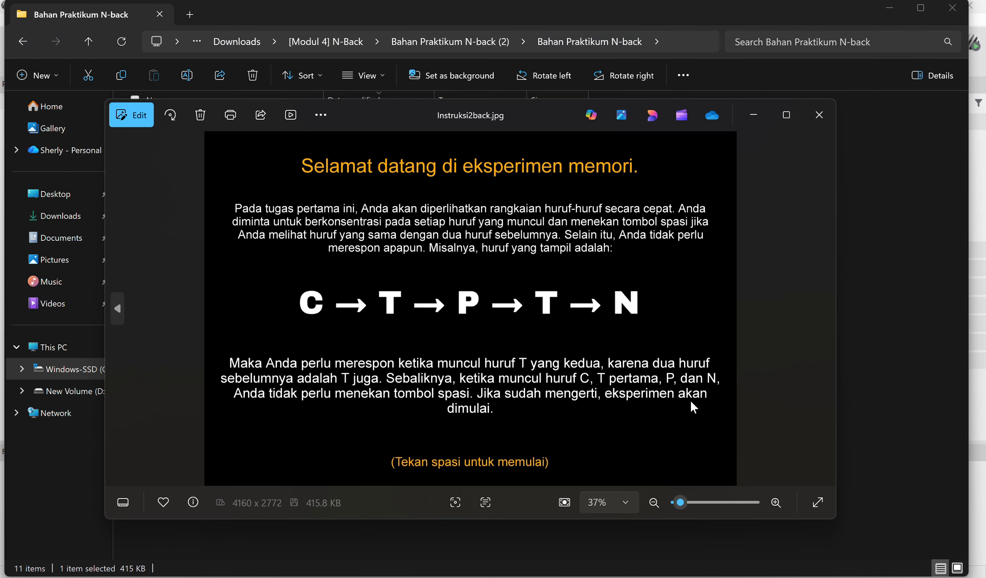
click(754, 116)
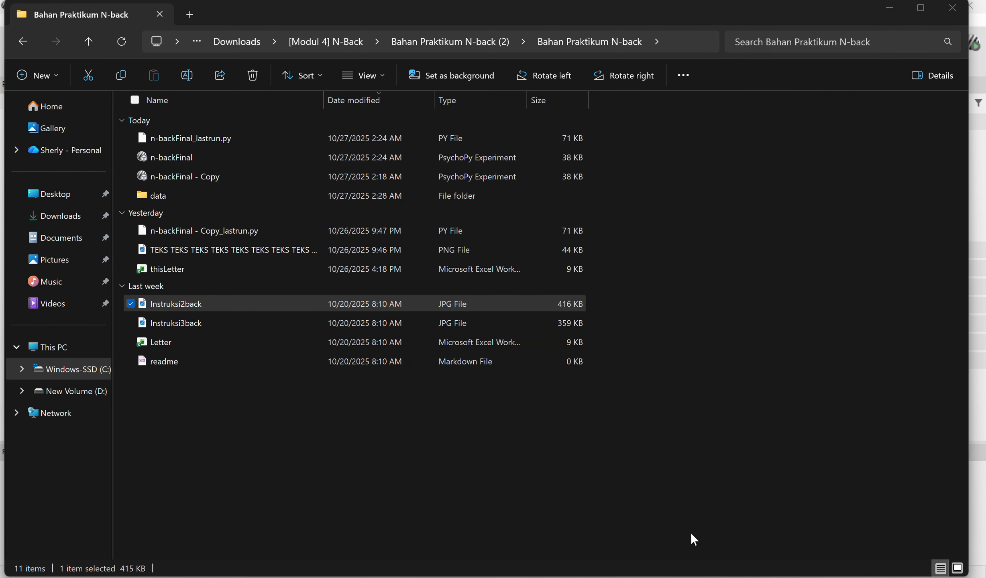
Switch to the Instruksi1New design in Canva and reword its first line to "Selamat datang pada bagian pertama dalam eksperimen memori kerja.".
mouse_move(492, 575)
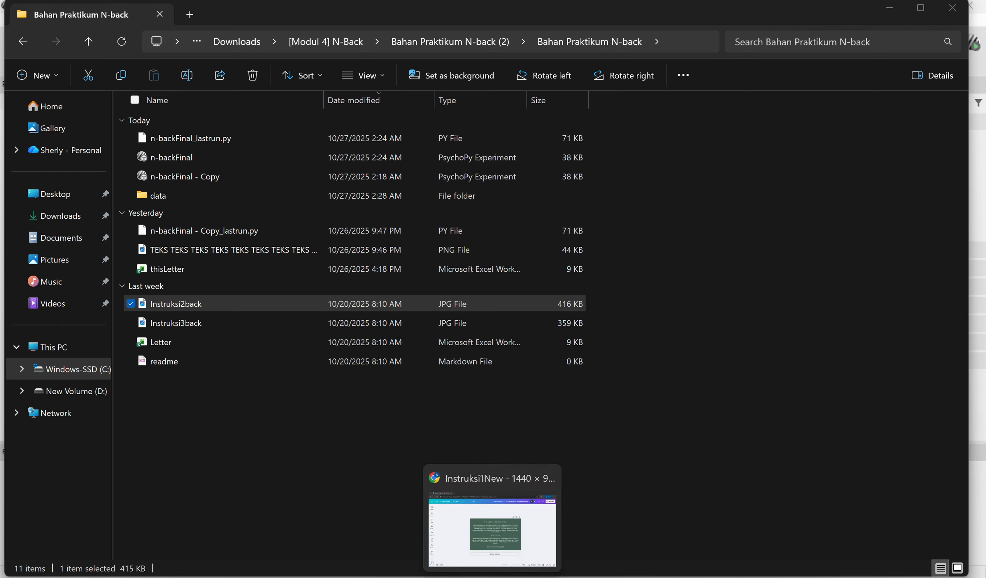
click(511, 524)
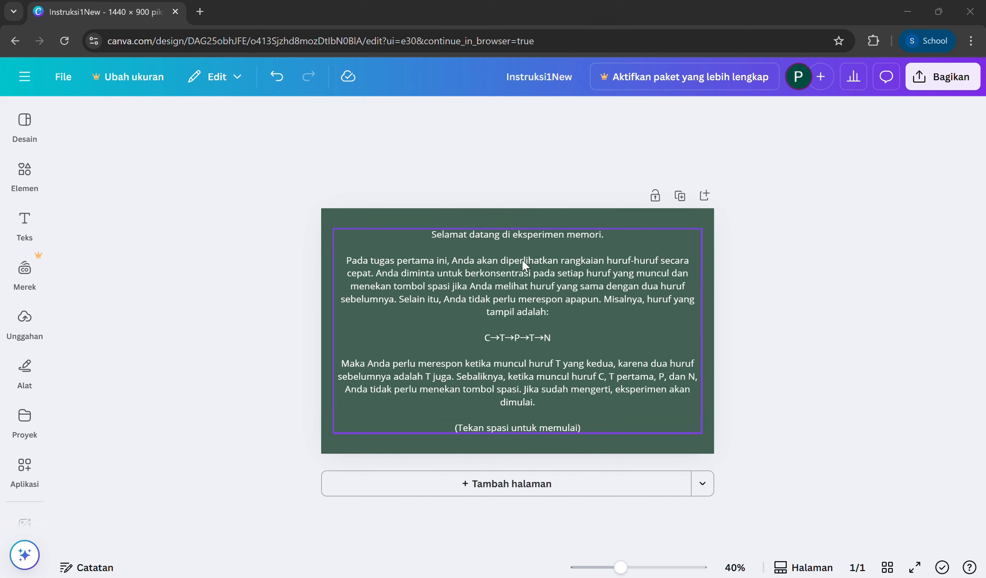
click(513, 240)
double_click(513, 240)
text(pada bagian pertama)
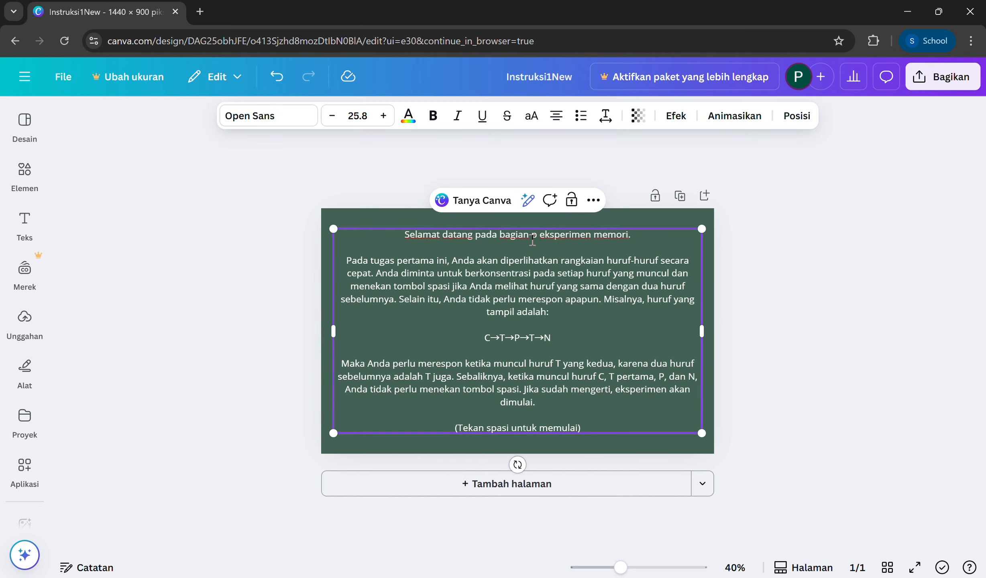
text( dalam)
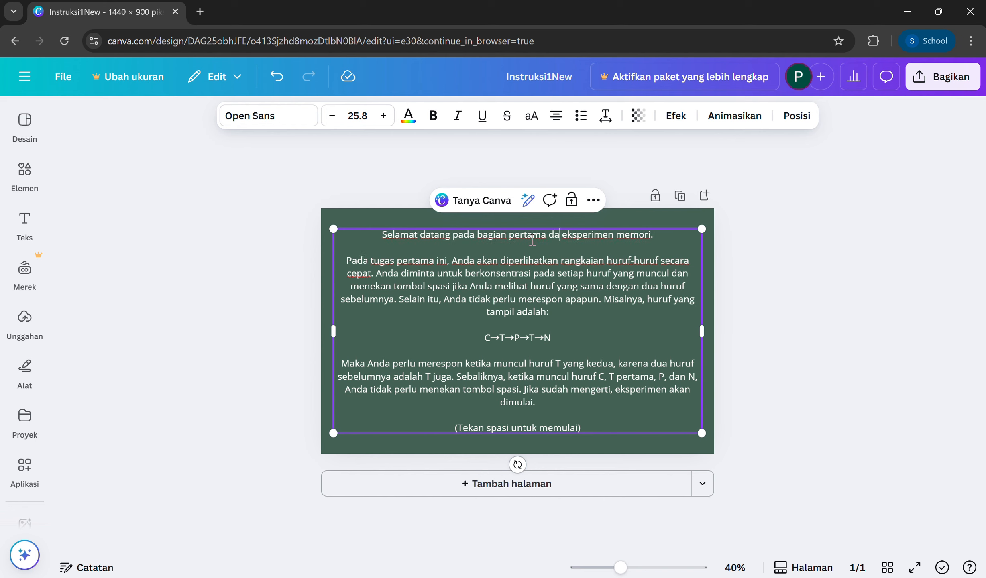
click(659, 235)
text(kerja)
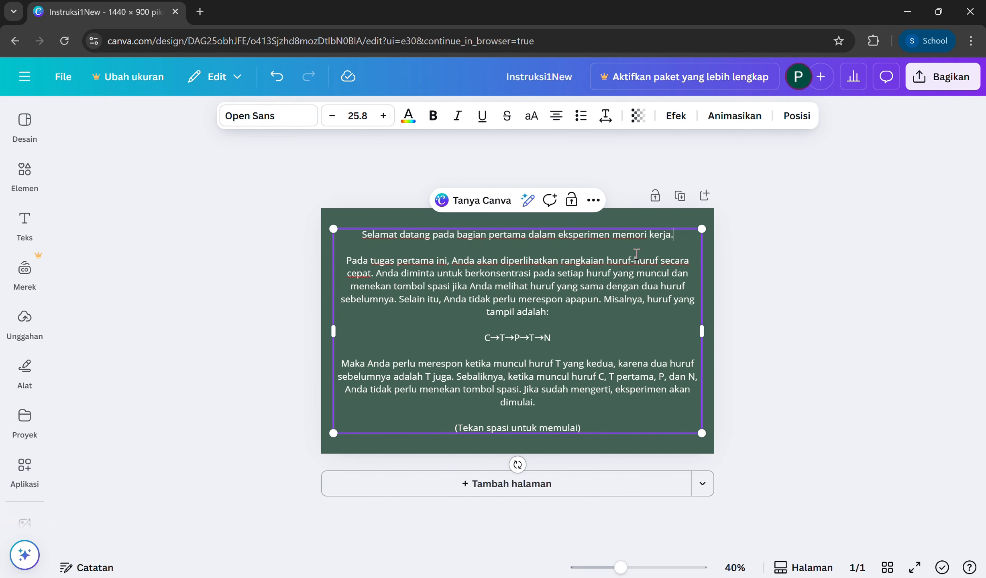
Reword the first sentence of the instructions to "Pada tahap awal ini, Anda akan melihat serangkaian huruf yang muncul secara cepat.".
double_click(380, 262)
drag(380, 262, 411, 263)
text(tahap awal)
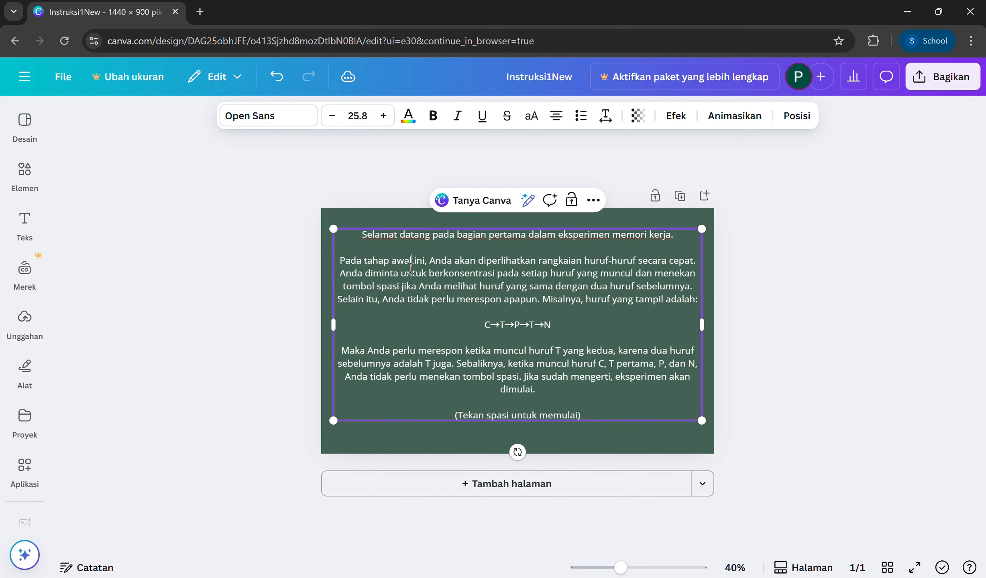
drag(477, 261, 676, 261)
text(melihat serangkaian huruf yang muncuul s)
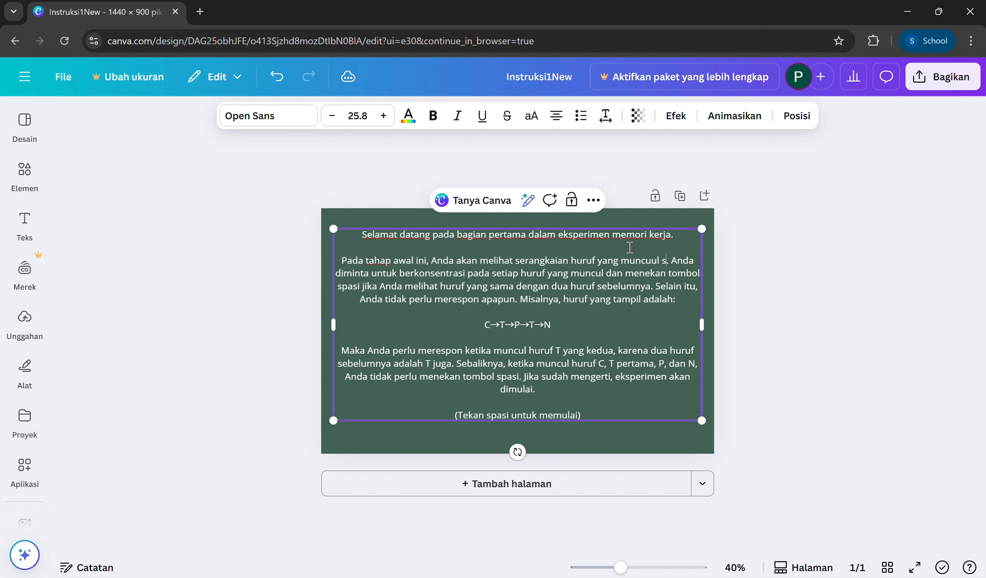
key(BackSpace)
key(BackSpace)
key(BackSpace)
key(BackSpace)
text(l secara cepat. )
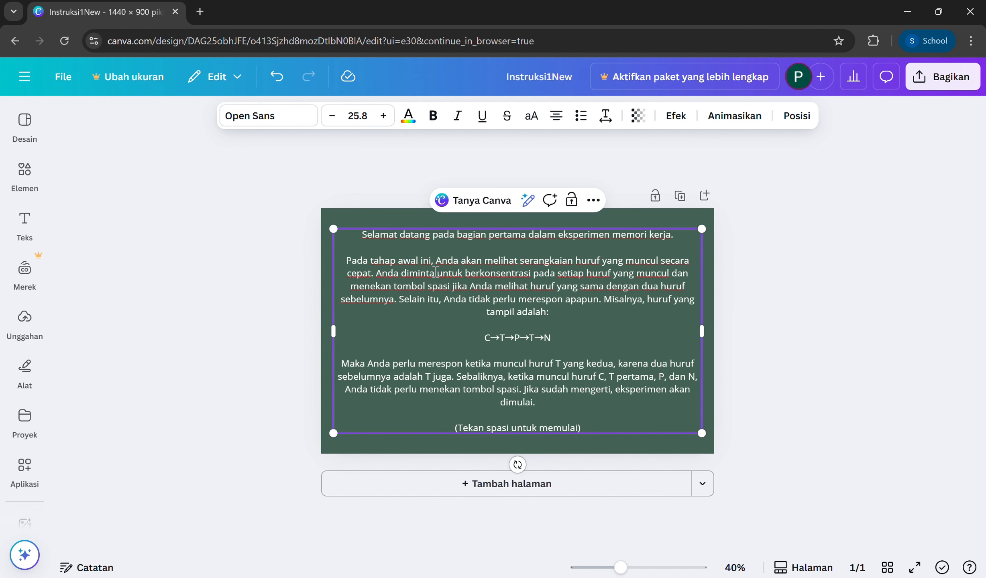
Reword the start of the second instruction sentence to "Tugas Anda adalah memperhatikan setiap huruf yang tampil".
text(Tugas)
double_click(435, 273)
text(ad)
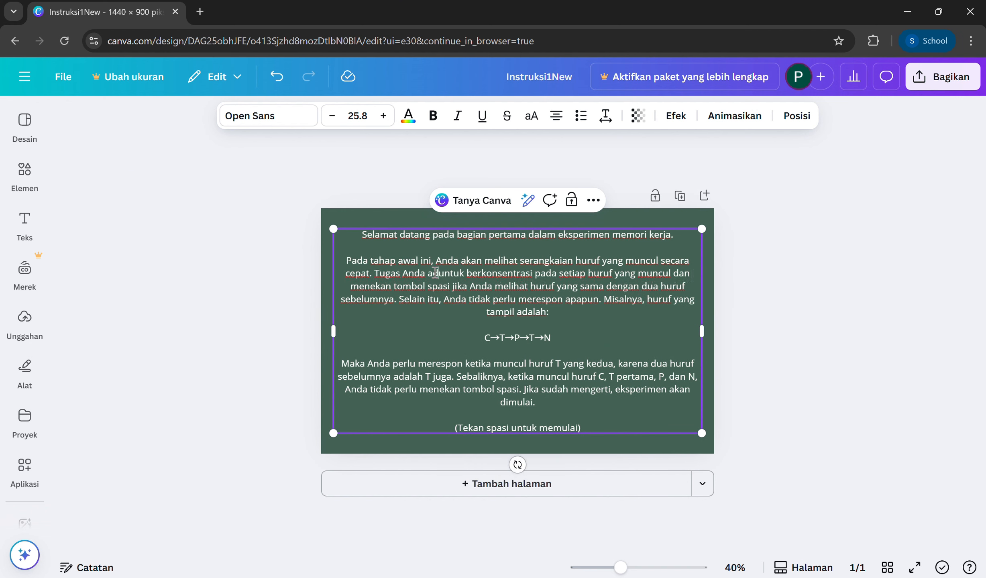
text(alah)
drag(451, 276, 544, 278)
text(memperhatikan)
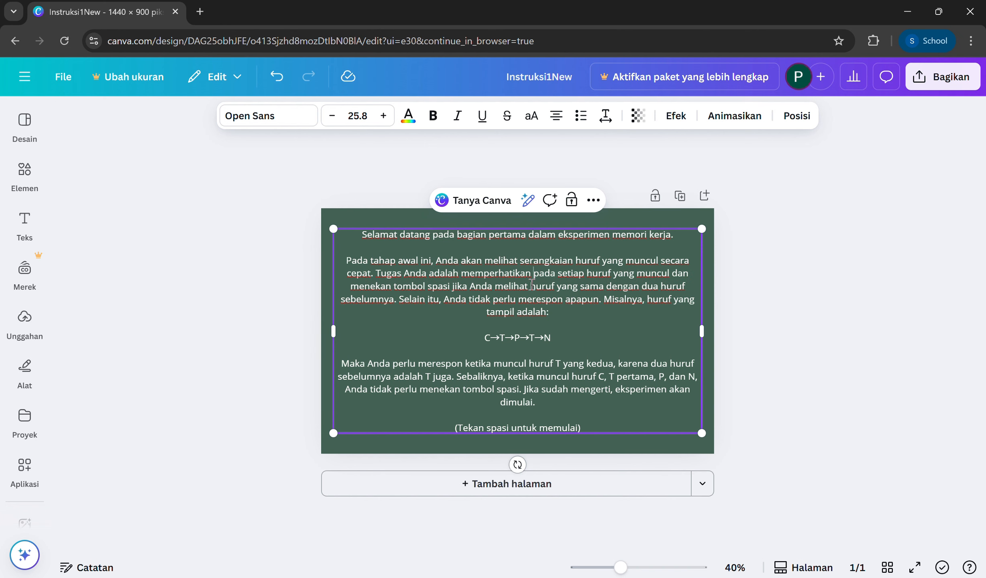
key(Delete)
key(Delete)
key(Delete)
key(Delete)
key(Delete)
double_click(620, 273)
text(tampil)
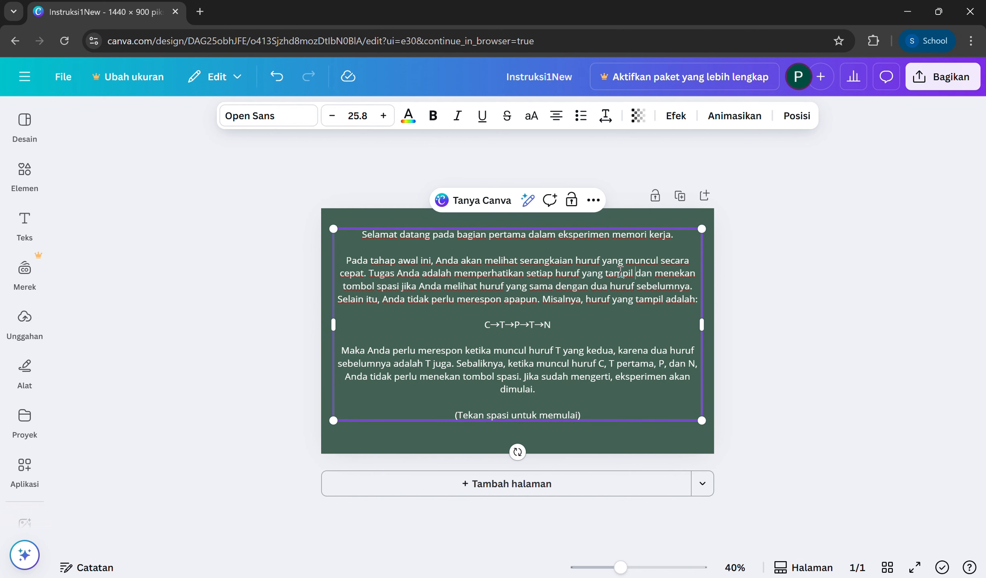
Change the condition for using the space bar to "huruf tersebut sama dengan huruf yang muncul tiga huruf sebelumnya".
drag(419, 286, 689, 286)
text(huruf tersebut sama dengan hur)
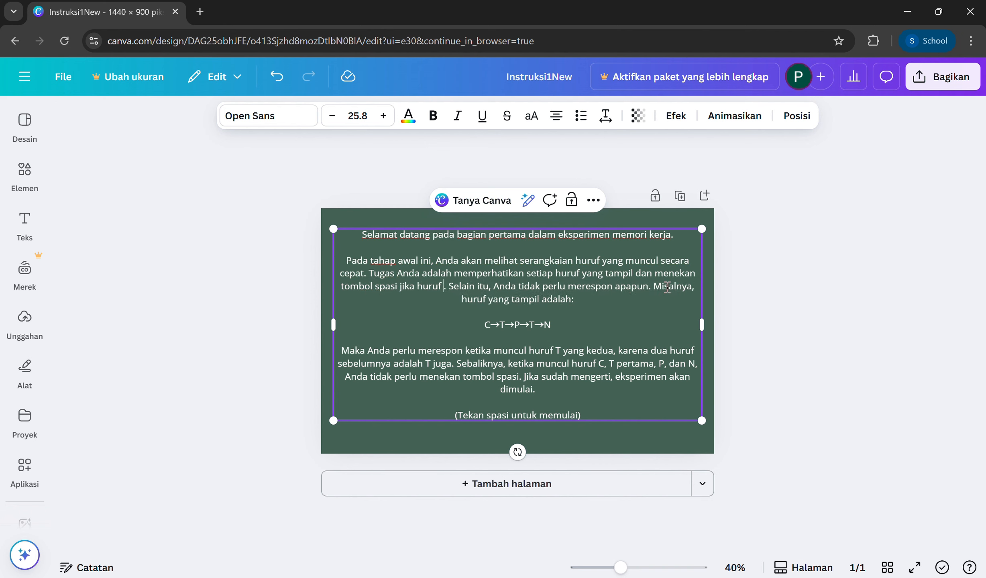
text(uf yang muncul tiga huruf sebelumnya)
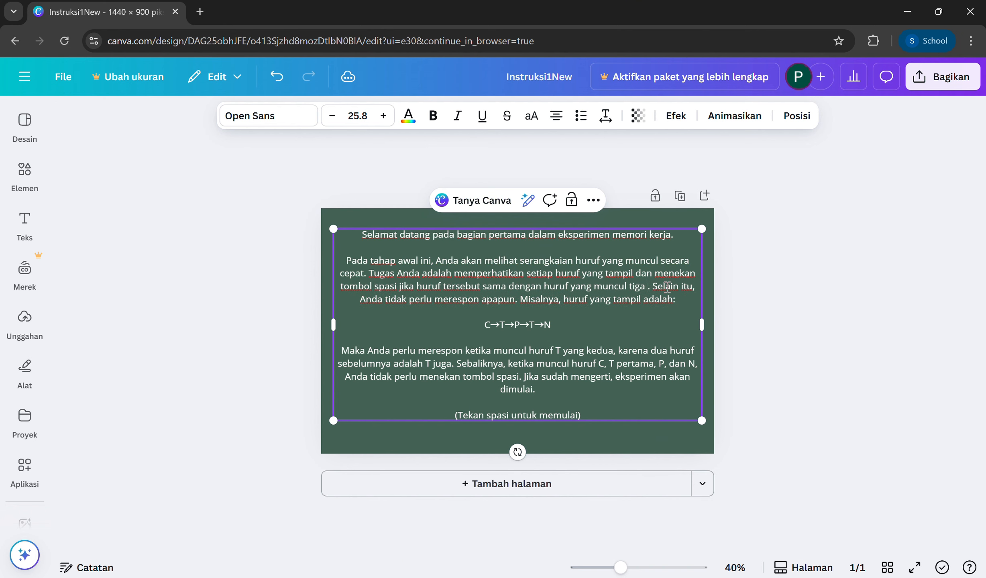
Reword the no-response sentence to "Untuk huruf selain itu, Anda tidak perlu memberikan respons apapun.".
key(Right)
key(Right)
key(Right)
key(Caps_Lock)
text(U)
key(BackSpace)
key(BackSpace)
text(U)
key(Caps_Lock)
text(ntuk huruf s)
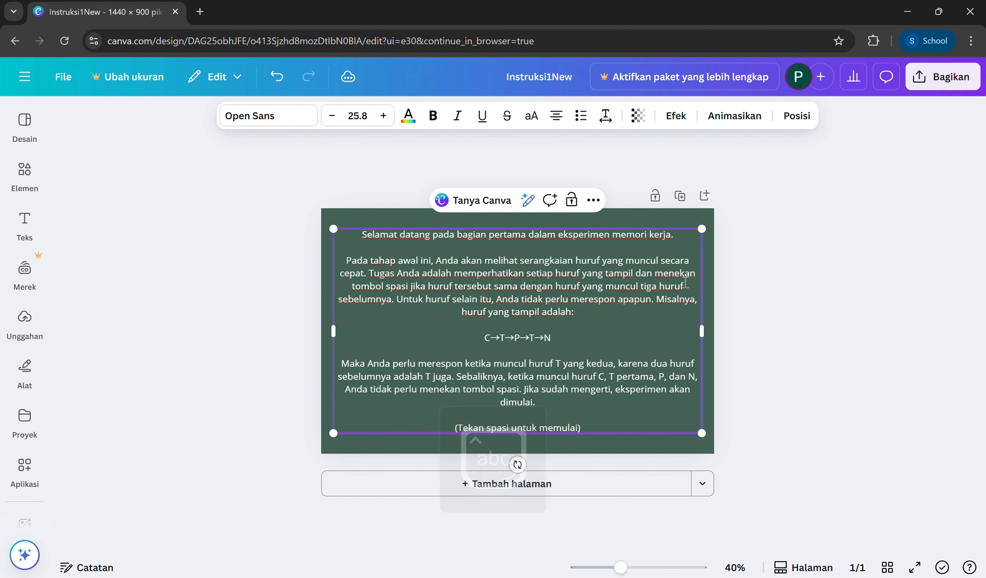
double_click(608, 299)
text(memberikan respons)
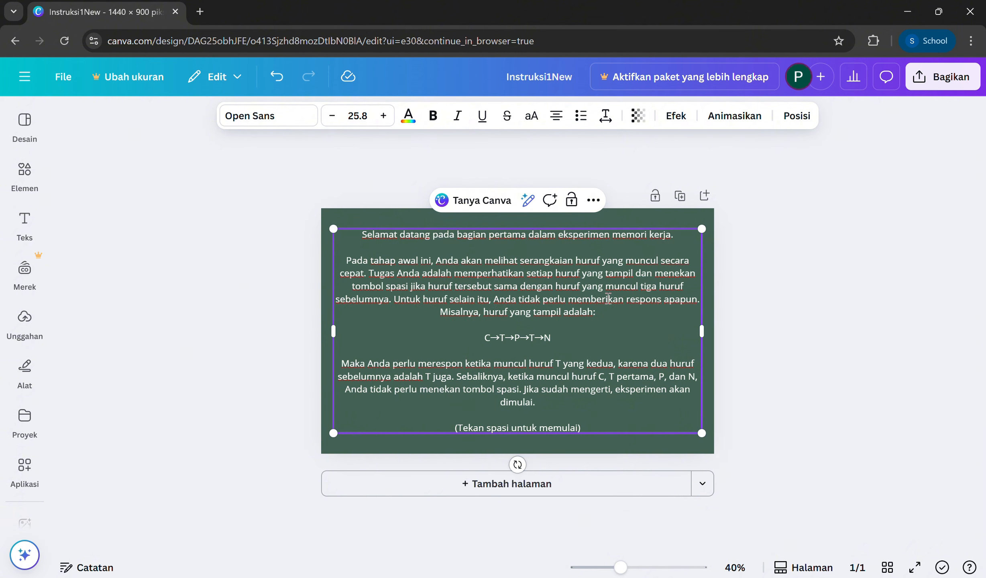
Change the example's lead-in to "Misalnya, bila urutan hurufnya adalah:" and its letter sequence to A-B-D-E-B-M-K-L-M-Q.
drag(483, 312, 562, 312)
text(bila urutan hurufnya)
key(Caps_Lock)
drag(484, 339, 555, 338)
text(A)
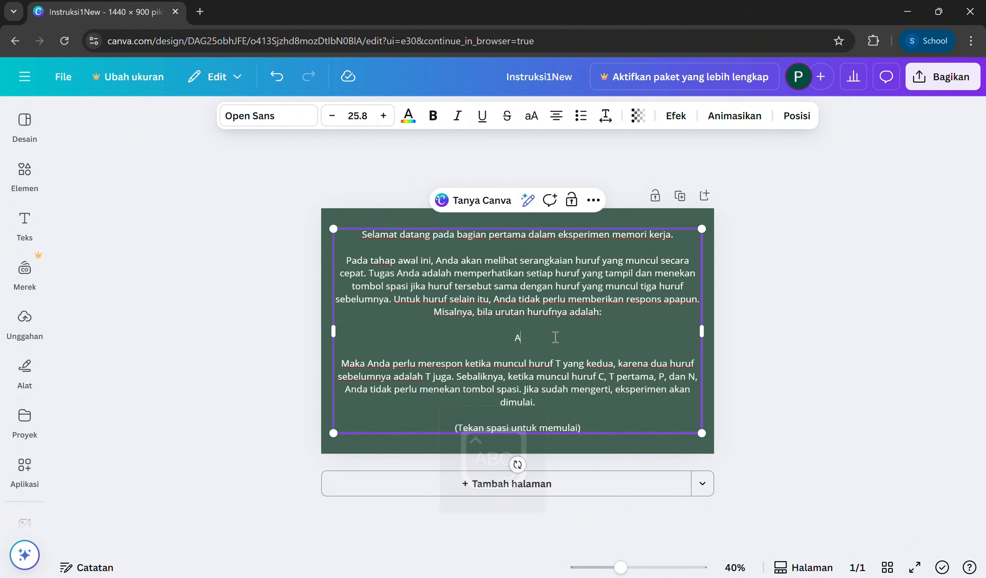
text(-B-D-E-B-M-K-L-M-Q)
key(Caps_Lock)
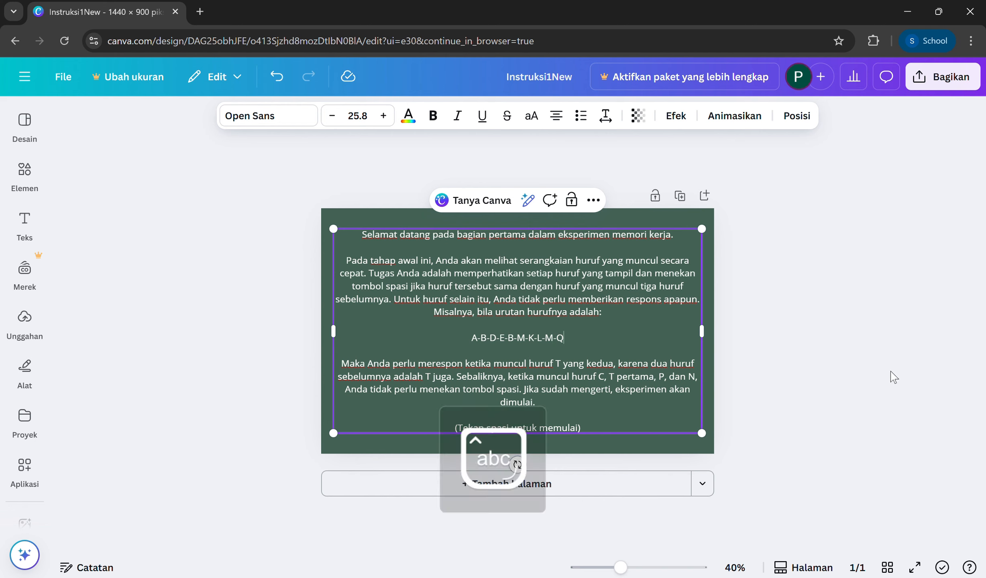
Replace the letter T with B in "ketika muncul huruf T yang kedua" in the example's explanation.
double_click(558, 364)
text(B)
key(Caps_Lock)
key(Caps_Lock)
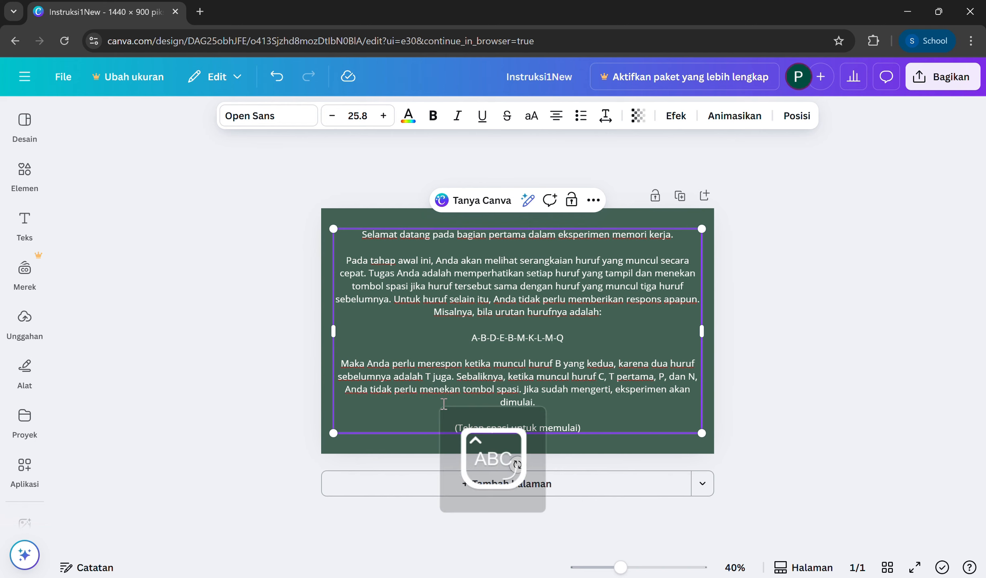
Replace the explanation paragraph with "Anda harus menekan spasi saat huruf B yang muncul kedua kalinya karena tiga huruf sebelumnya juga huruf B".
drag(341, 364, 538, 402)
text(A)
key(Caps_Lock)
text(nda harus menekan spasi saat huruf)
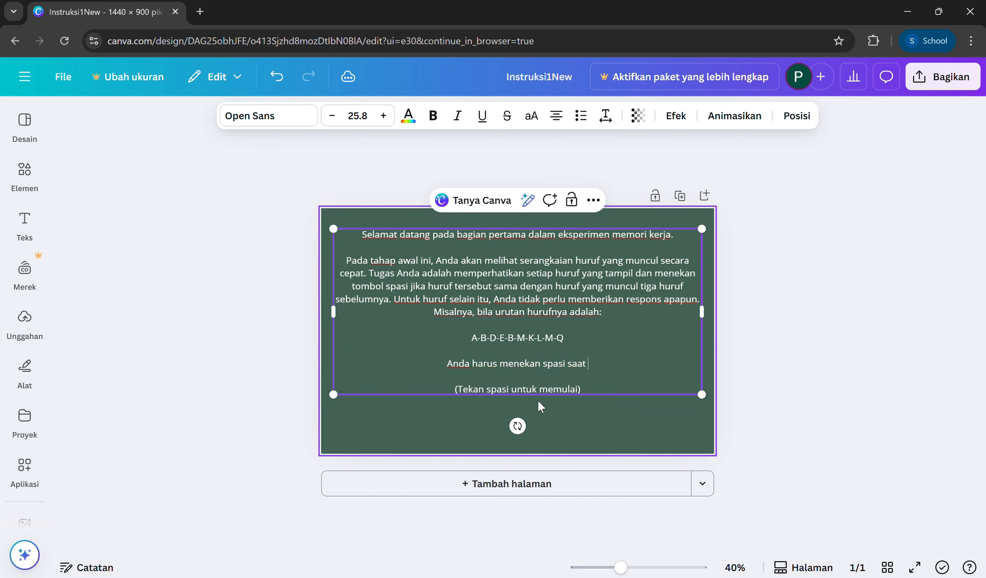
key(Caps_Lock)
text(B)
key(Caps_Lock)
text(yang muncul kedua kalinya karena tiga huruf sebelumnya juga huruf)
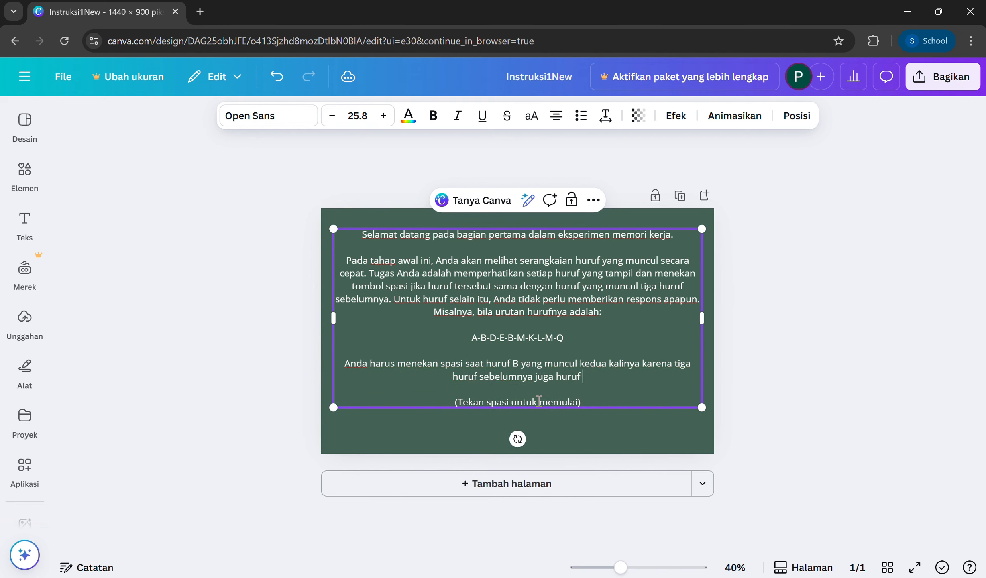
key(Caps_Lock)
text(B)
key(Caps_Lock)
Add the sentence "Begitu pula dengan huruf M yang kedua, sebab tiga huruf sebelumnya juga huruf M." to the explanation.
text(. Begitu pula dengan huruf M )
text(yang kedua, sebab tiga huruf sebelumnya)
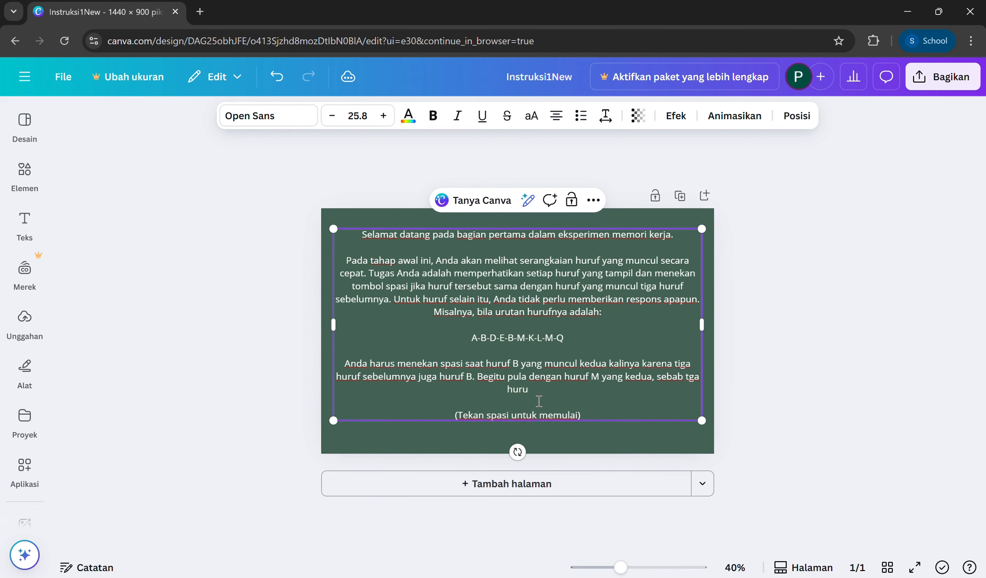
text( juga huruf)
key(Caps_Lock)
text(M)
key(Caps_Lock)
text(.)
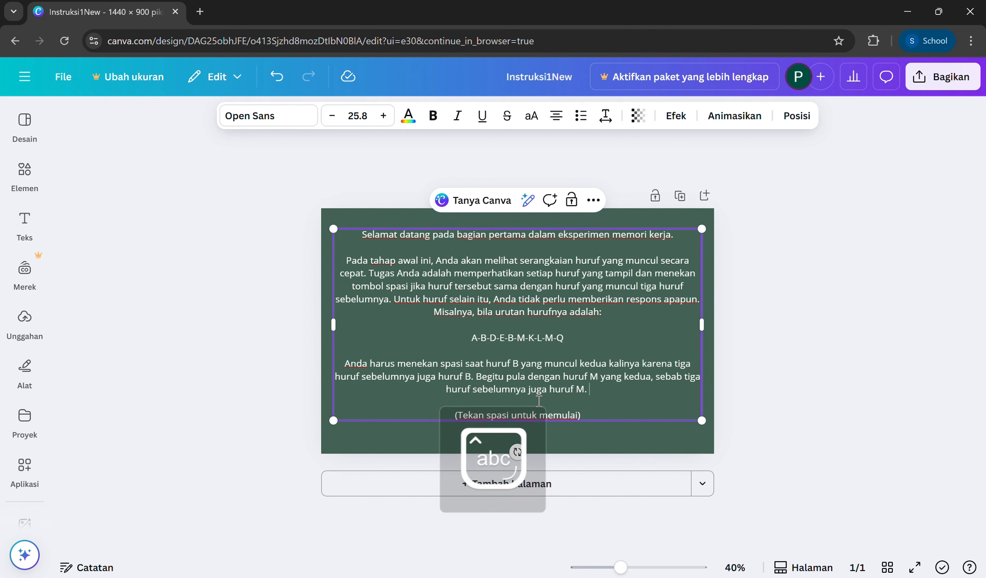
End the explanation with "Untuk huruf lainnya yang berbeda dari tiga huruf sebelumnya, tidak perlu ditekan tombol spasi. Jika sudah paham, Anda dapat memulai eksperimen ini.".
text( Untuk huruf lainnya yang berbeda dari tiga)
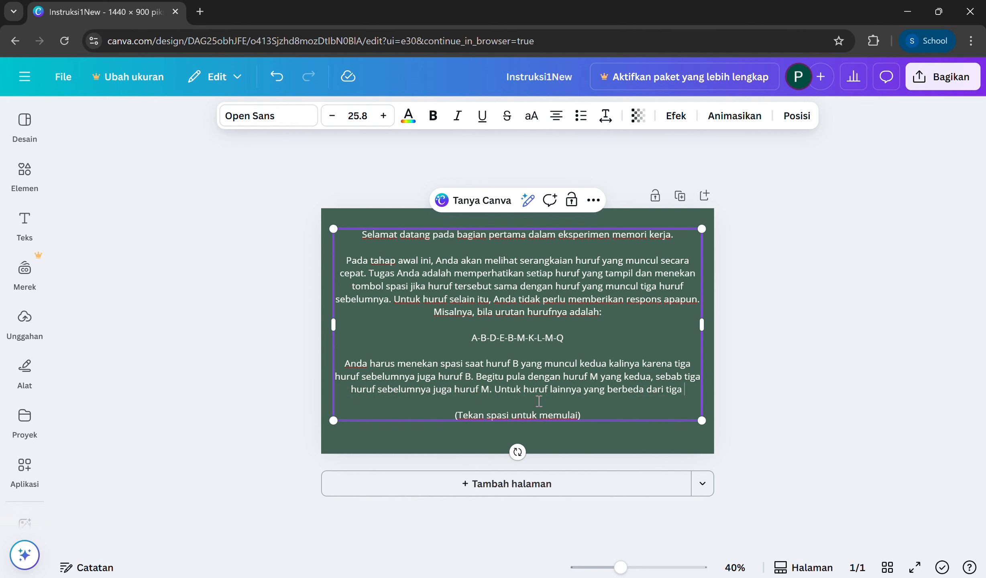
text( huruf sebelumnya, tidak perlu ditekan tombol spasi.)
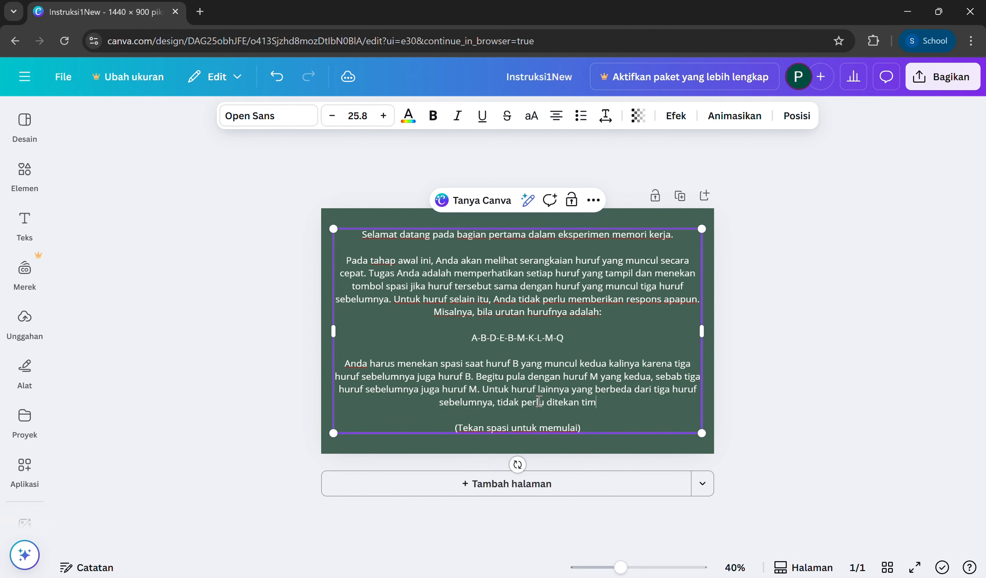
key(Caps_Lock)
text(J)
key(Caps_Lock)
text(ika sudah paham, Anda dapat memulai eksperimen ini.)
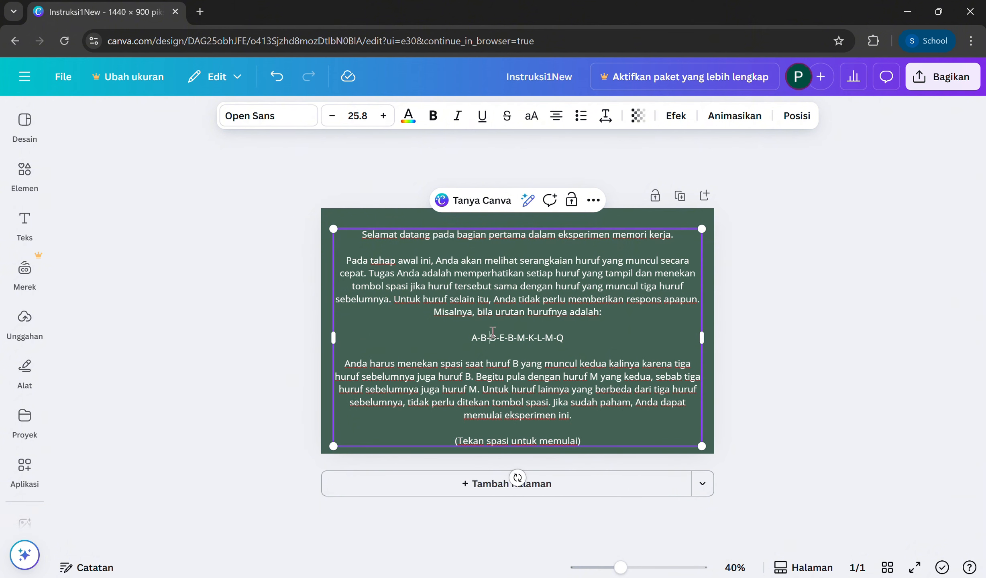
Change the page background to the dark green found by searching the colours for "hijau tua".
click(514, 450)
click(521, 115)
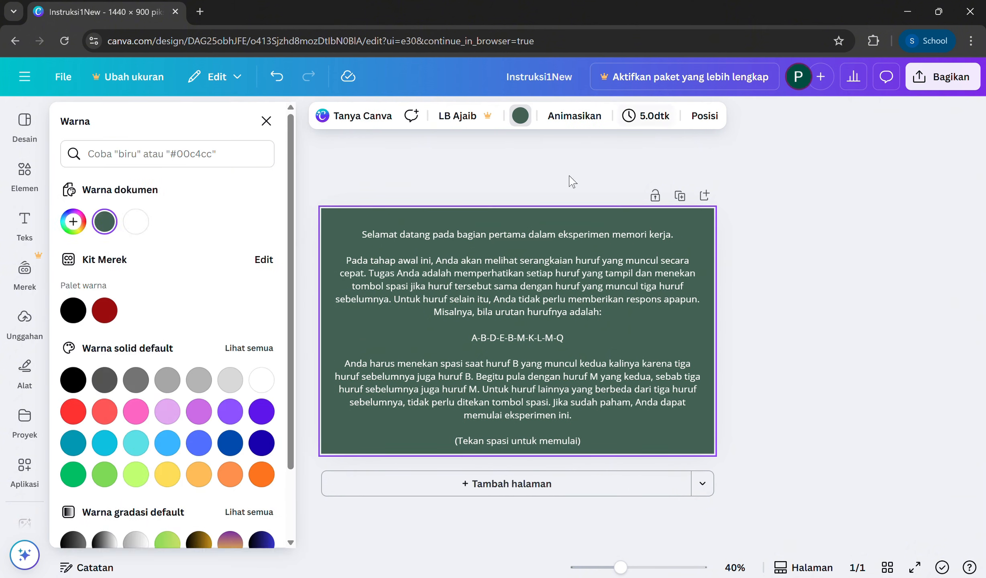
click(160, 154)
text(hijau tua)
click(136, 302)
scroll(198, 330, down, 5)
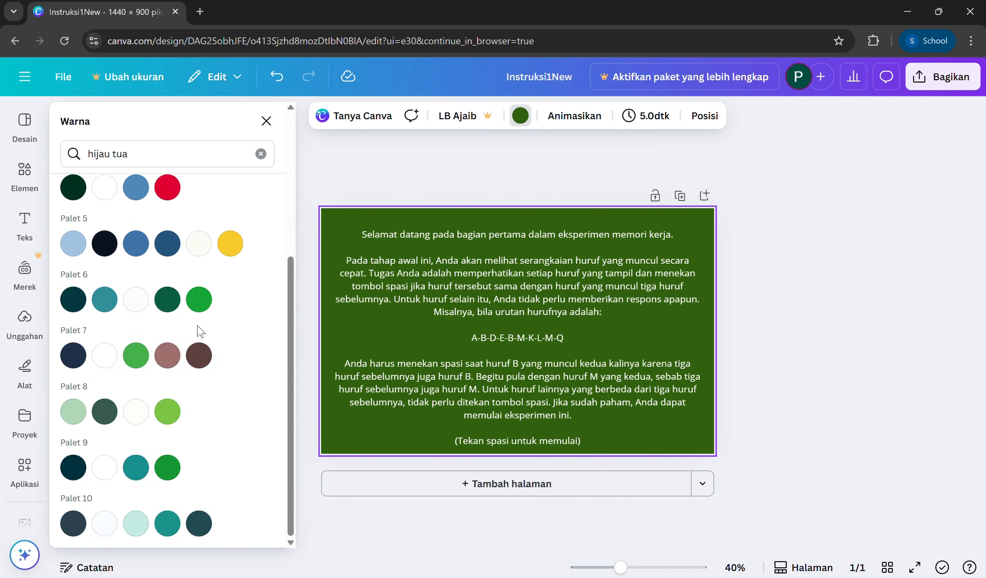
scroll(225, 241, up, 5)
click(266, 121)
Set the font of the whole instruction text box to Arial.
click(506, 349)
click(268, 115)
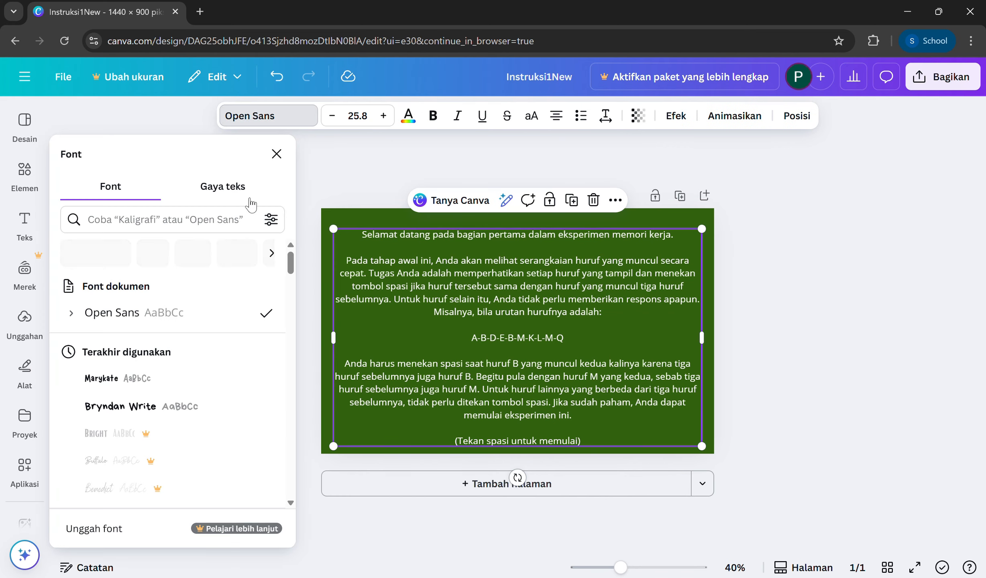
text(arial)
key(Return)
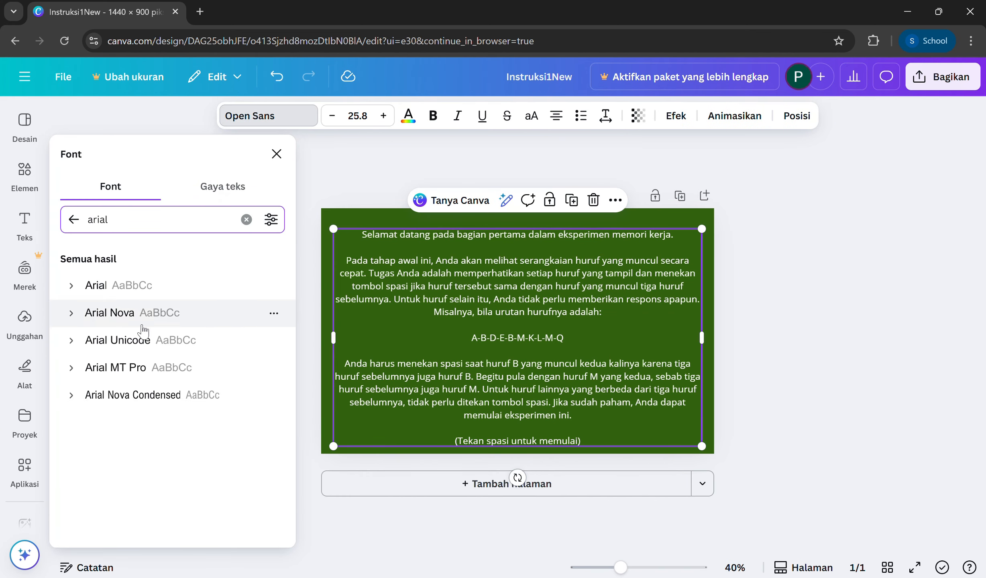
click(121, 285)
Enlarge the letter sequence A-B-D-E-B-M-K-L-M-Q to font size 40.
drag(528, 289, 528, 282)
triple_click(529, 327)
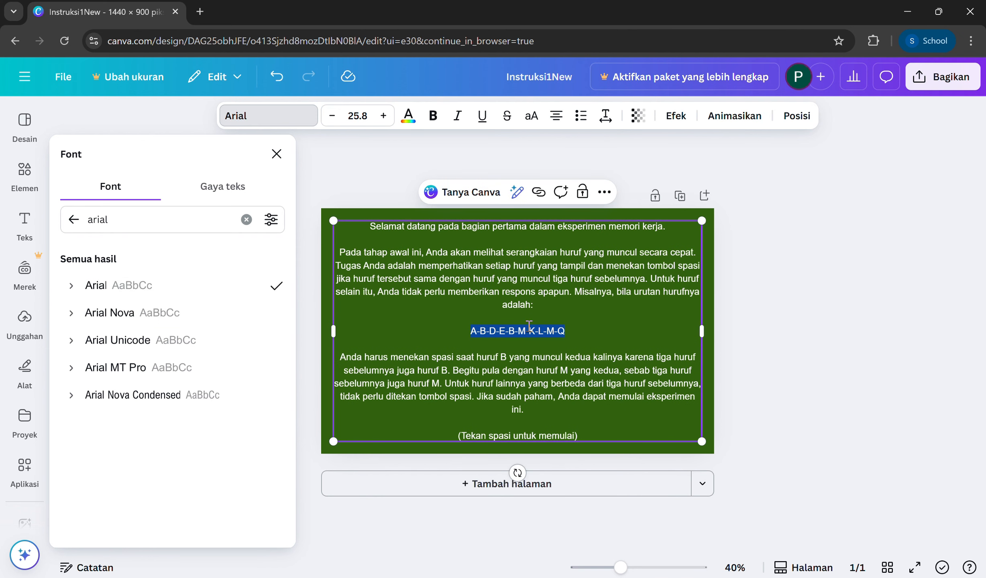
click(382, 117)
click(381, 117)
click(382, 117)
click(382, 117)
click(381, 116)
click(381, 117)
click(382, 117)
click(358, 116)
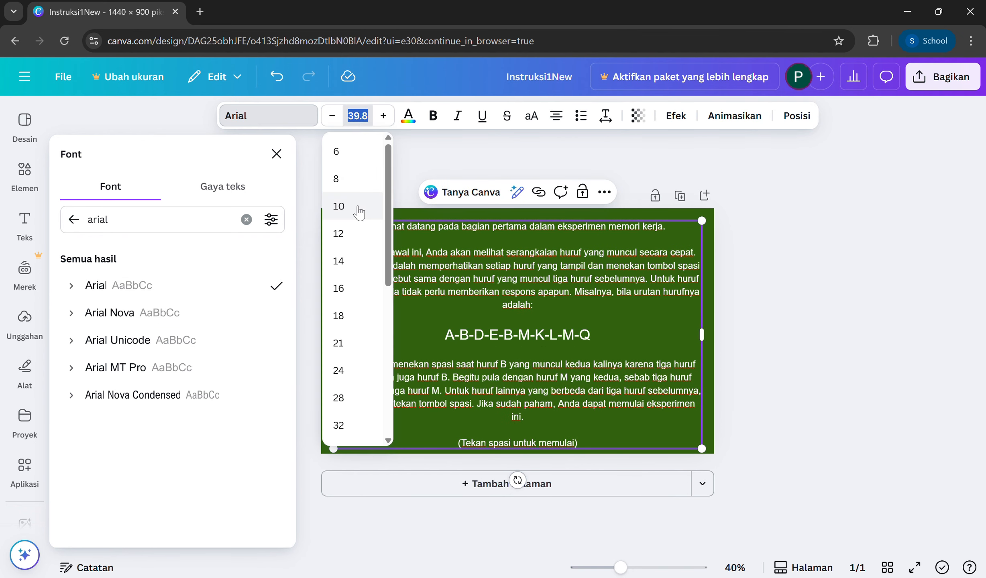
text(40)
key(Return)
Make the letter sequence A-B-D-E-B-M-K-L-M-Q bold and colour it yellow.
triple_click(466, 341)
key(ctrl+b)
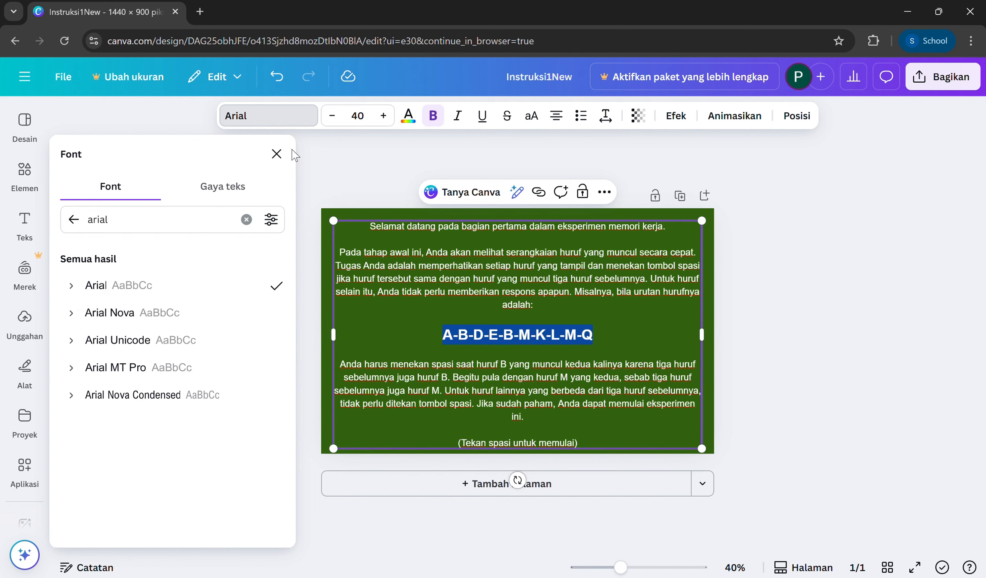
click(408, 115)
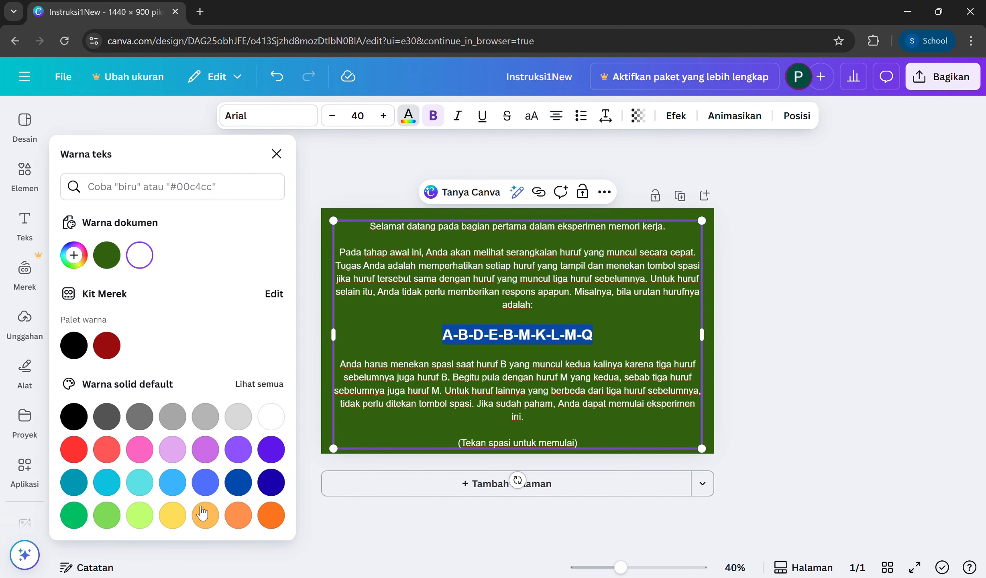
click(173, 515)
key(Escape)
click(753, 297)
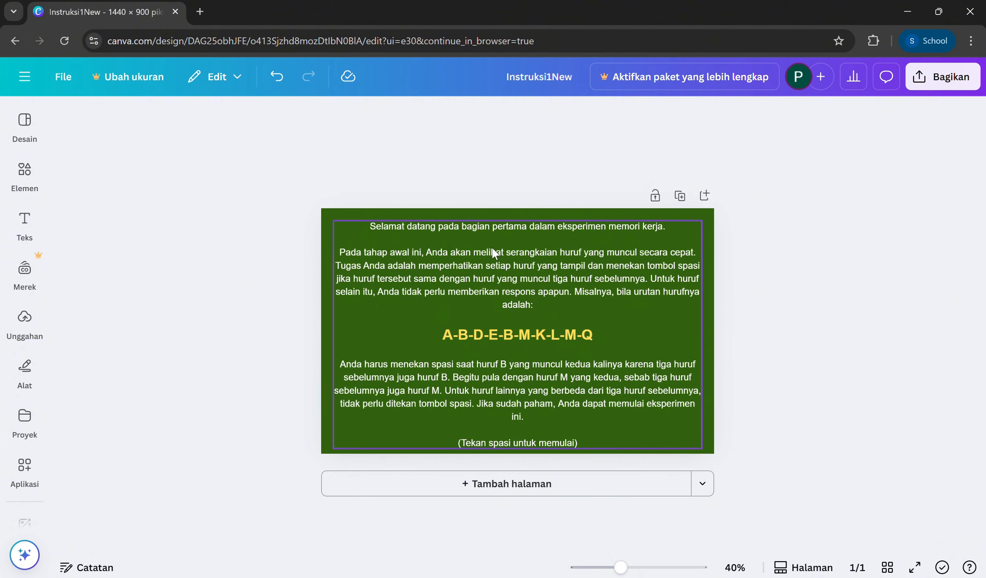
Colour the opening welcome line and the closing line "(Tekan spasi untuk memulai)" in the same yellow as the letter sequence.
click(490, 222)
click(490, 223)
triple_click(491, 223)
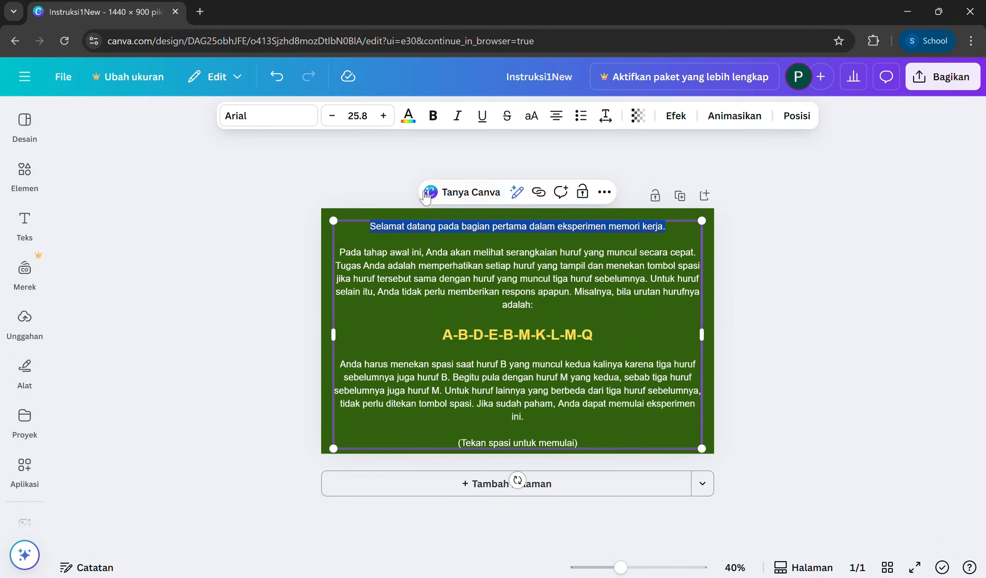
click(409, 116)
click(128, 257)
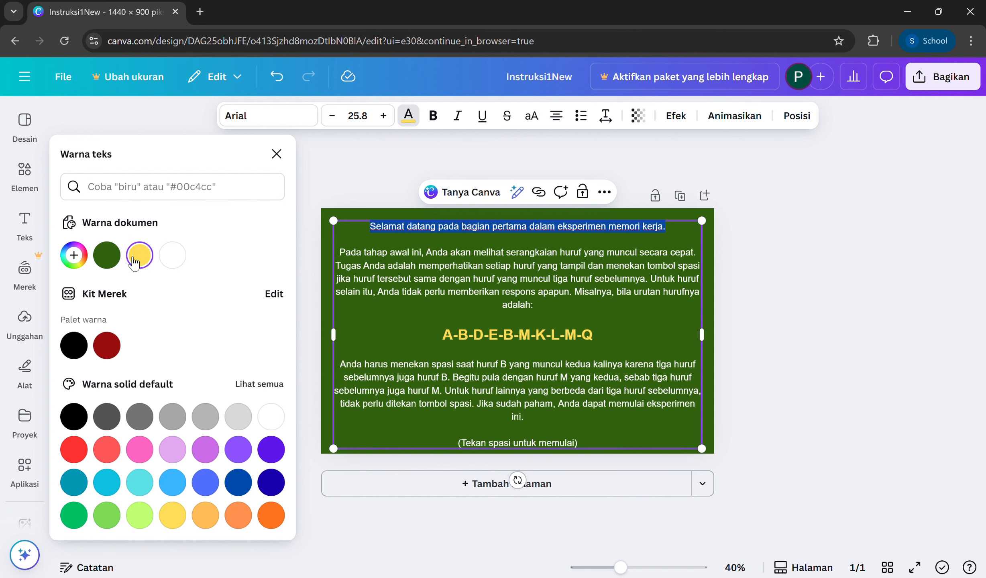
triple_click(509, 437)
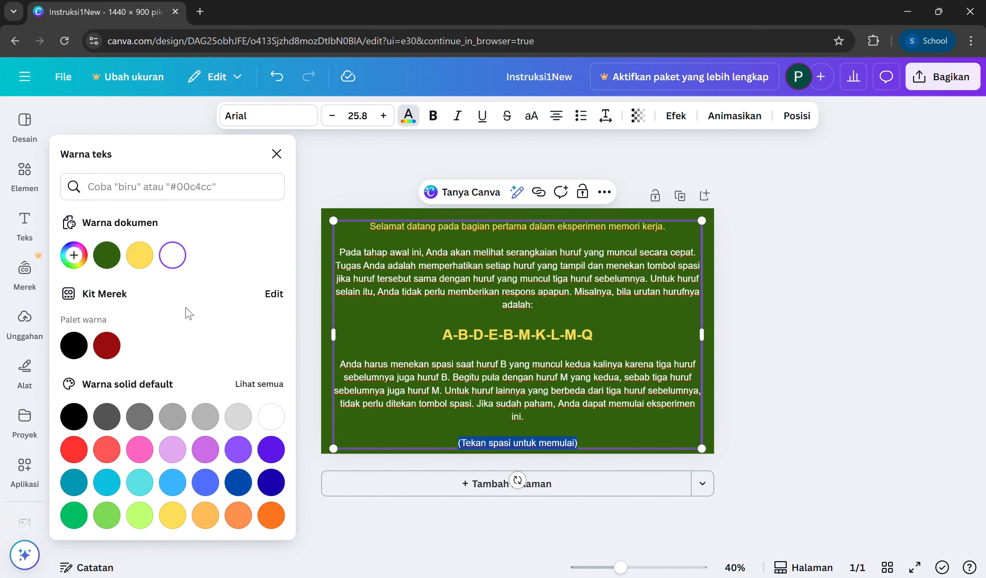
click(140, 255)
click(276, 154)
click(773, 257)
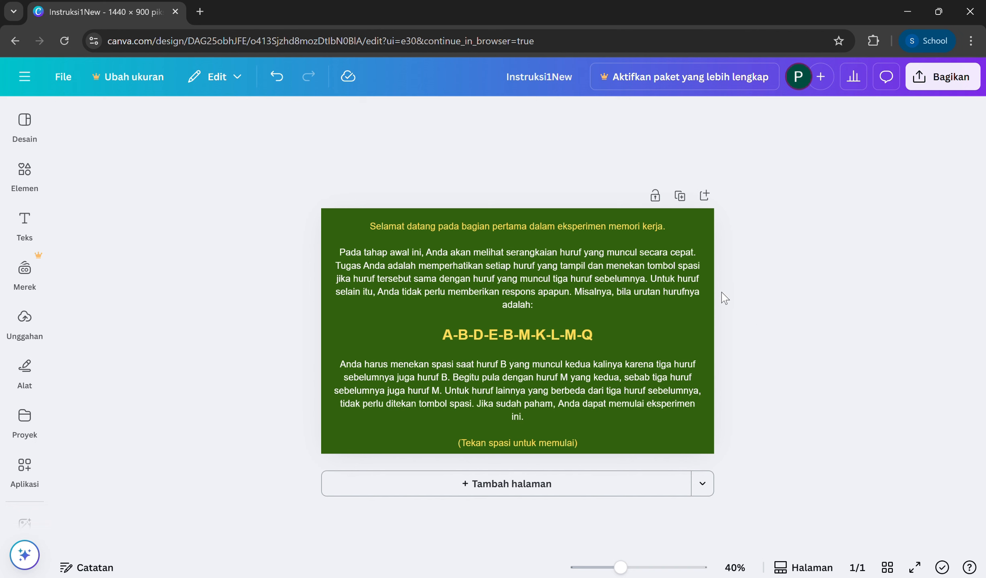
Move the instruction text box slightly upward so it is vertically centred on the page.
click(669, 309)
drag(495, 330, 495, 321)
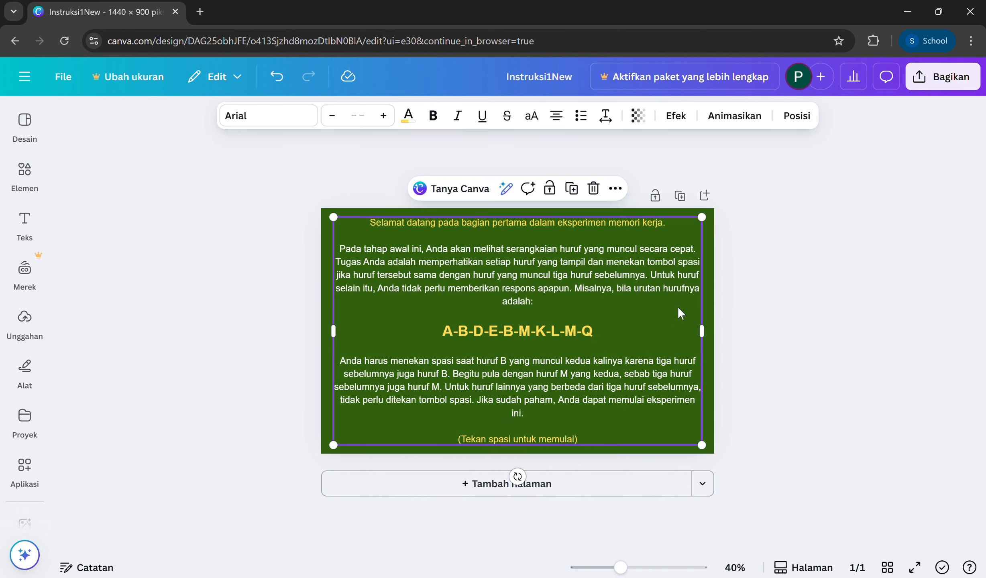
click(735, 293)
Download the Instruksi1New design as a JPG file.
click(943, 75)
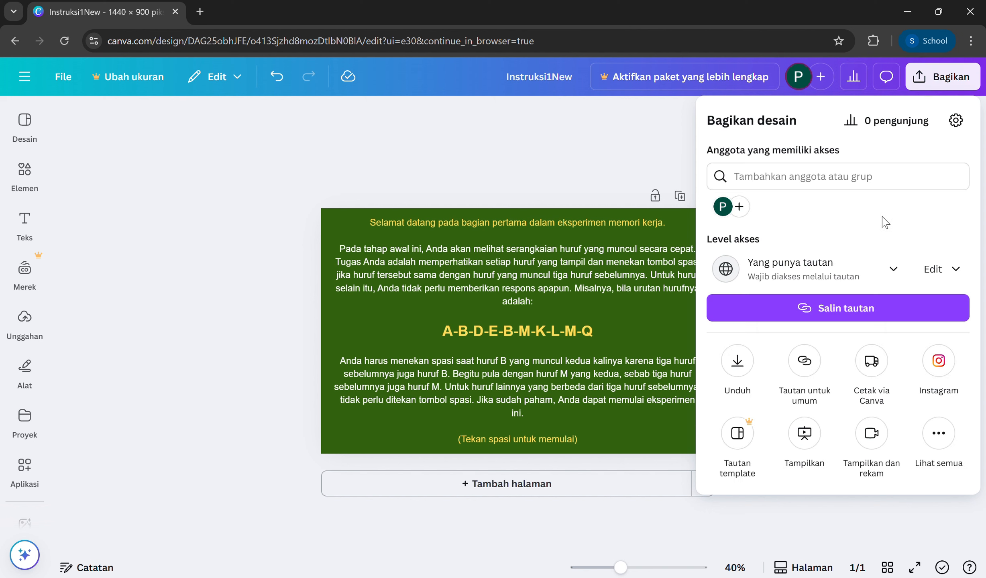
click(743, 353)
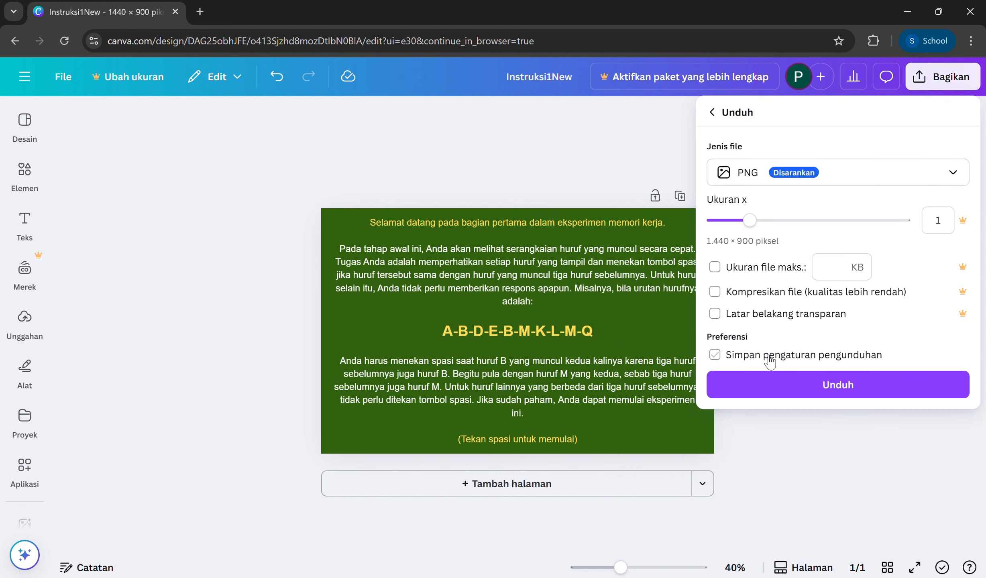
click(769, 174)
click(783, 221)
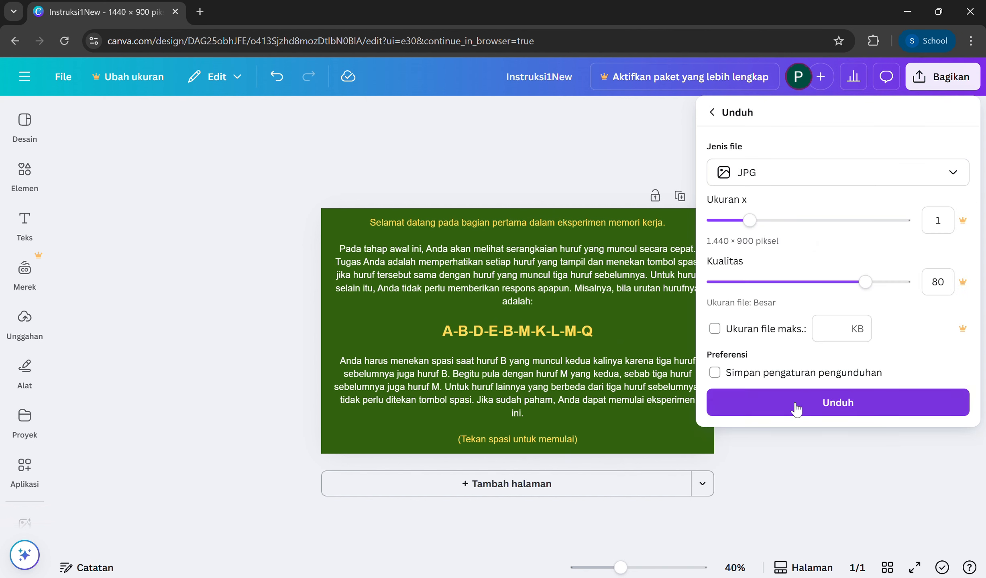
click(795, 405)
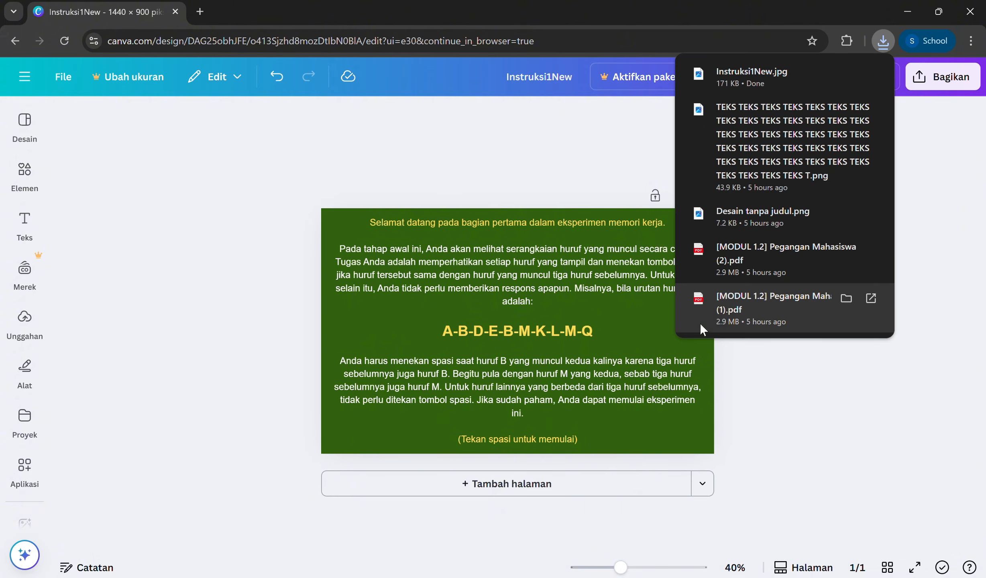
Switch to the n-backFinal experiment in PsychoPy Builder and open the properties of the Opening image component.
mouse_move(614, 572)
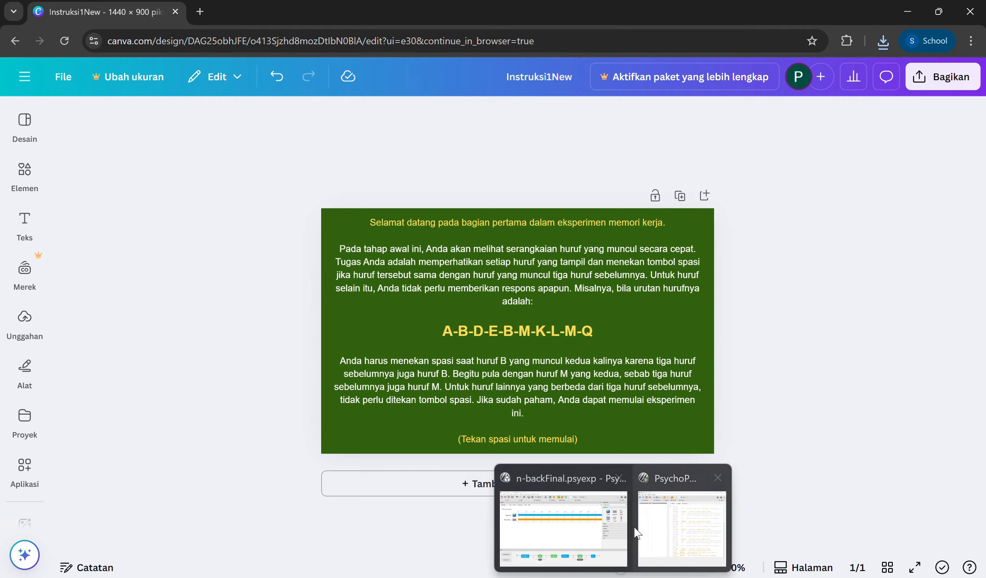
click(562, 526)
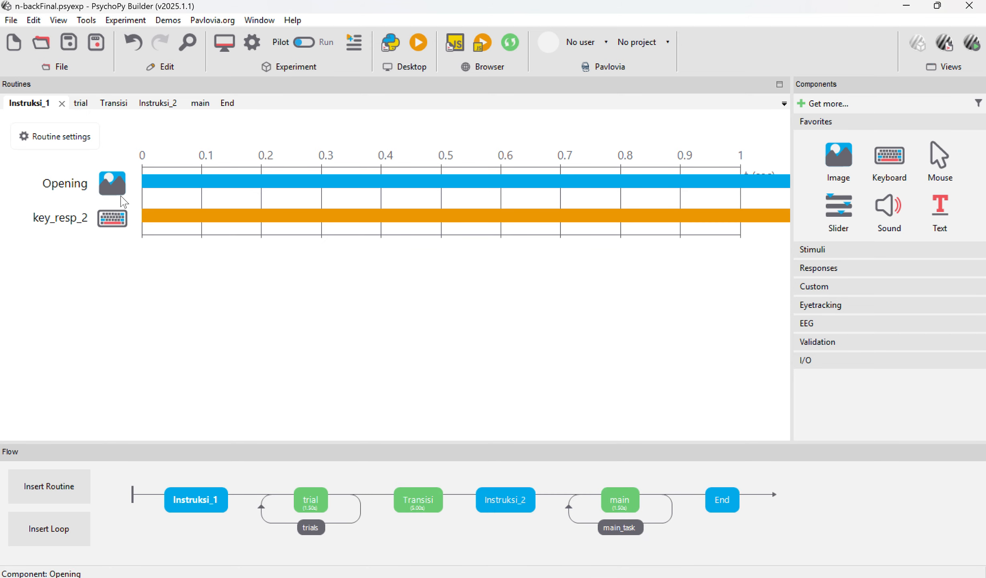
click(112, 183)
click(470, 205)
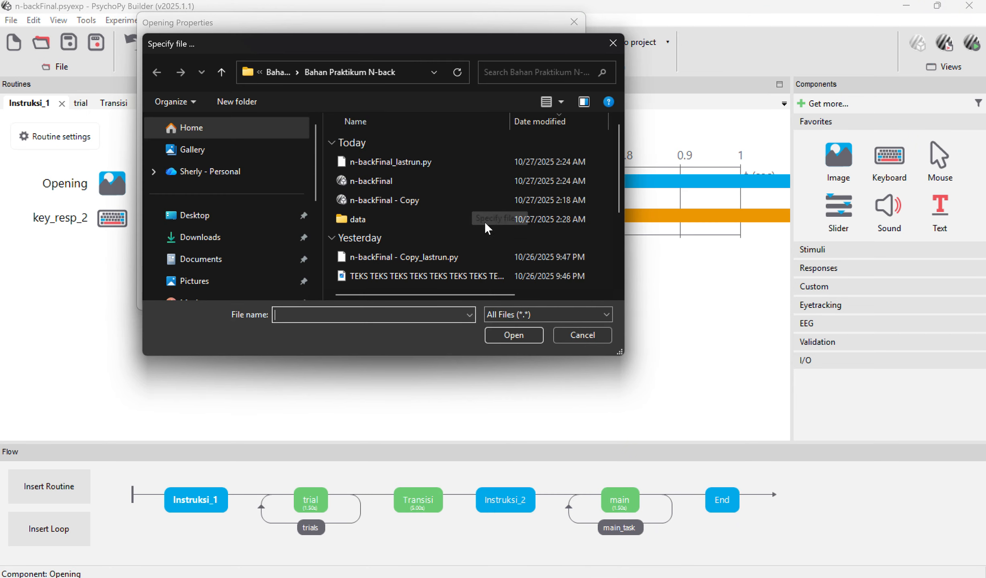
scroll(441, 248, down, 5)
scroll(408, 271, up, 5)
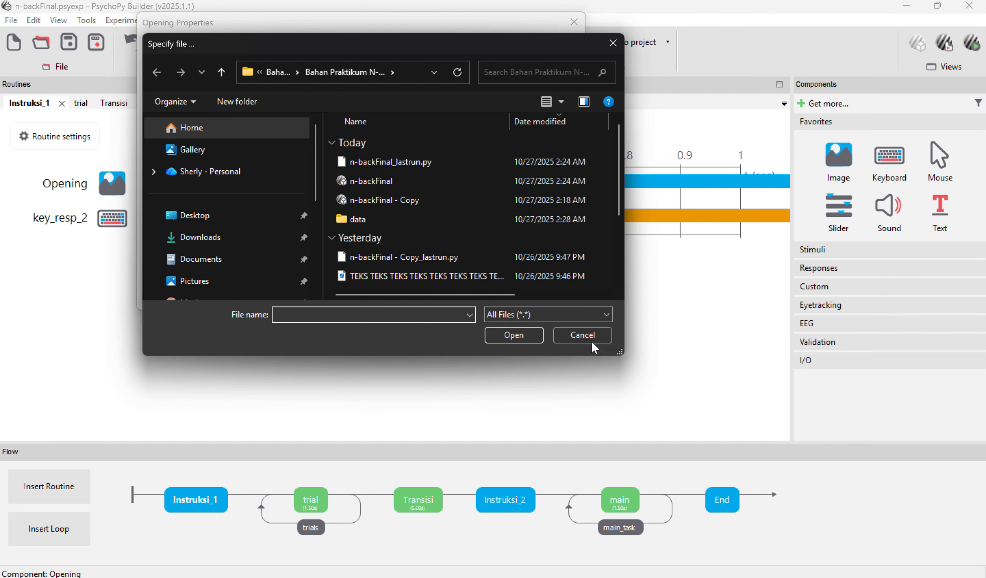
click(583, 334)
In File Explorer, transfer Instruksi1New.jpg from Downloads into the inner "Bahan Praktikum N-back" folder under "[Modul 4] N-Back".
click(398, 519)
click(106, 215)
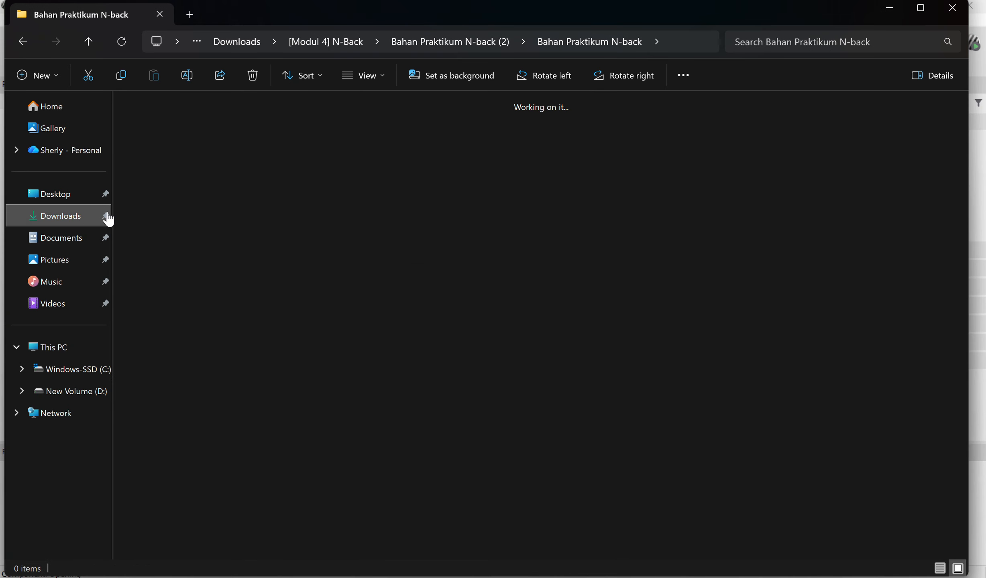
click(167, 165)
scroll(393, 302, down, 3)
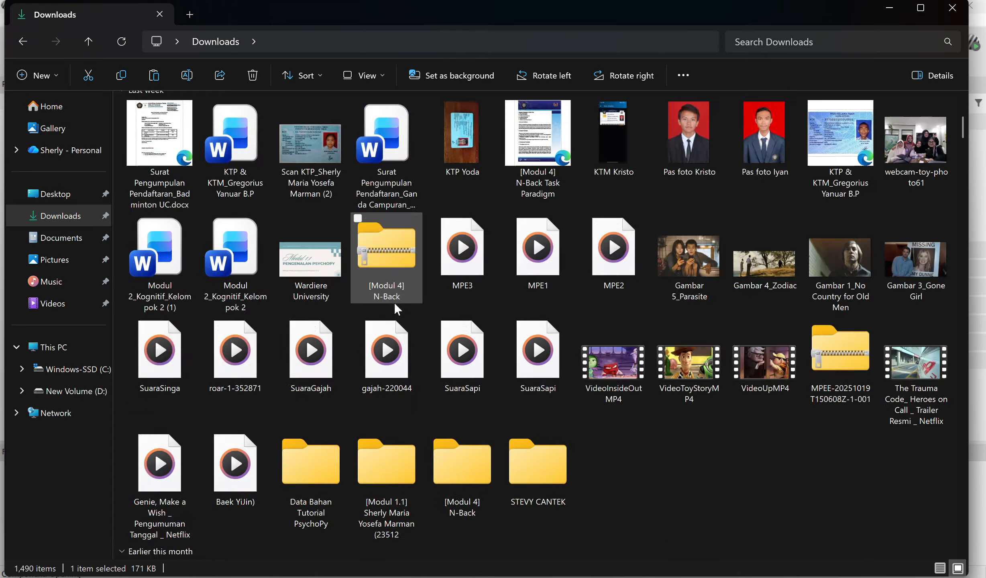
scroll(392, 304, up, 3)
scroll(393, 304, down, 6)
double_click(453, 278)
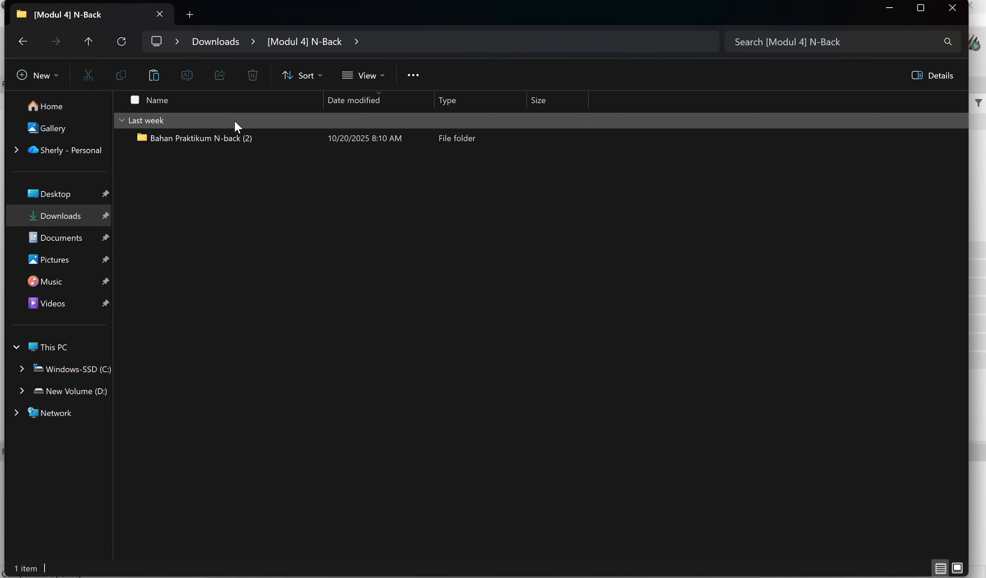
click(233, 144)
double_click(234, 144)
double_click(231, 137)
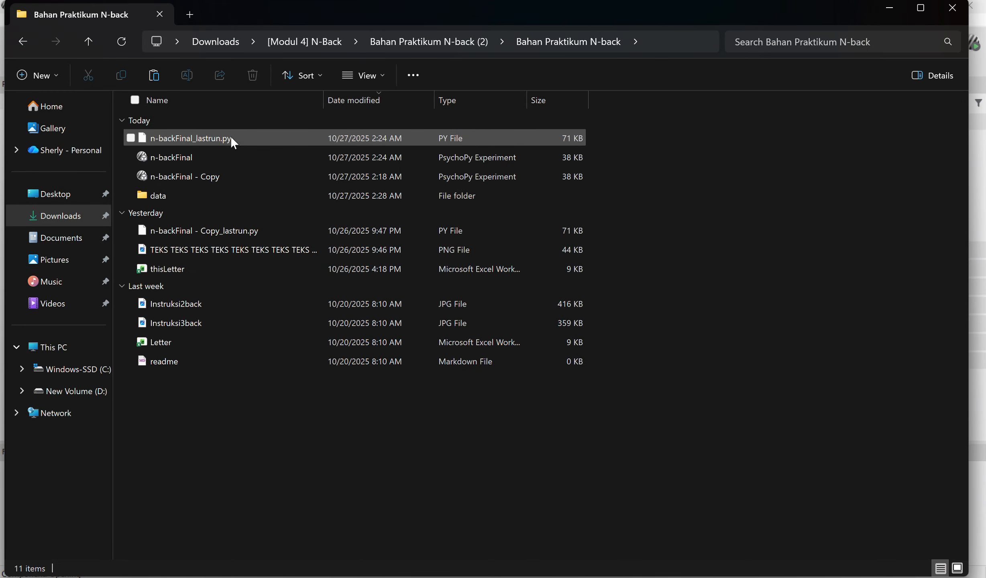
key(ctrl+v)
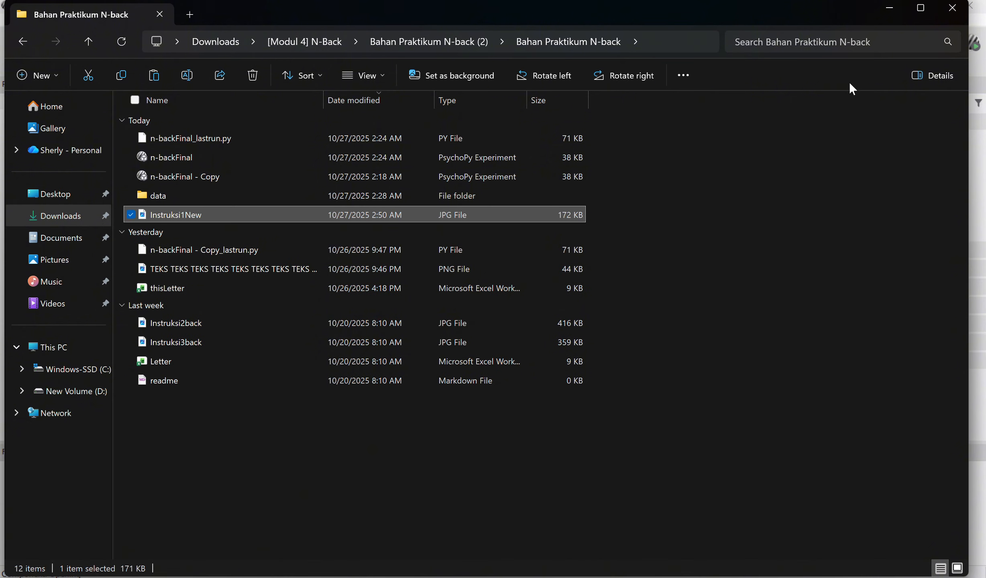
Return to PsychoPy Builder and set the Opening component's image file to Instruksi1New.jpg.
click(889, 7)
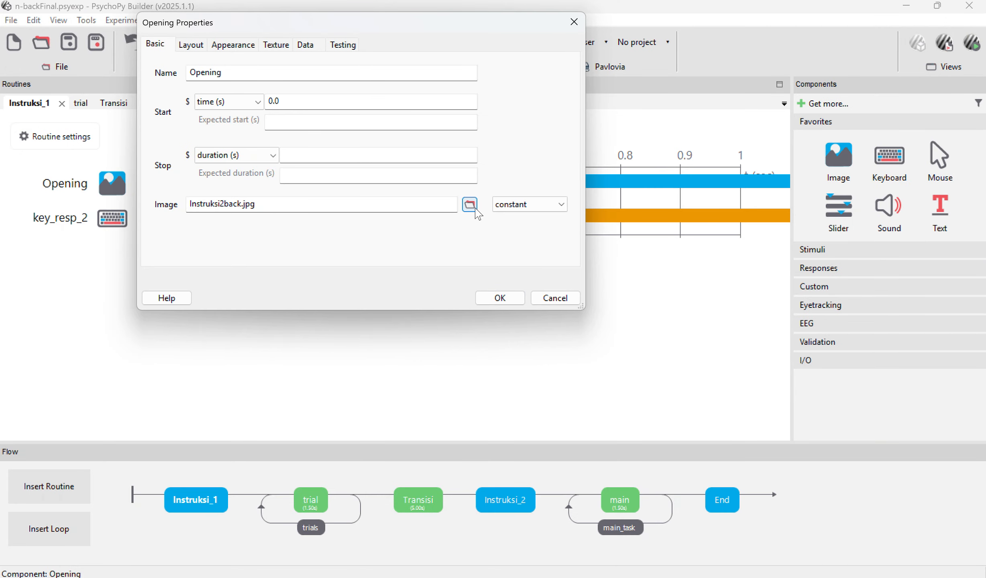
click(471, 205)
double_click(425, 162)
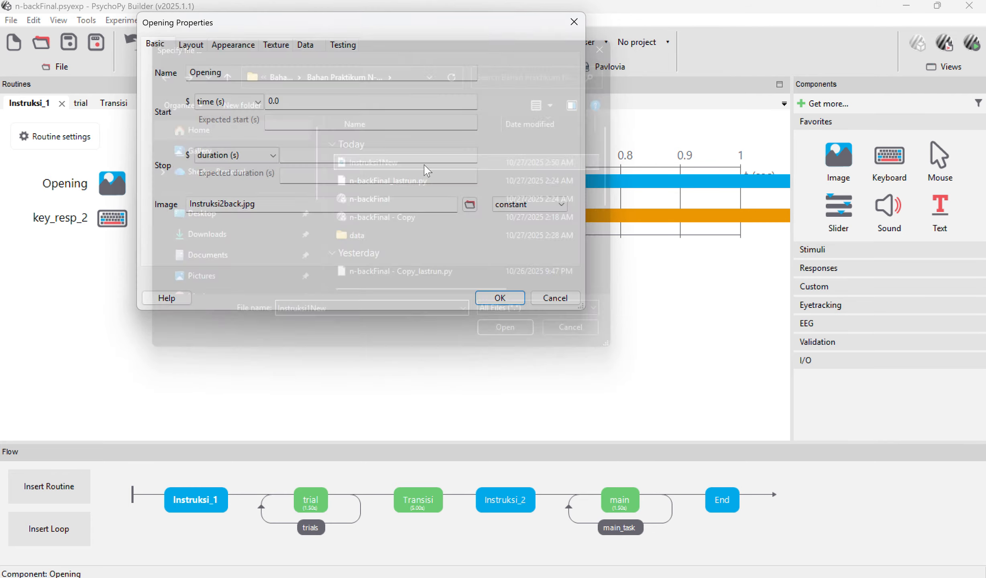
click(482, 297)
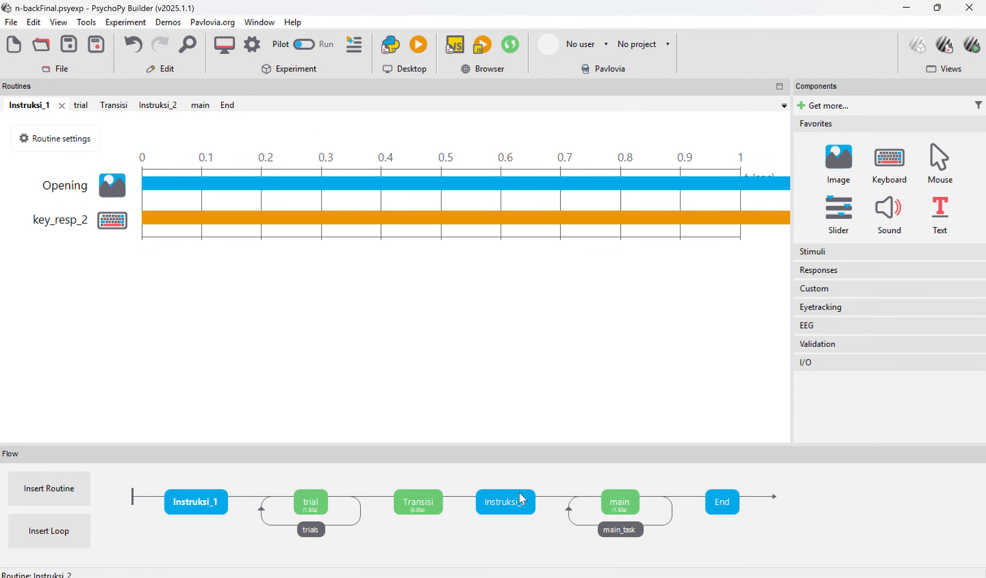
Show the Instruksi_2 routine and examine the existing Instruksi3back.jpg instruction image from the experiment folder.
click(521, 494)
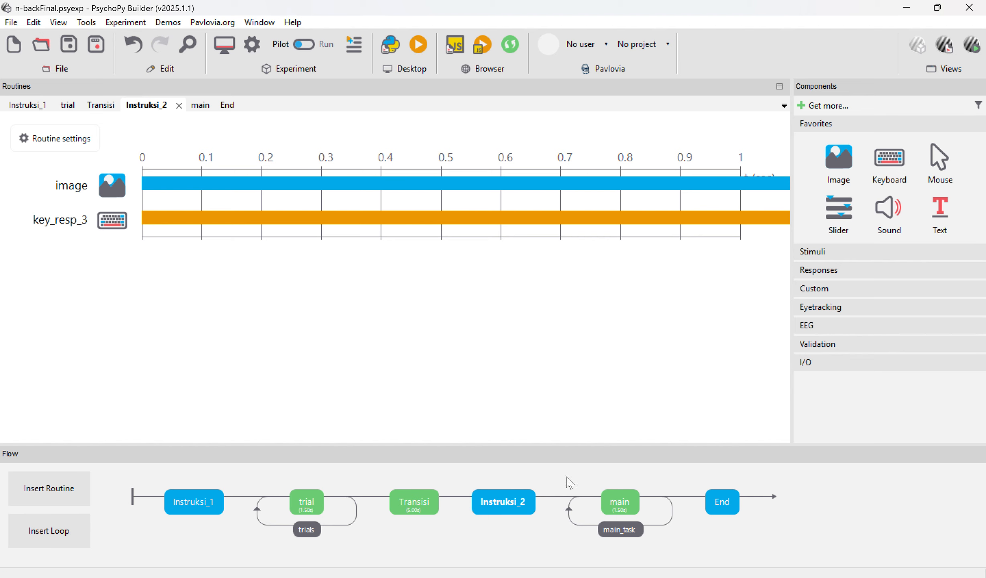
click(412, 515)
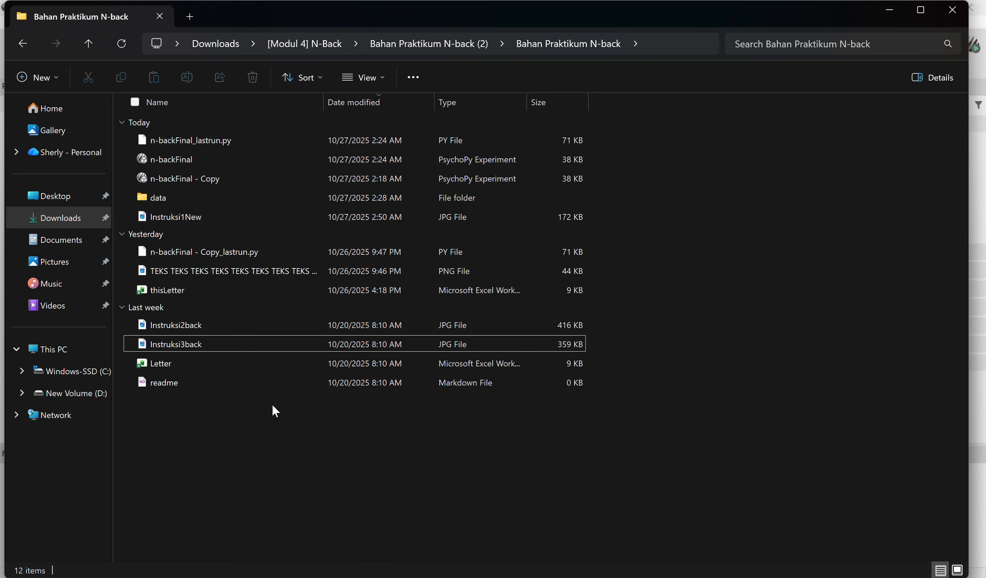
click(229, 340)
double_click(229, 339)
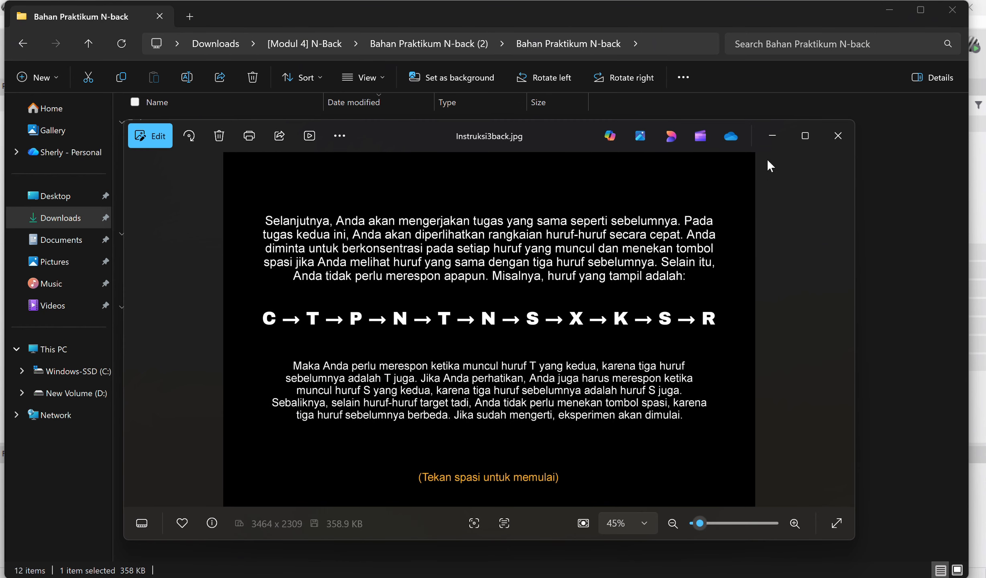
click(773, 138)
Switch back to the Instruksi1New design in Canva.
click(902, 12)
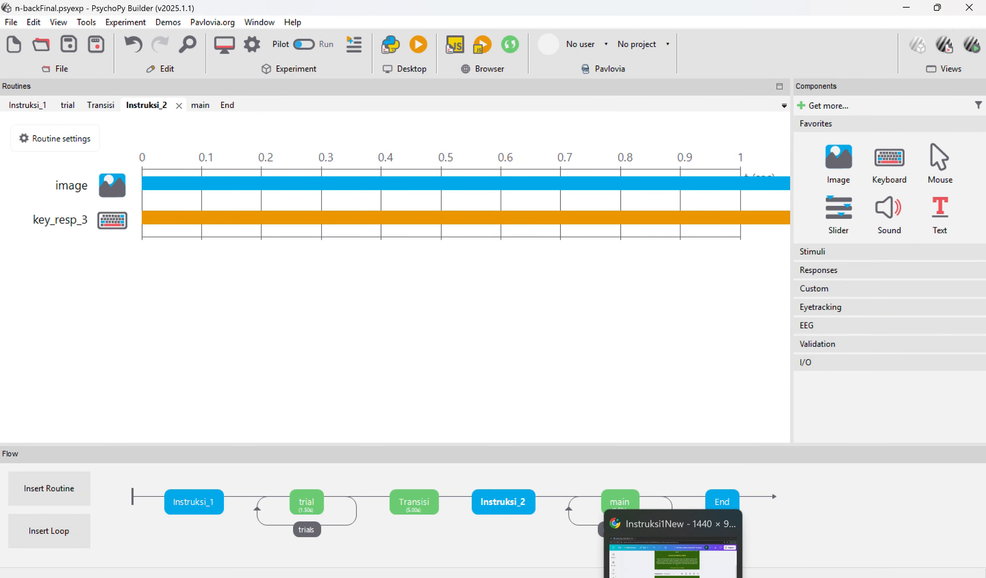
click(510, 552)
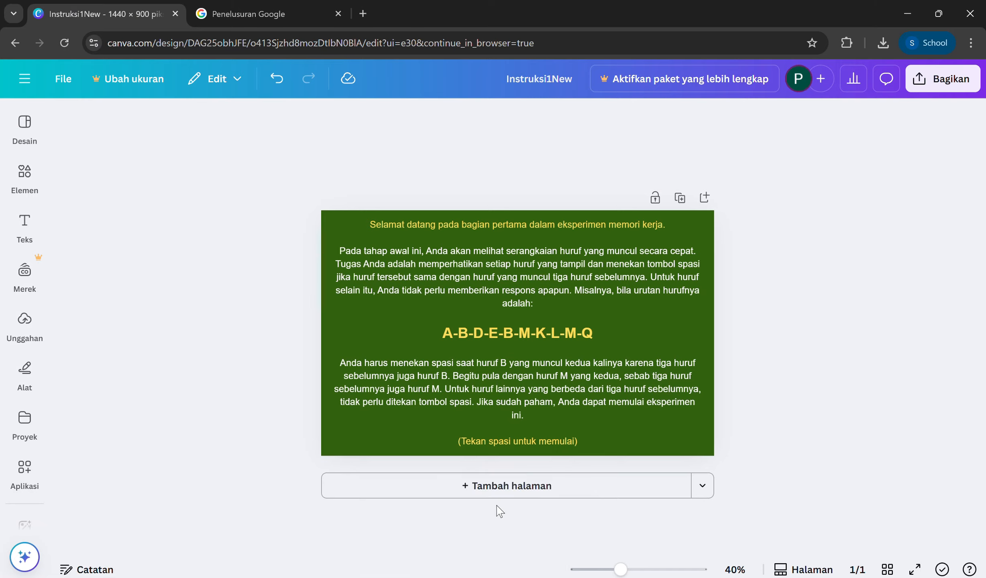
Duplicate the instruction page and replace the copy's text with the second-task instructions in white, with blank lines around the letter sequence.
click(680, 198)
click(577, 382)
click(577, 381)
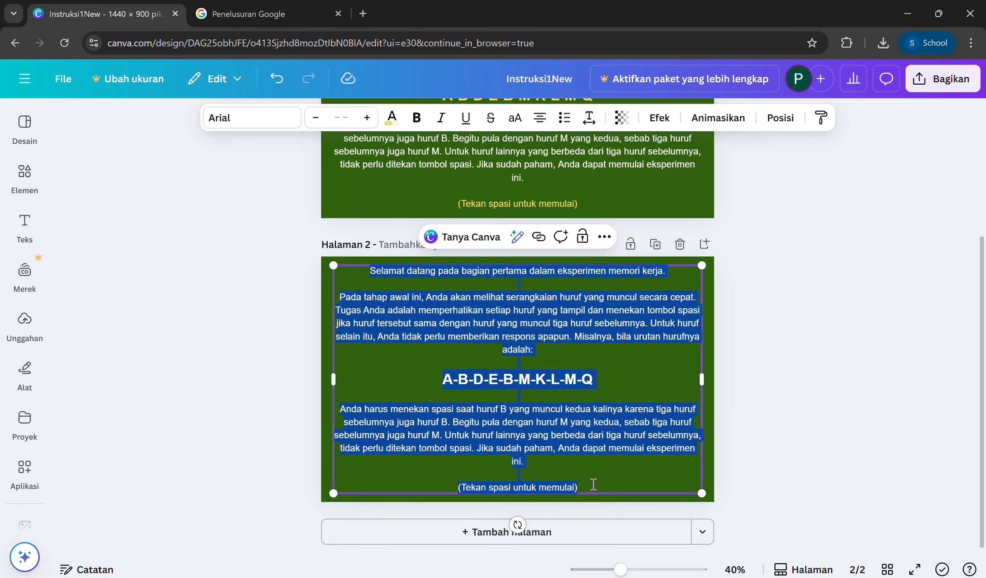
click(593, 486)
drag(593, 486, 363, 272)
key(ctrl+v)
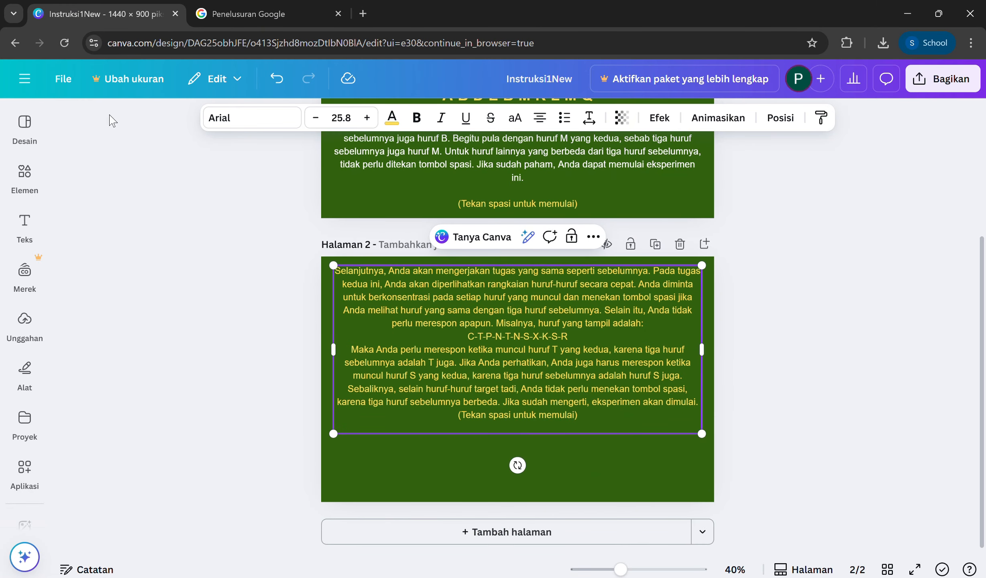
click(277, 78)
click(277, 79)
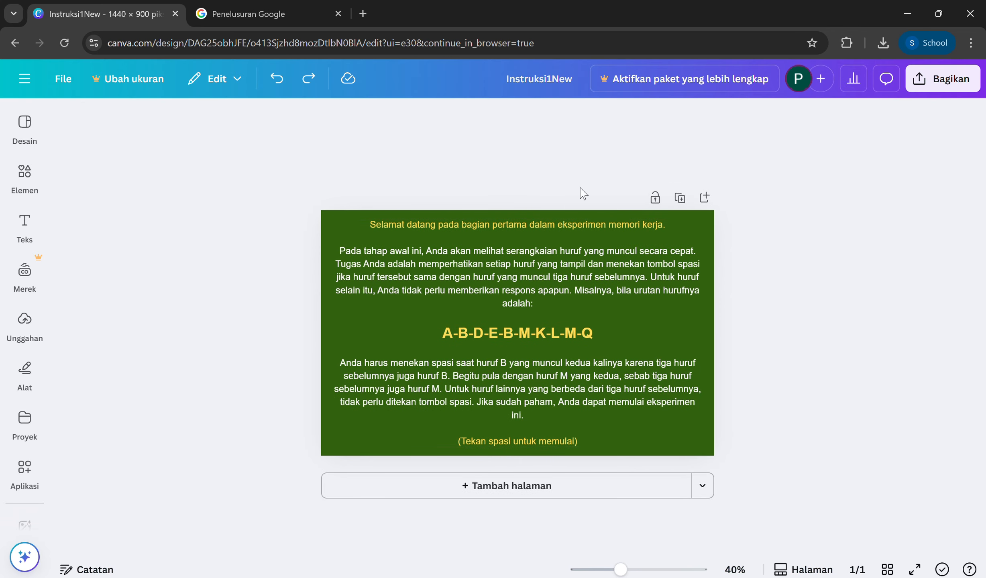
key(ctrl+y)
key(ctrl+y)
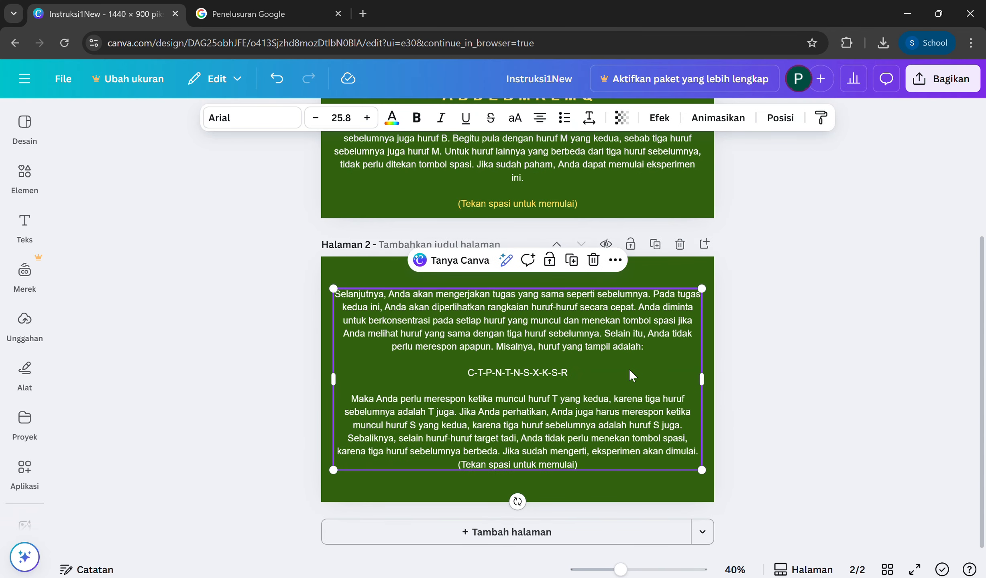
Format the C-T-P-N-T-N-S-X-K-S-R line on page 2 as size 40, bold and yellow #ffde59.
click(629, 376)
triple_click(518, 372)
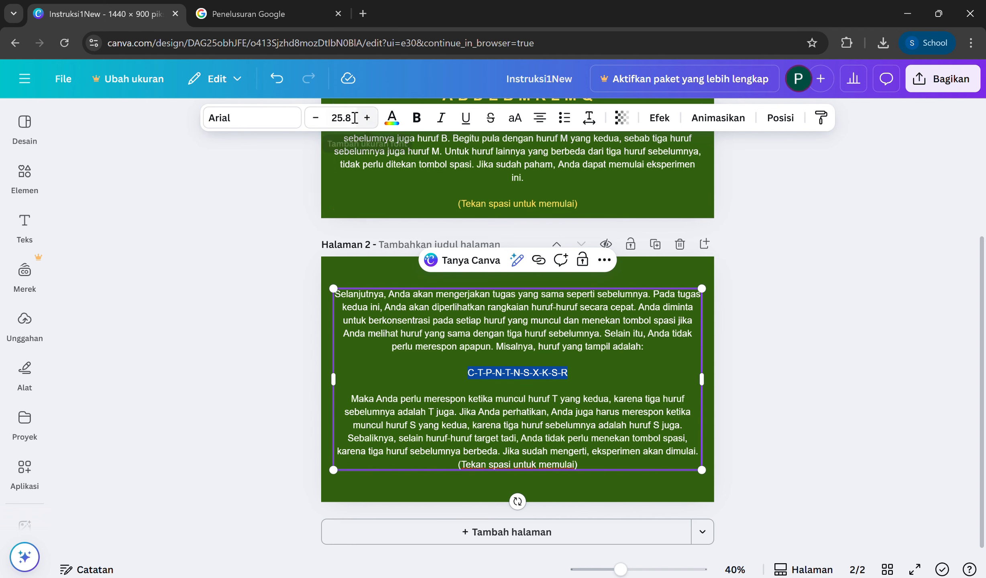
click(355, 117)
text(40)
key(Return)
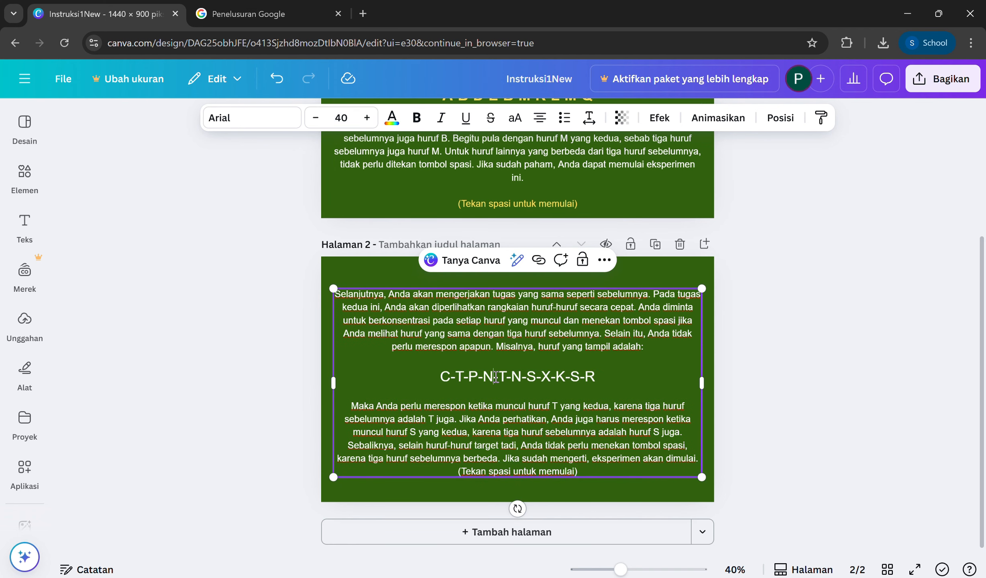
triple_click(496, 377)
key(ctrl+b)
click(395, 121)
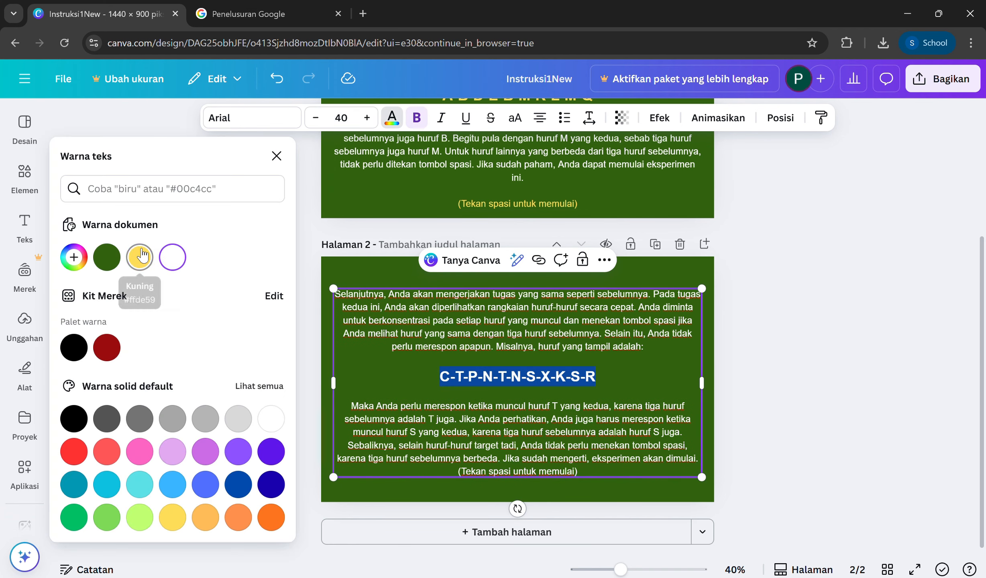
click(141, 255)
Insert a blank line above "(Tekan spasi untuk memulai)" on page 2 and colour that closing line yellow.
click(686, 459)
key(Return)
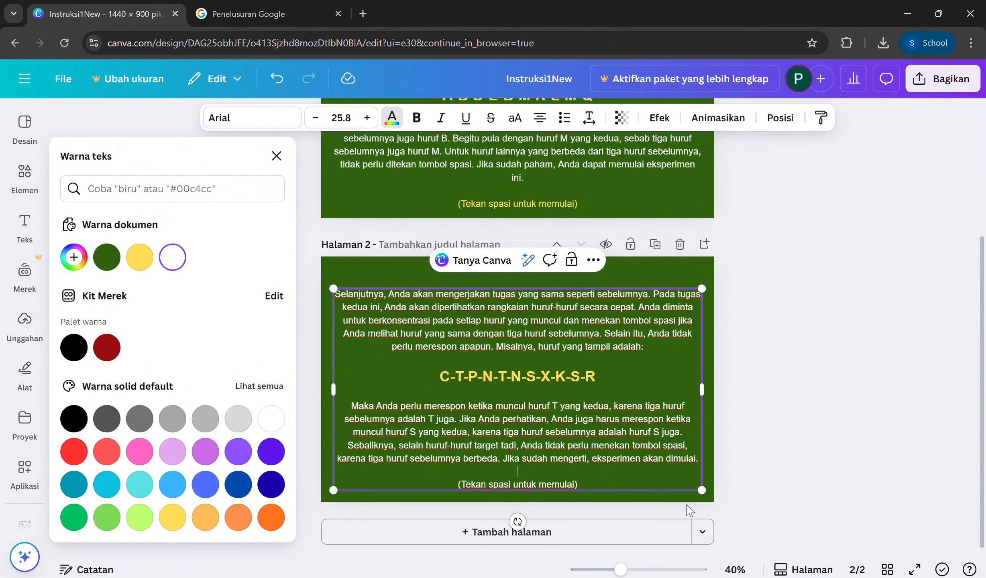
triple_click(548, 488)
click(139, 257)
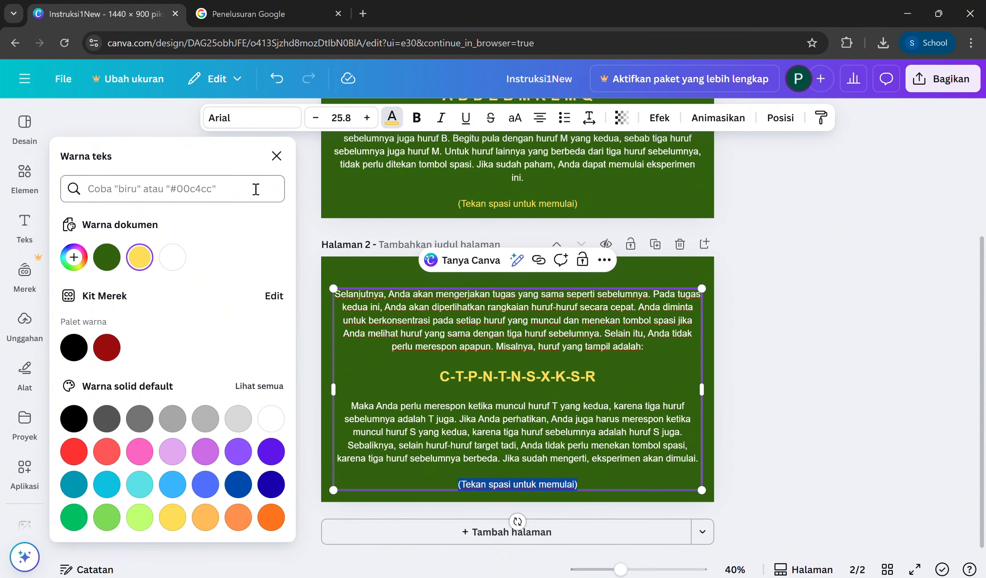
click(277, 155)
click(815, 432)
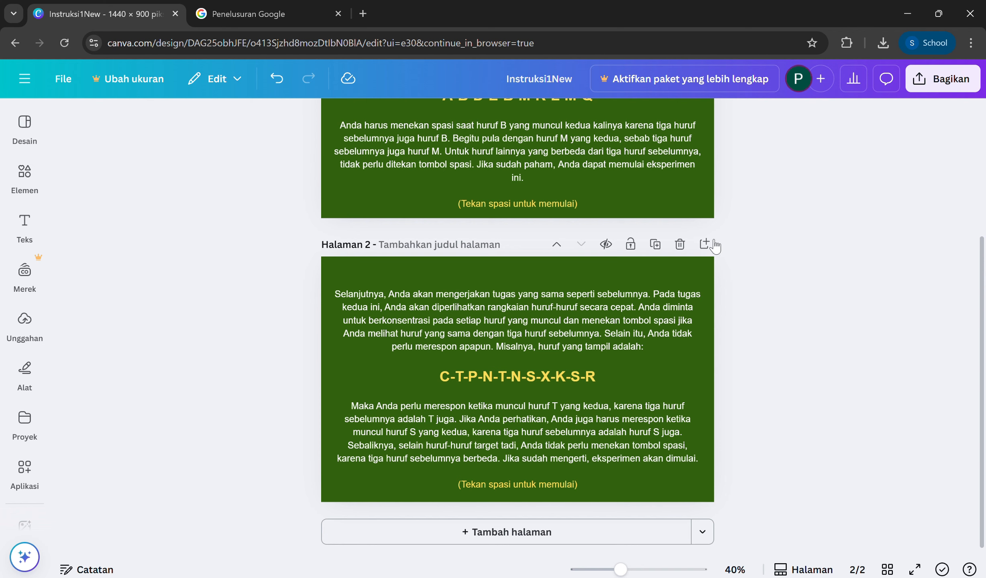
Download only page 2 of the design as a JPG.
click(936, 79)
click(751, 376)
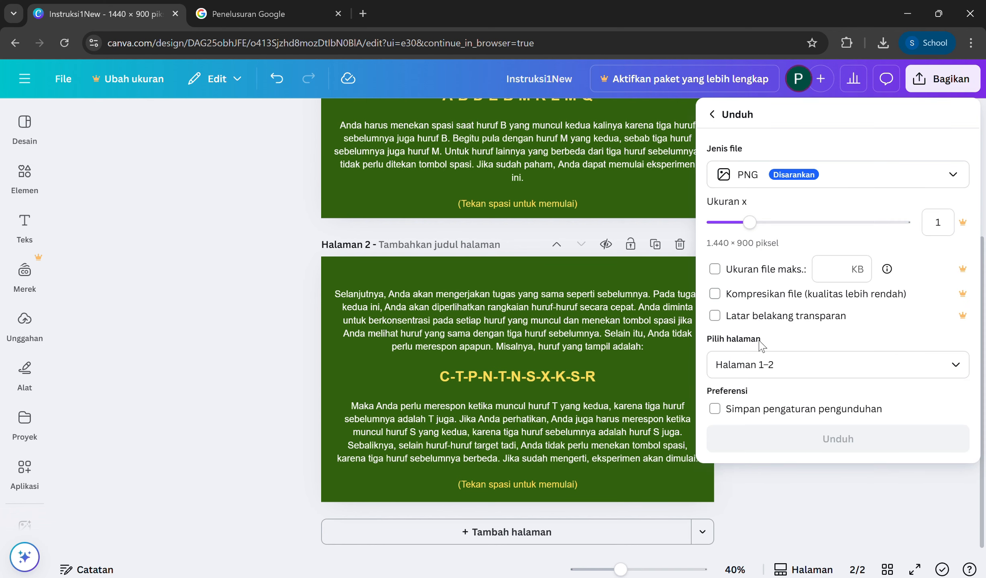
click(783, 175)
click(787, 219)
click(797, 382)
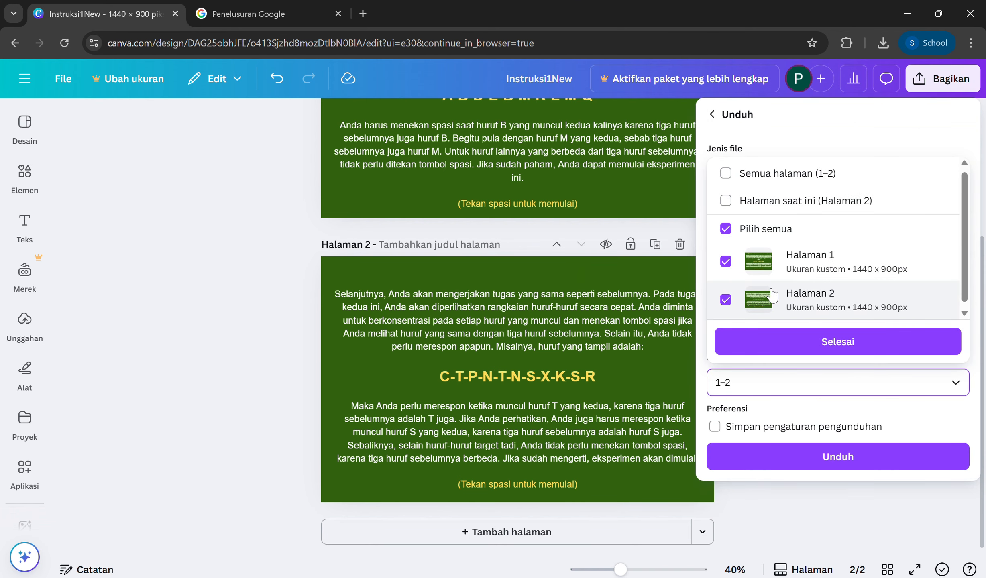
click(726, 265)
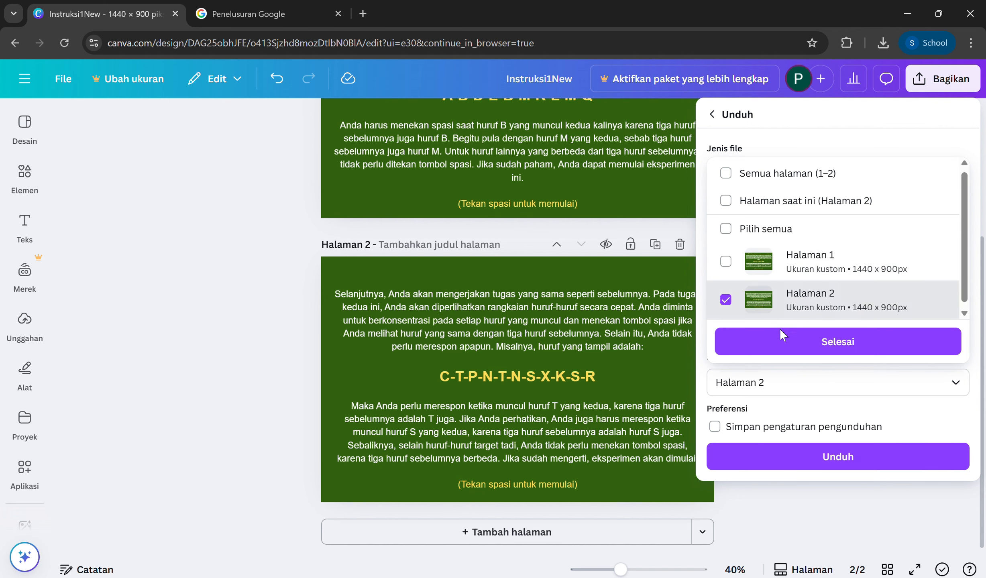
click(721, 339)
click(771, 456)
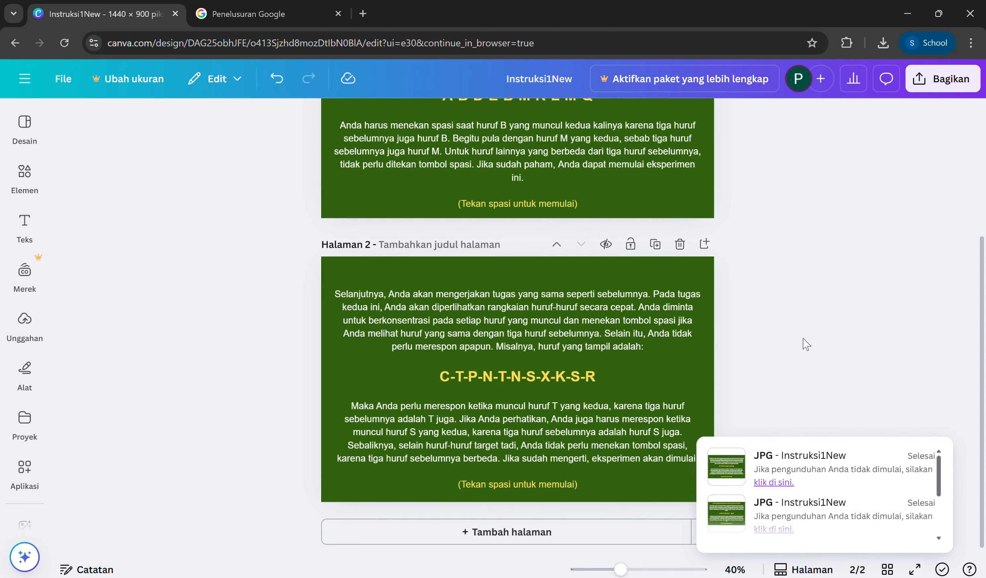
In File Explorer, transfer Instruksi1New (1) from Downloads into the inner "Bahan Praktikum N-back" folder under "[Modul 4] N-Back".
click(402, 576)
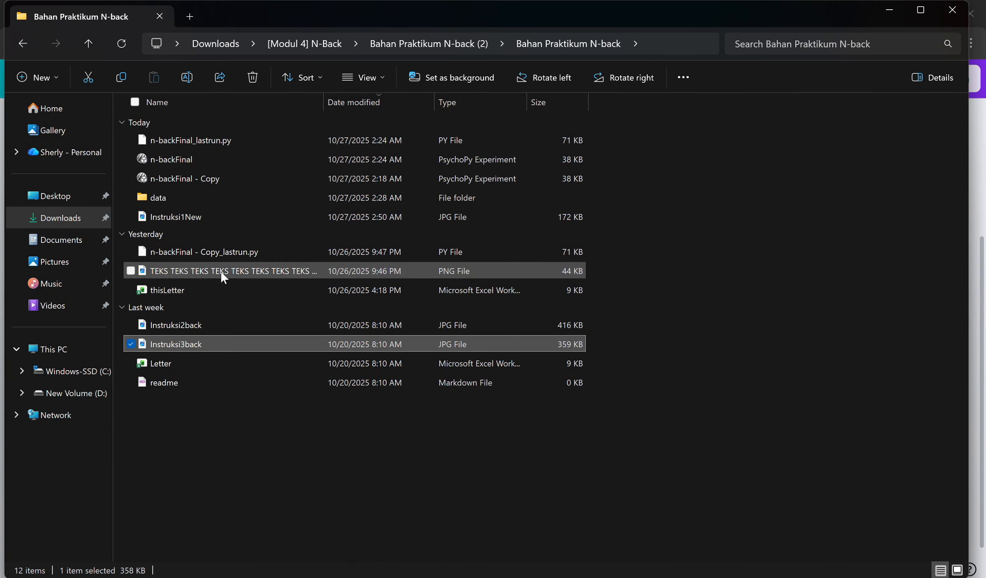
click(79, 220)
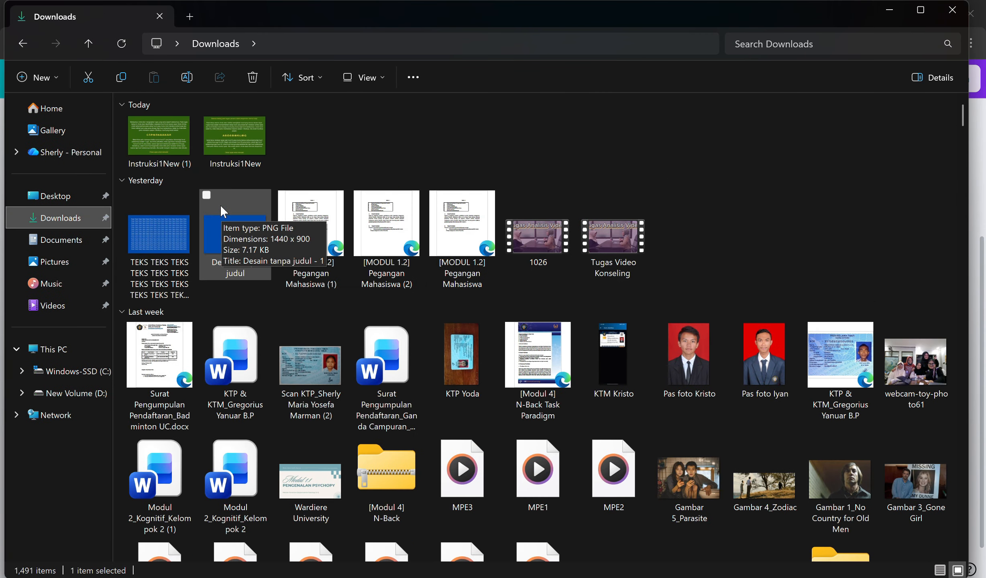
click(139, 148)
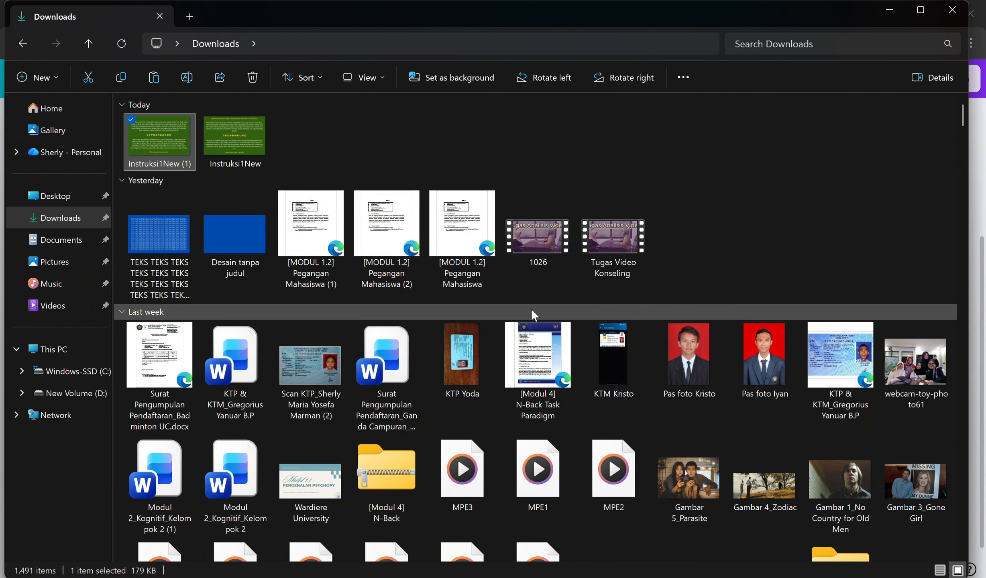
scroll(538, 318, down, 5)
double_click(456, 454)
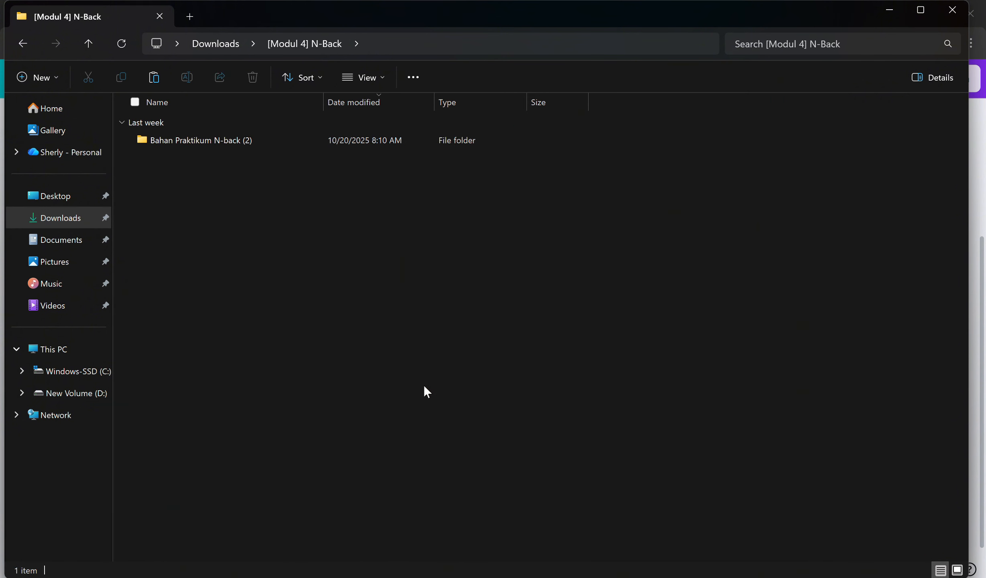
click(243, 144)
double_click(242, 145)
double_click(237, 145)
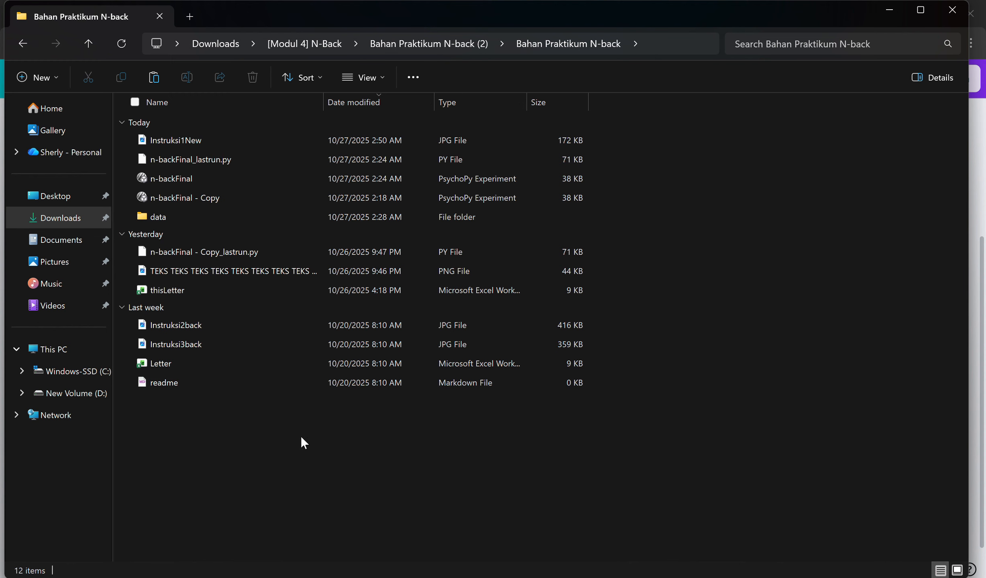
key(ctrl+v)
Rename the transferred Instruksi1New (1) image as Instruksi2New and put the File Explorer window away.
right_click(240, 237)
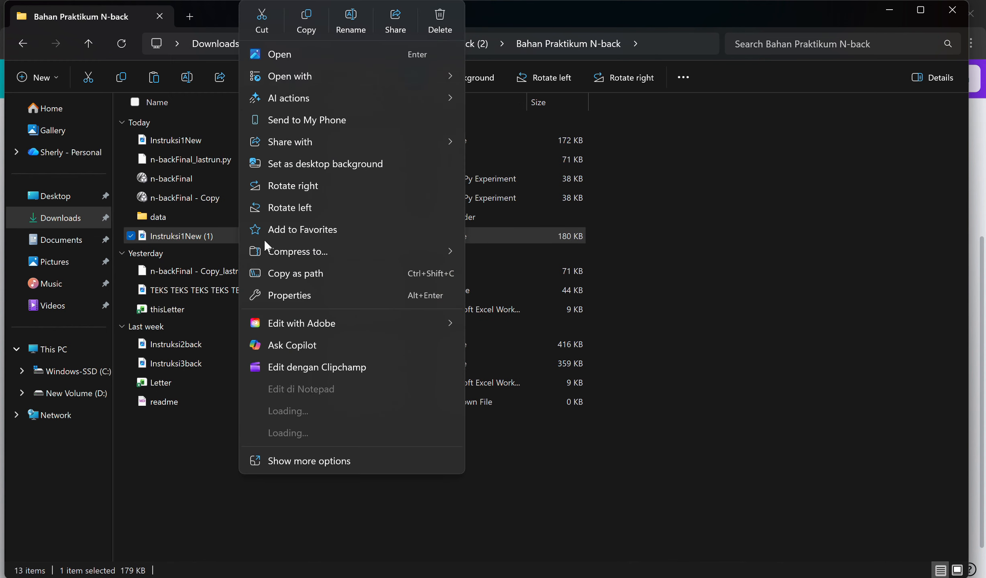
click(350, 25)
text(Inastrk)
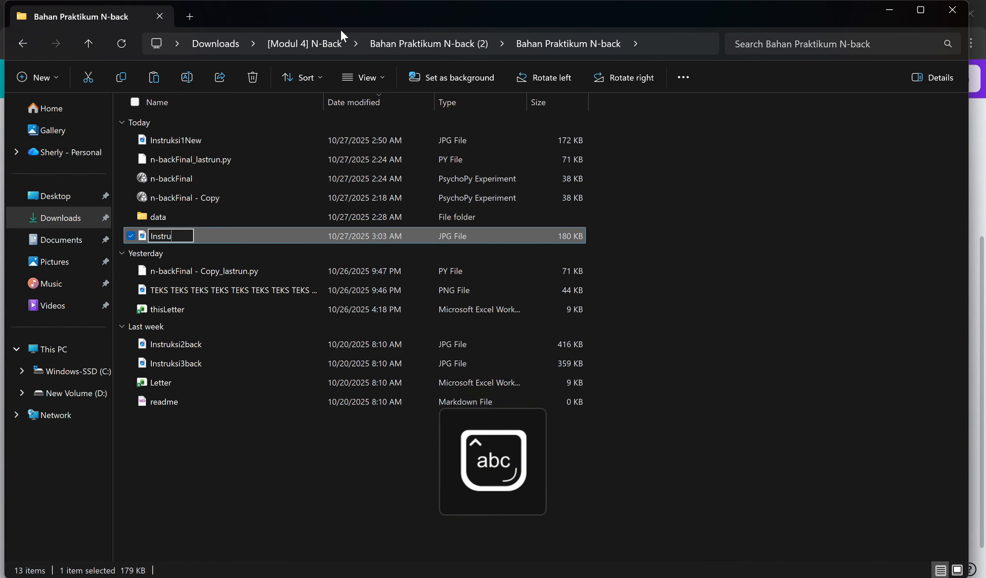
text(ksi2New)
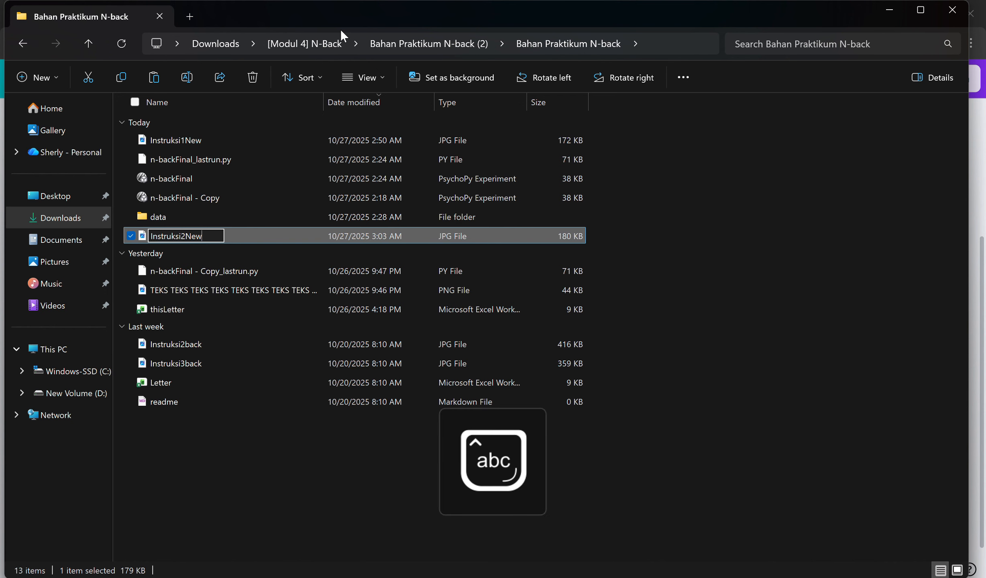
key(Return)
click(889, 10)
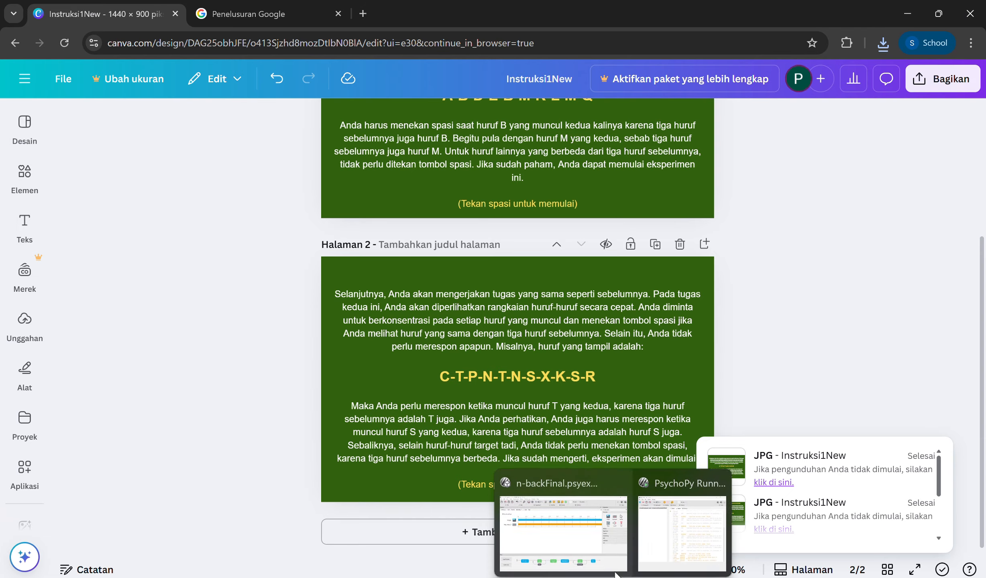
Return to PsychoPy Builder and set the image file of the Instruksi_2 routine's image component to Instruksi2New.jpg.
click(551, 530)
click(117, 193)
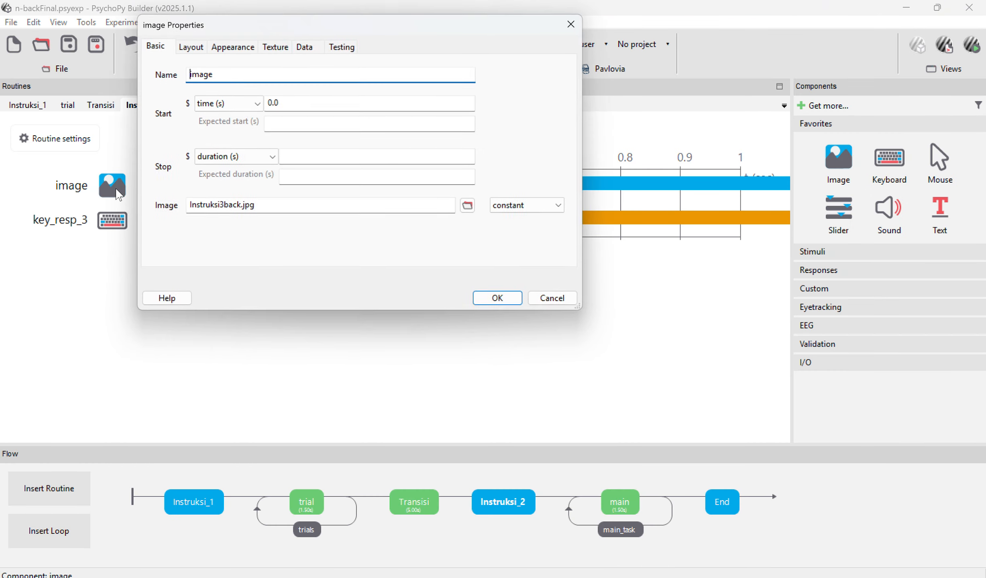
click(467, 202)
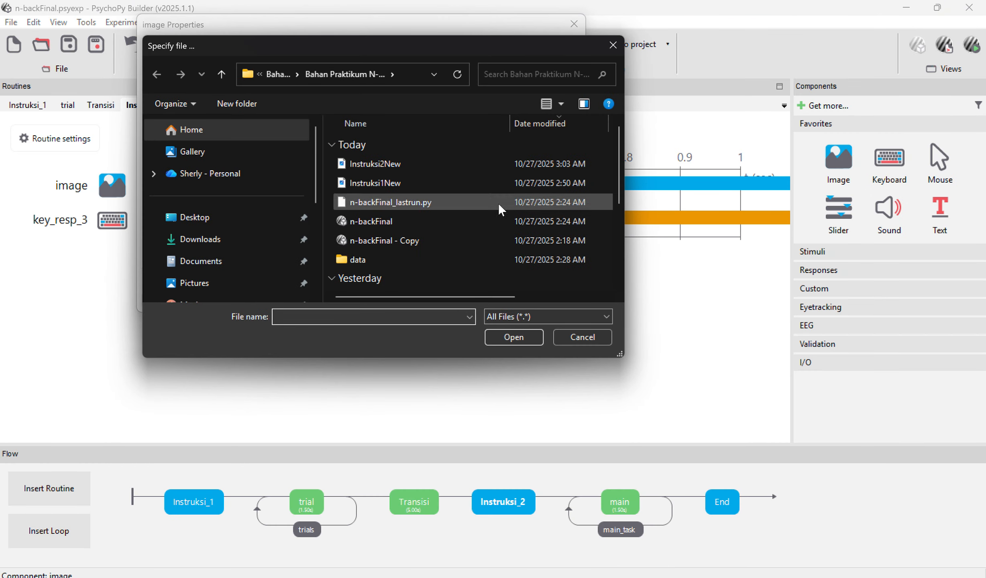
double_click(473, 163)
click(518, 300)
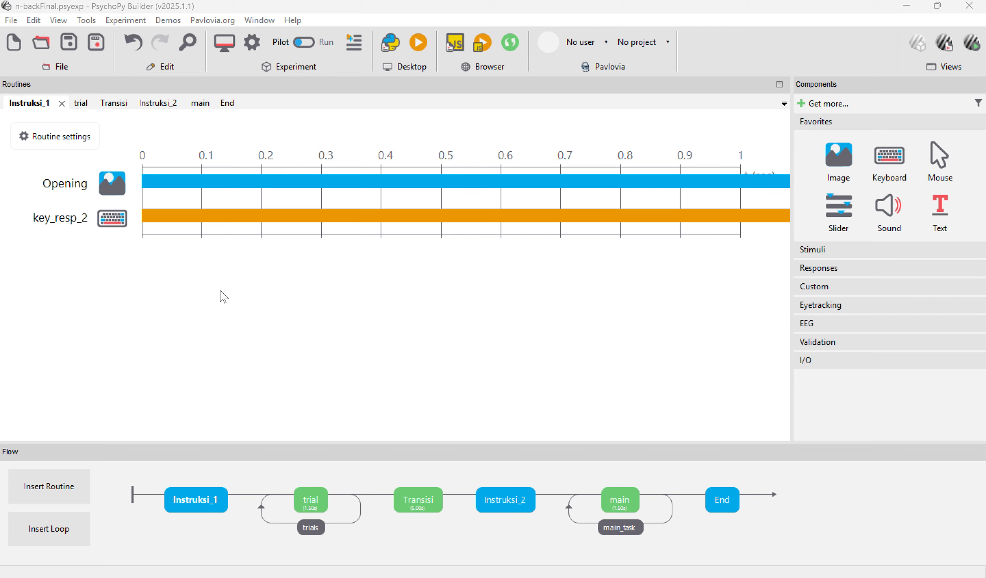
Show the trial routine and open the trials loop's conditions file thisLetter.xlsx in Excel.
click(319, 505)
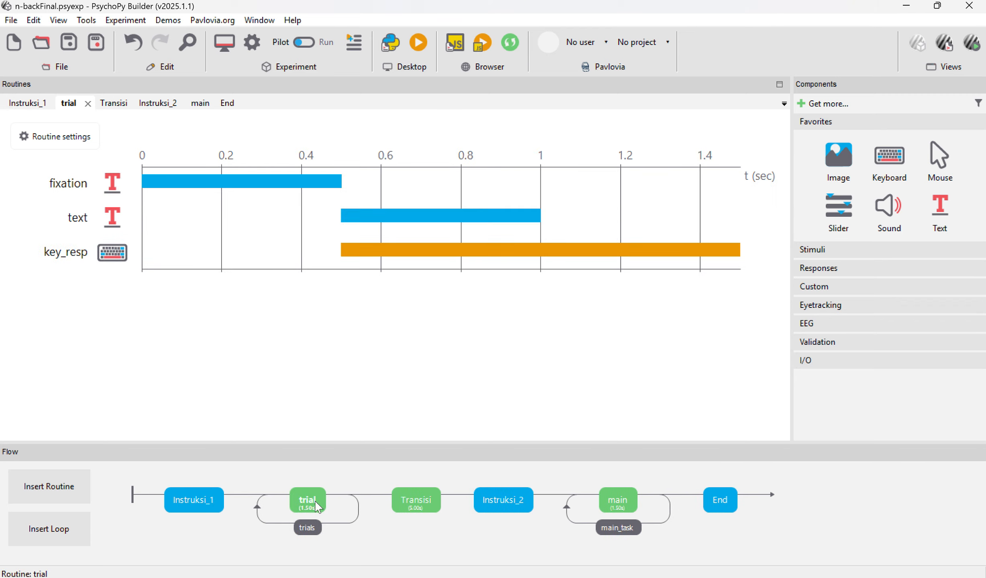
click(311, 531)
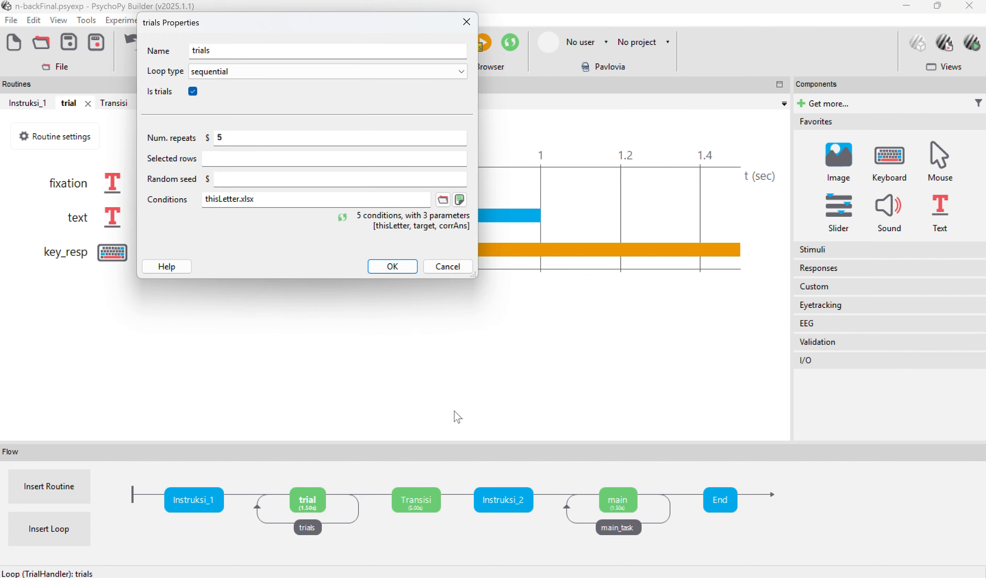
click(459, 199)
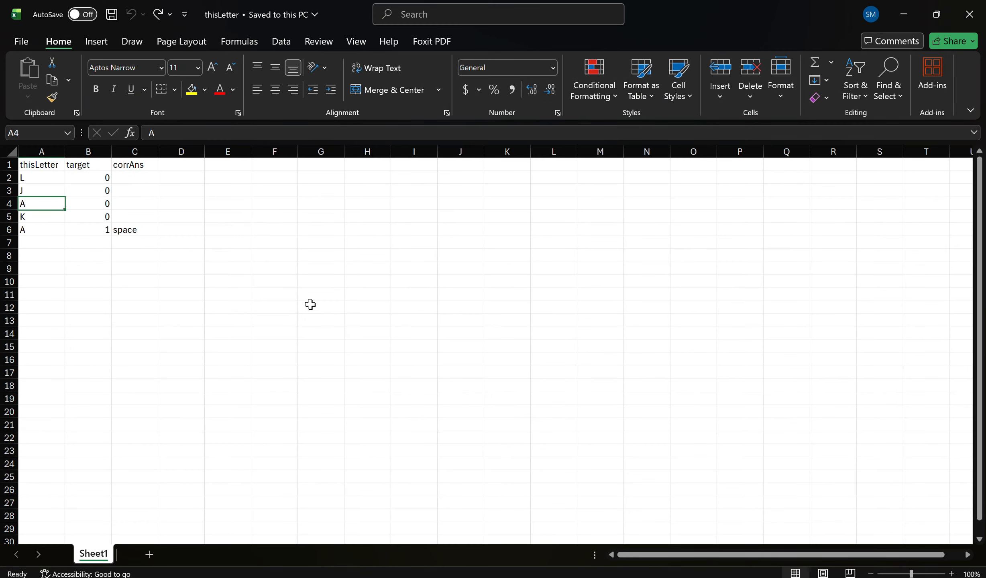
Examine the letter sequence in the thisLetter column and its matching target values.
drag(36, 177, 54, 234)
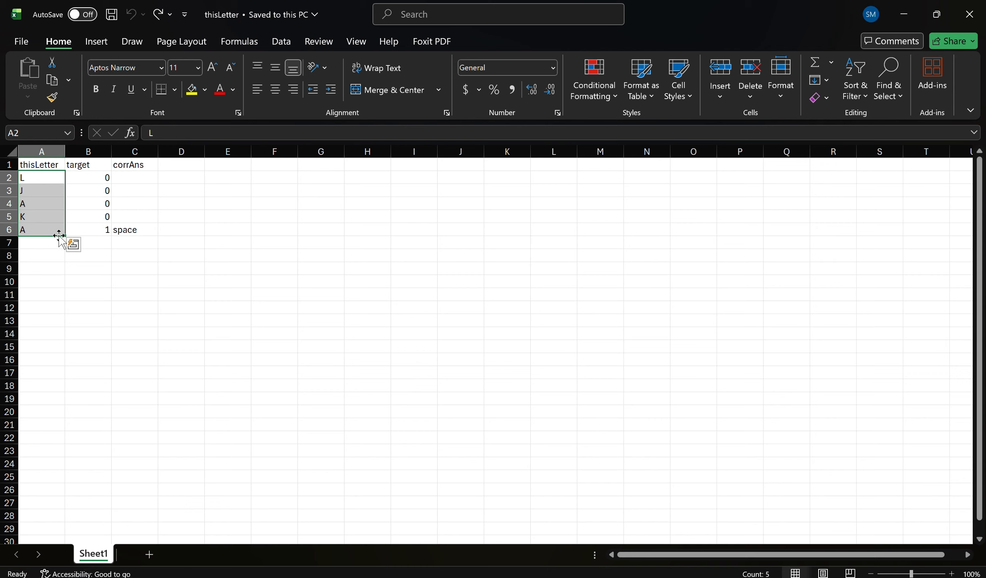
click(79, 229)
click(43, 207)
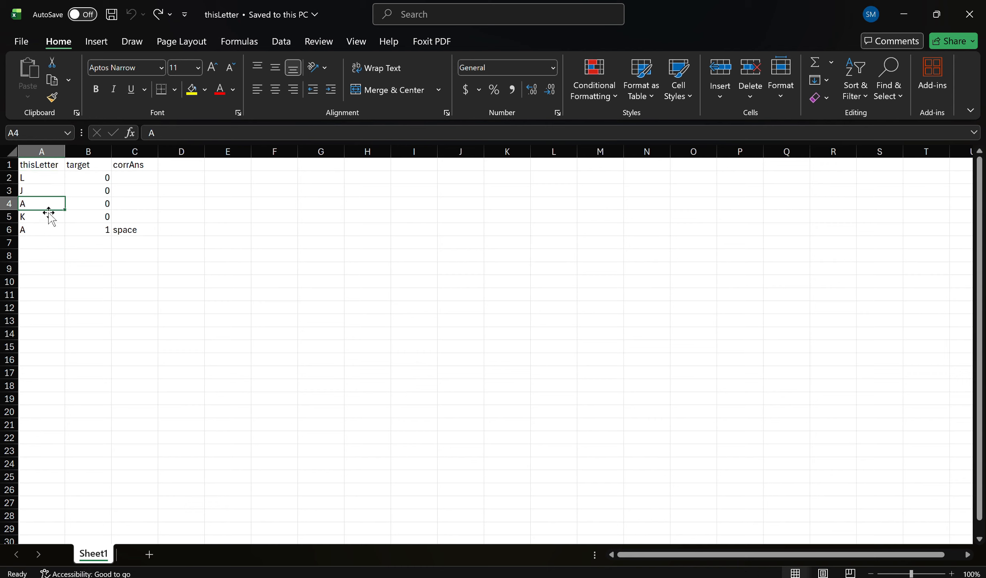
click(48, 230)
click(38, 217)
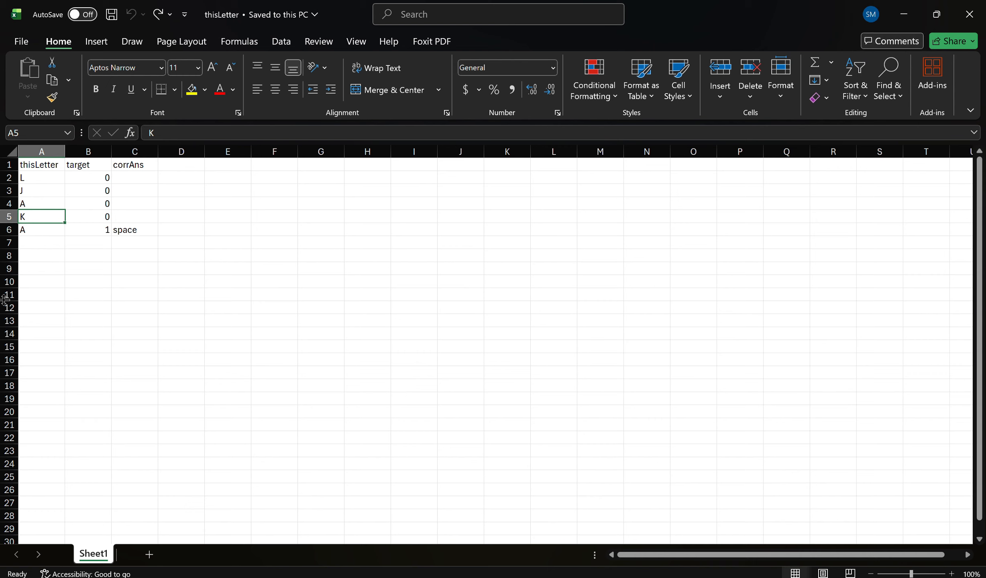
drag(27, 181, 44, 231)
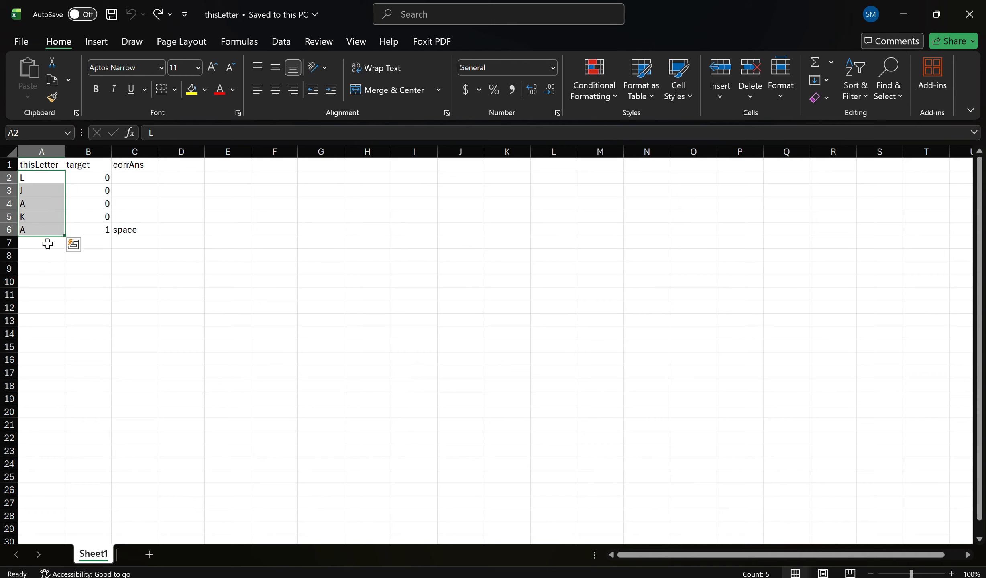
click(45, 203)
Clear the five existing letters from the thisLetter column, cells A2 to A6.
click(54, 181)
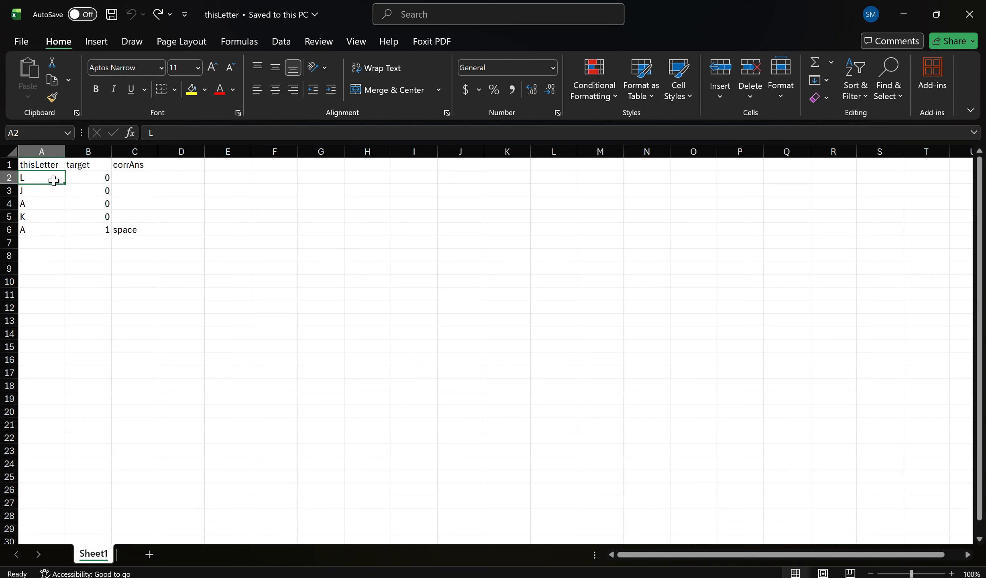
key(BackSpace)
key(Right)
key(Left)
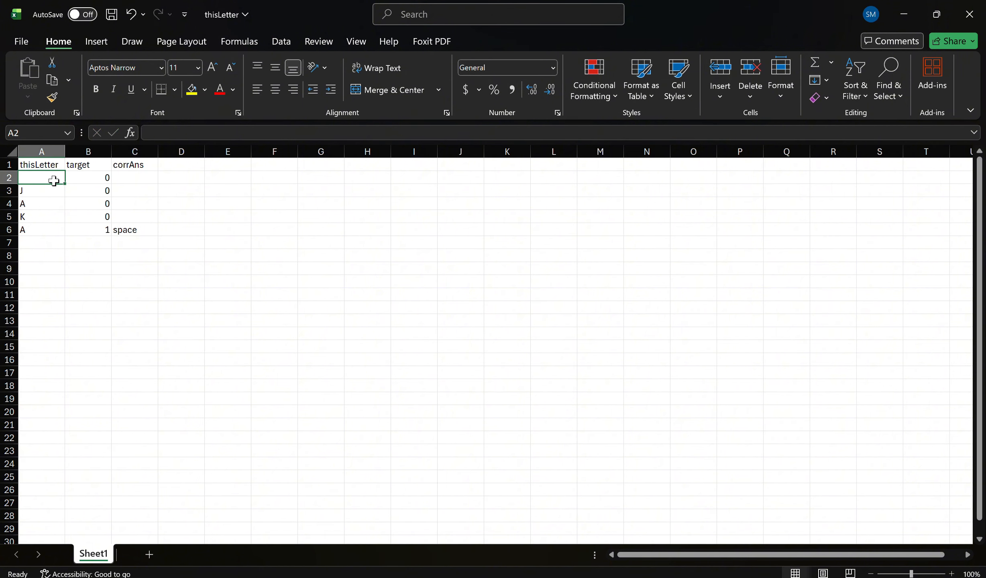
key(Down)
key(BackSpace)
key(Down)
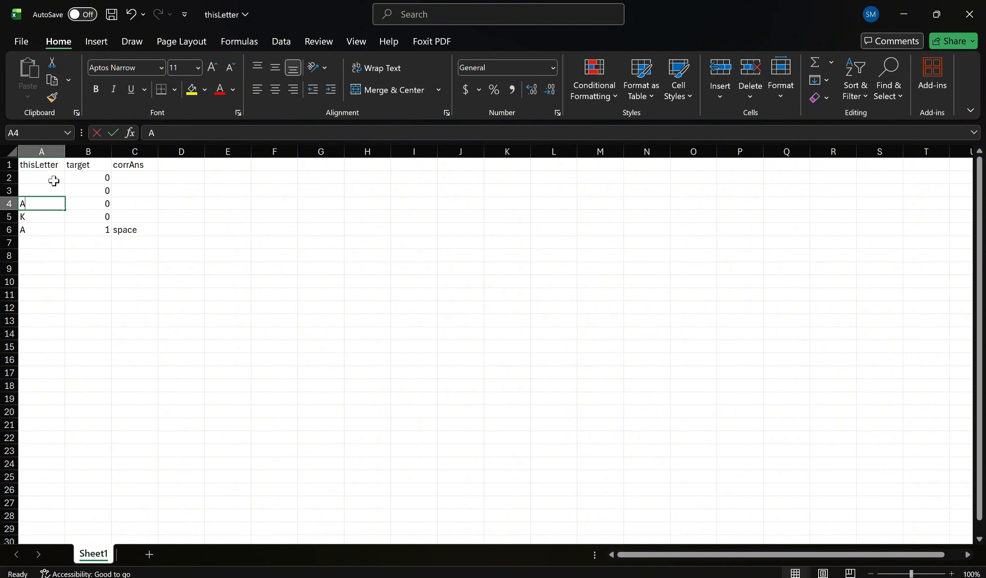
key(BackSpace)
key(Down)
key(BackSpace)
key(Down)
key(BackSpace)
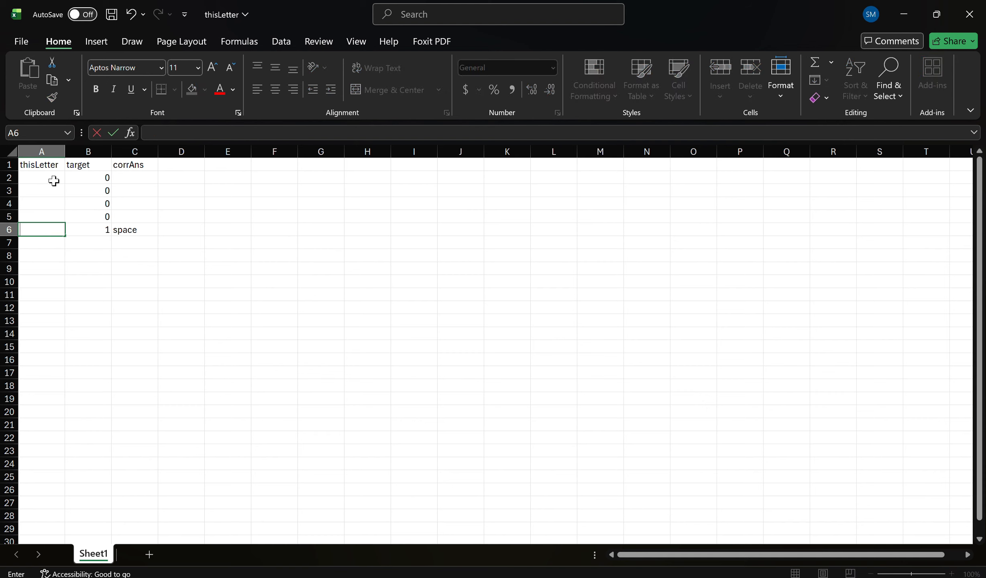
drag(72, 167, 67, 173)
click(50, 181)
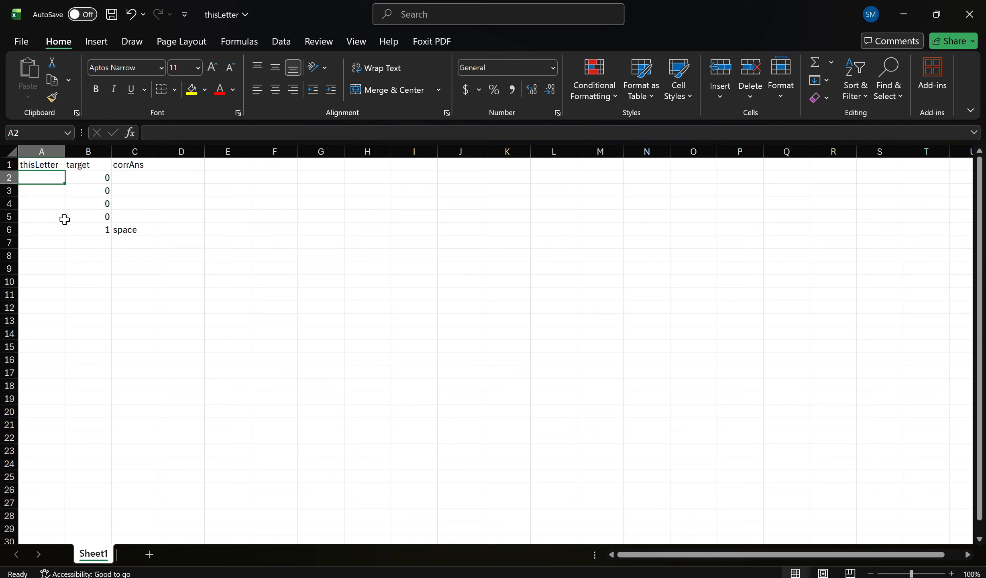
click(174, 178)
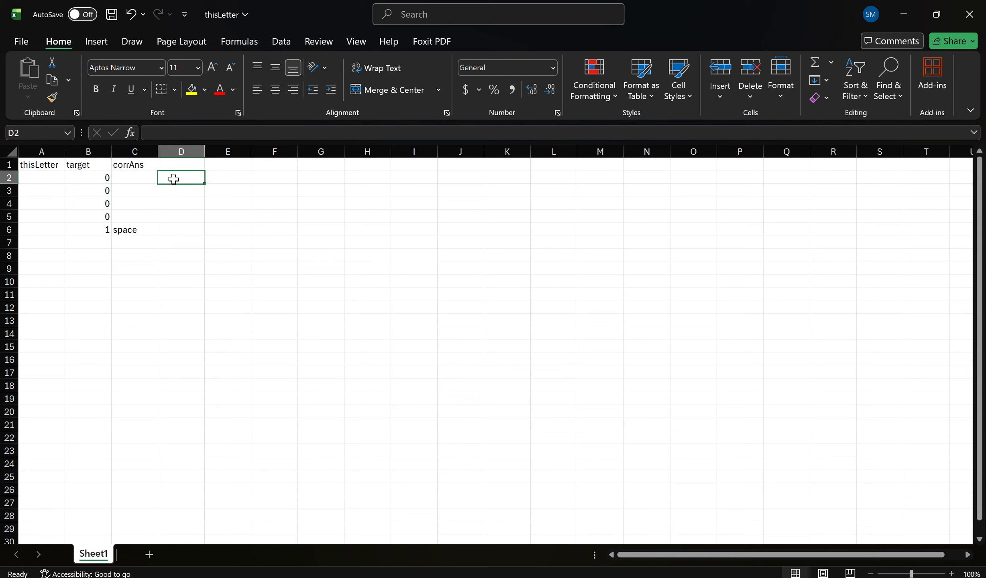
key(Caps_Lock)
key(Caps_Lock)
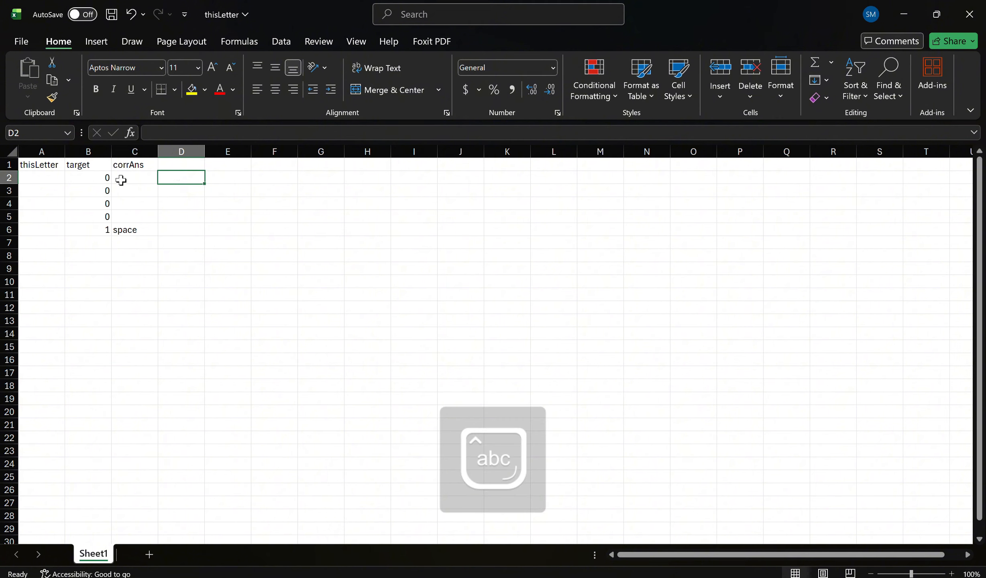
click(91, 178)
click(97, 226)
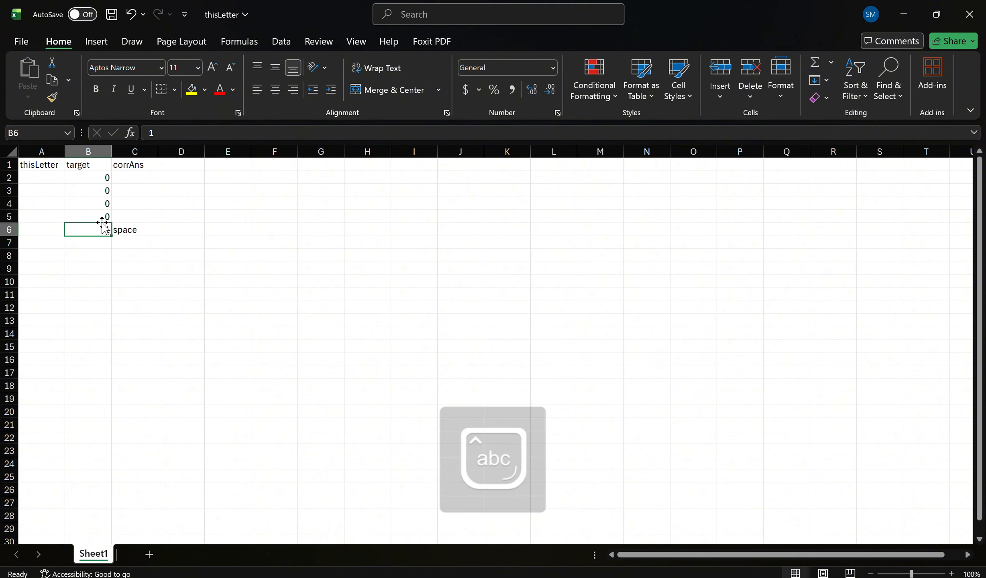
click(100, 179)
key(BackSpace)
key(Return)
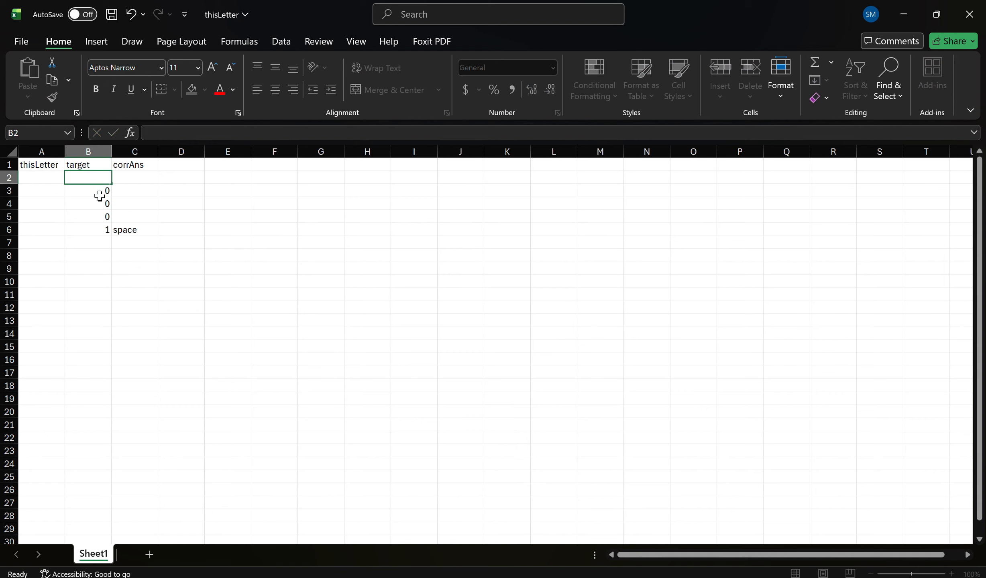
key(BackSpace)
key(Return)
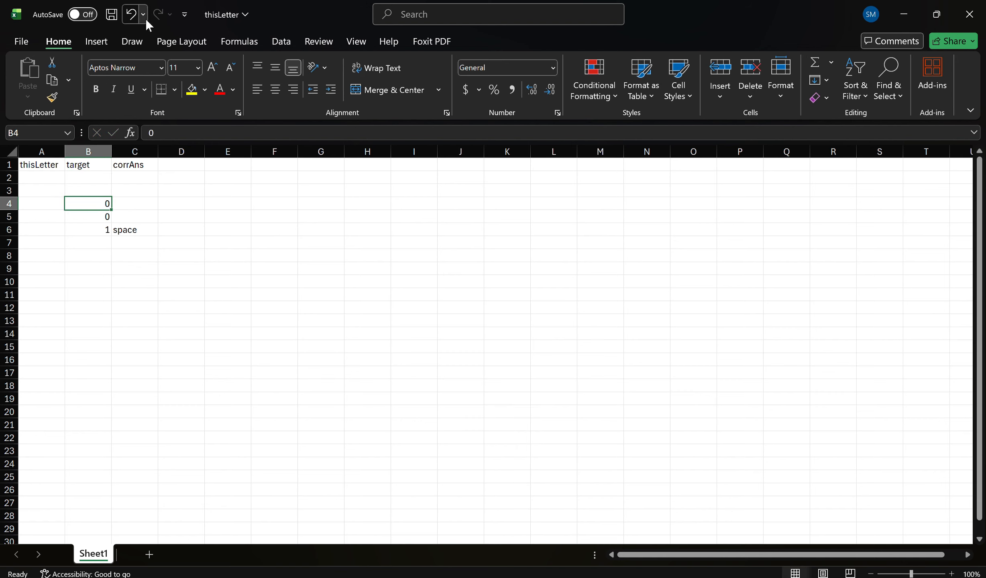
click(132, 15)
click(132, 15)
click(132, 15)
click(133, 15)
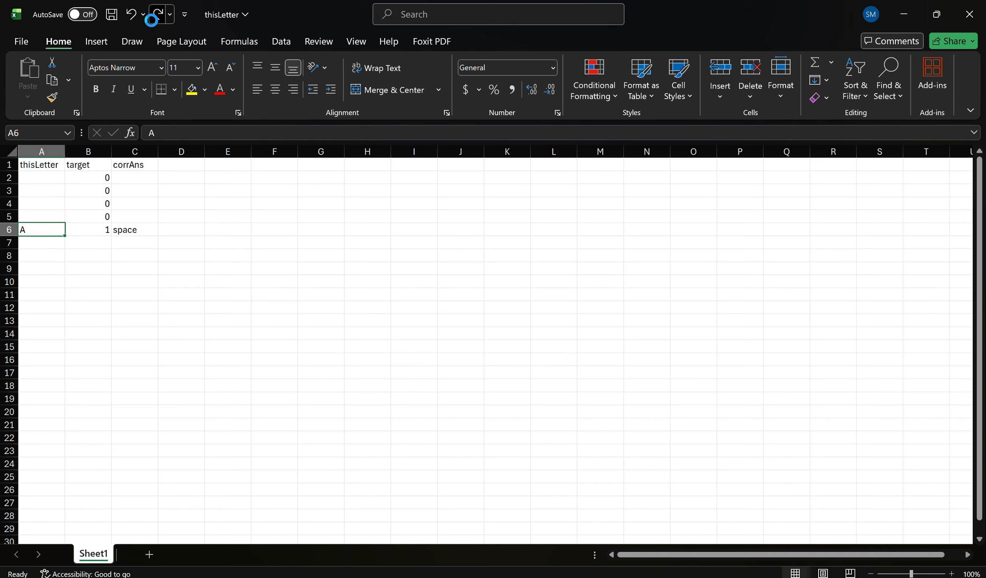
Enter the letters A, D, F, K and D in cells A2 to A6 of the thisLetter column.
click(47, 177)
key(Caps_Lock)
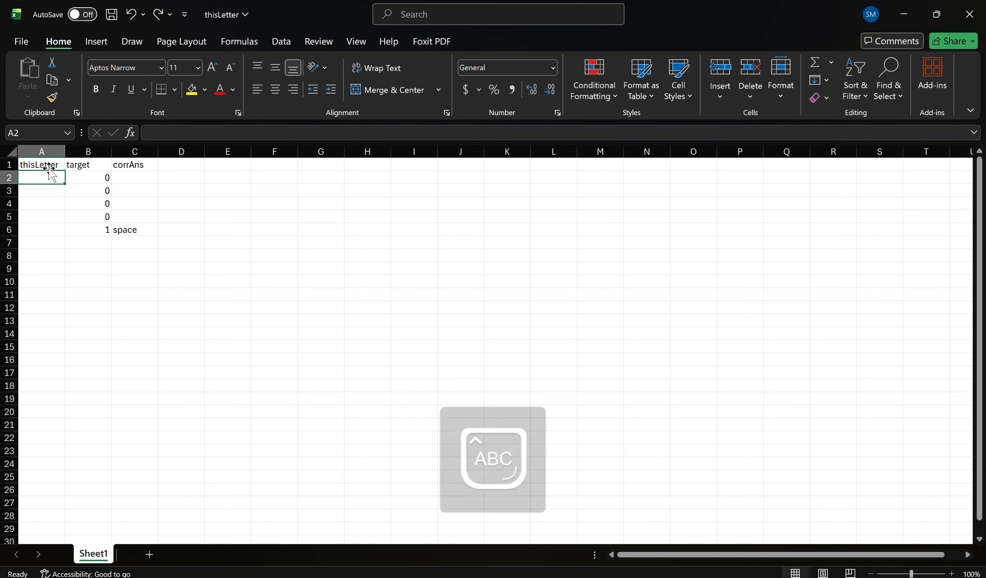
text(A)
key(Return)
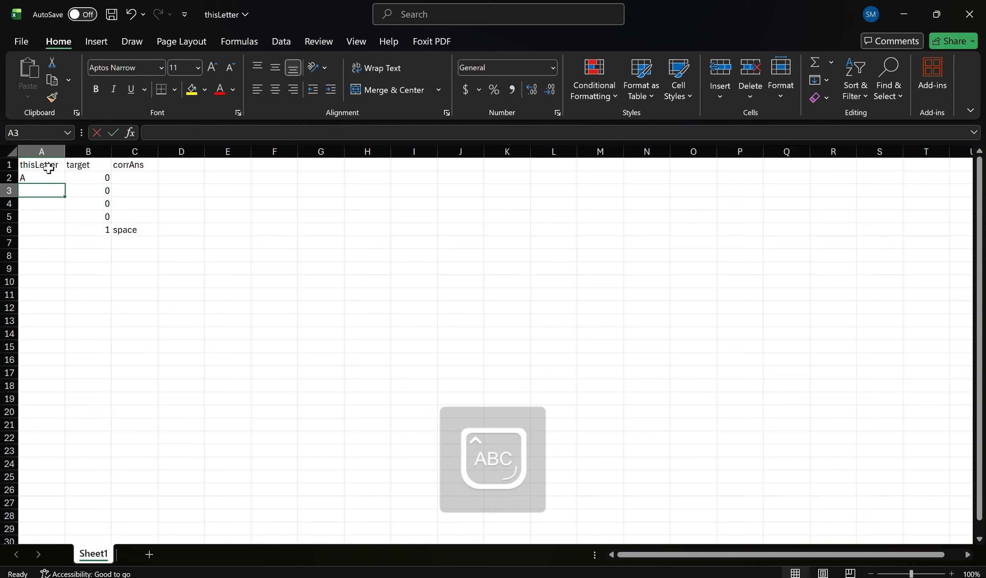
text(D)
key(Return)
text(F)
key(Return)
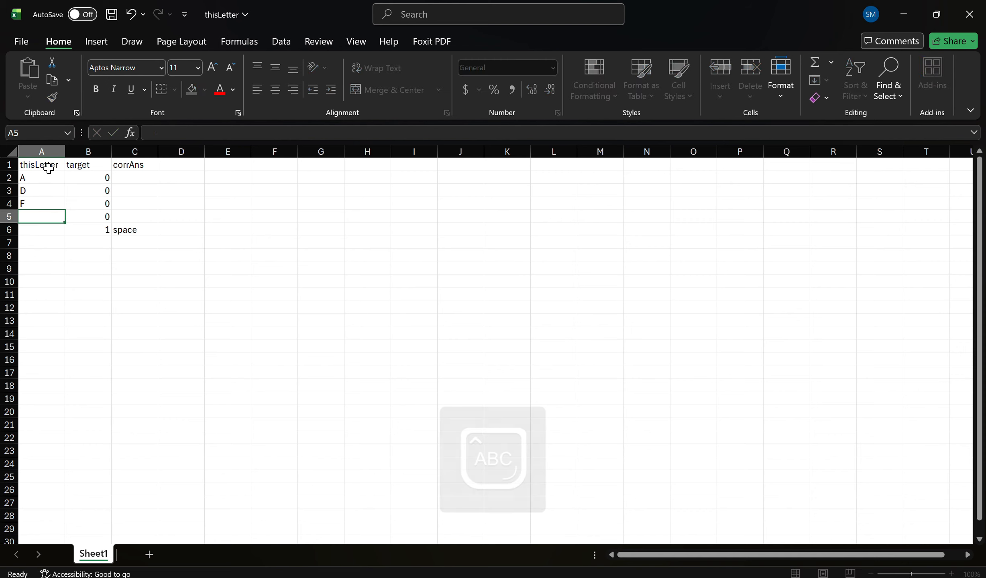
text(K)
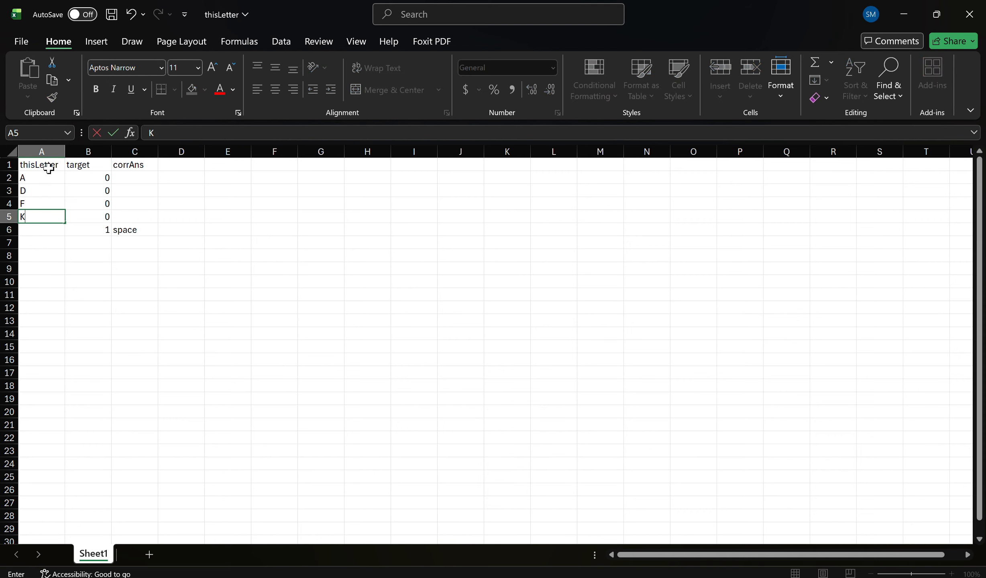
key(Return)
text(D)
key(Return)
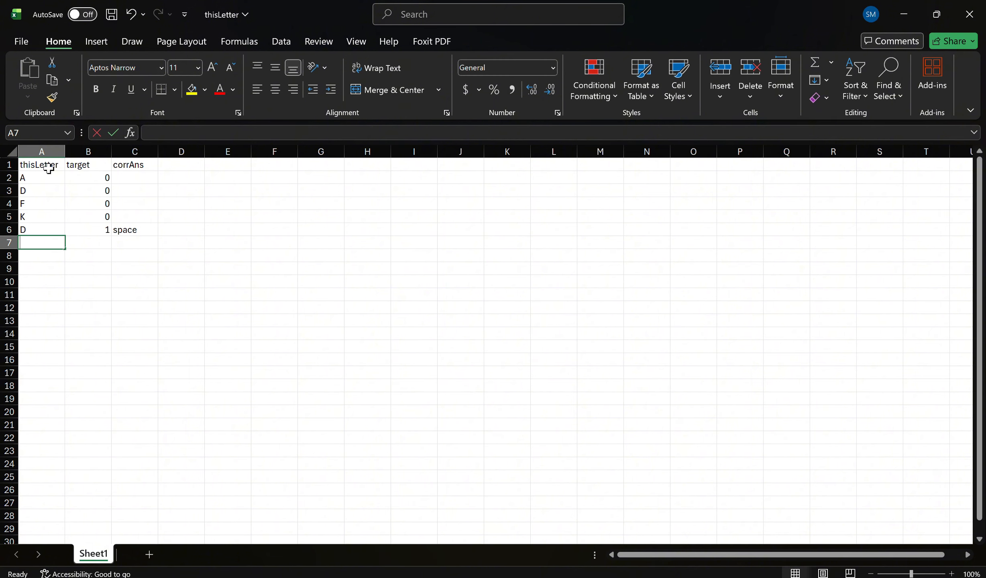
Extend the thisLetter sequence with G, H, A, M and H in cells A7 to A11.
text(G)
key(Return)
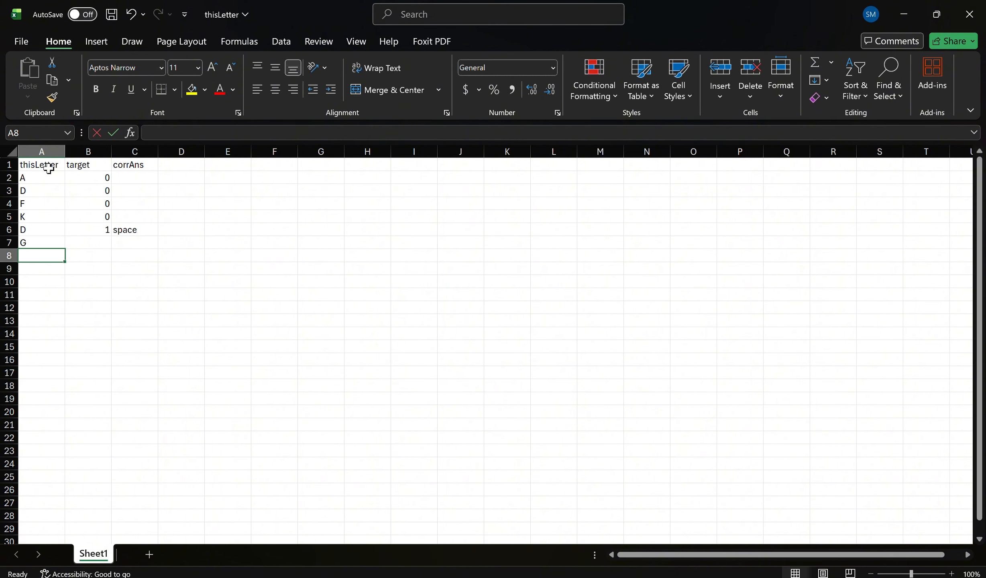
text(H)
key(Return)
key(Return)
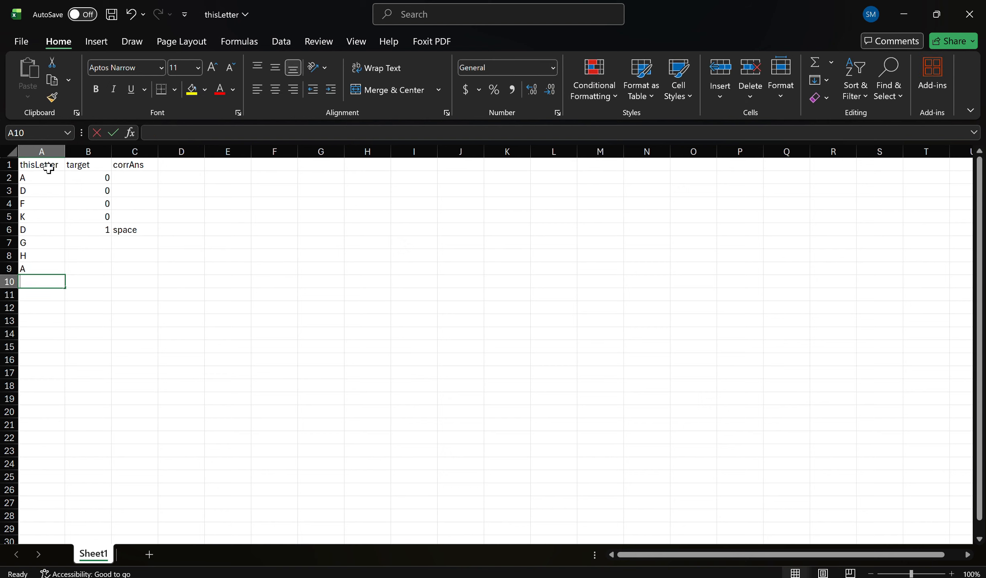
text(M)
key(Return)
text(H)
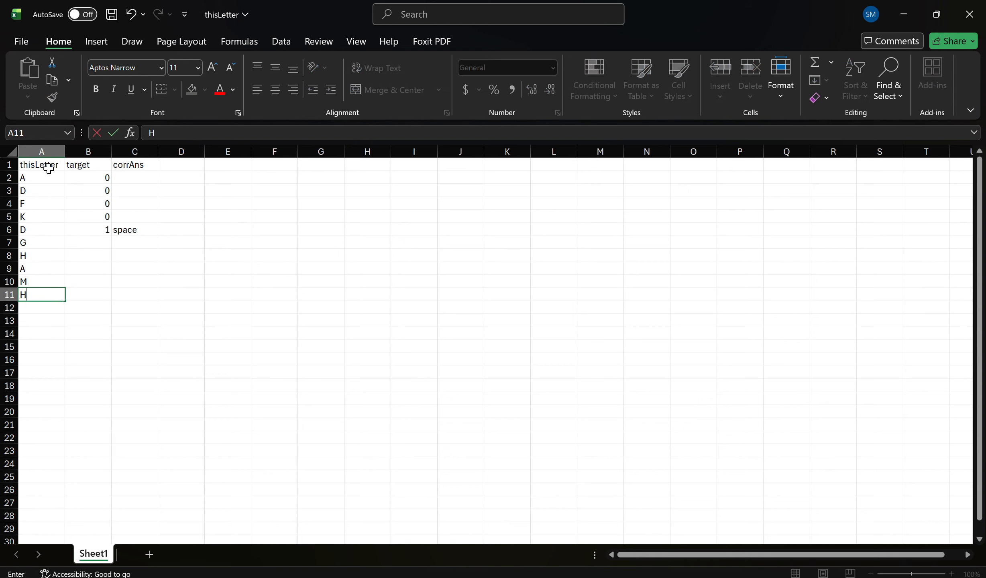
drag(40, 180, 58, 294)
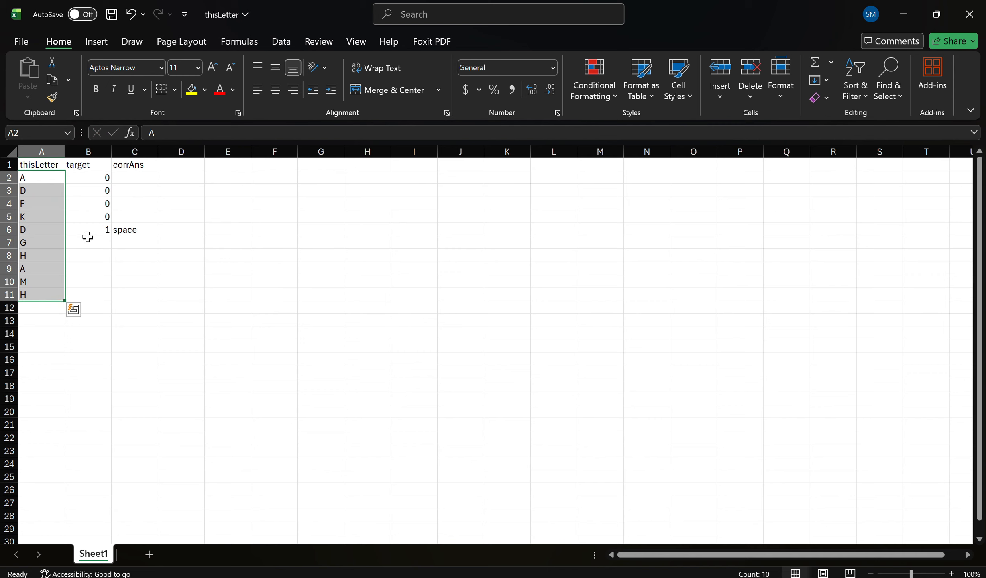
Fill target cells B7 to B11 with 0, 0, 0, 0 and 1, and enter space as the corrAns value in row 11.
click(97, 185)
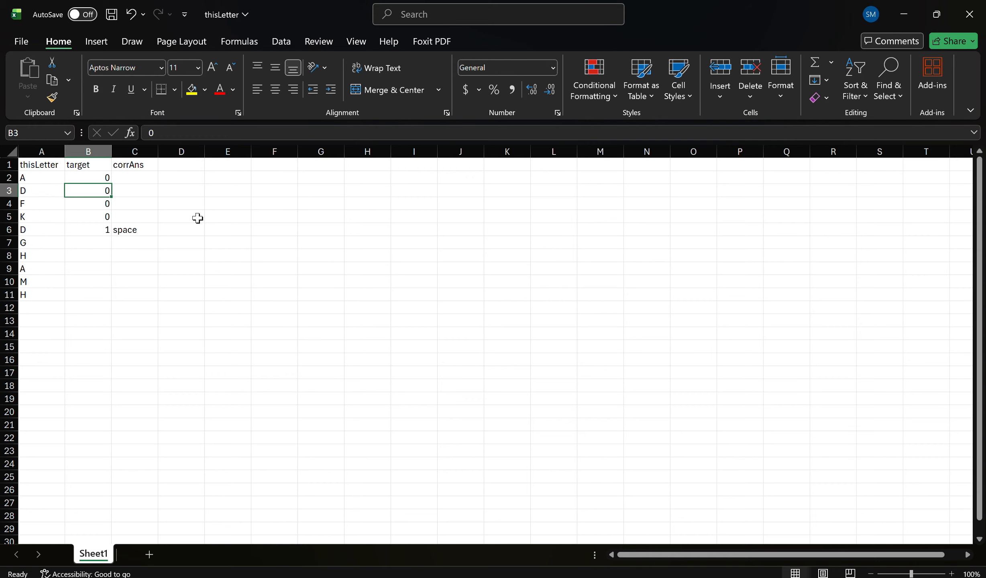
key(Down)
key(Down)
key(Down)
key(Down)
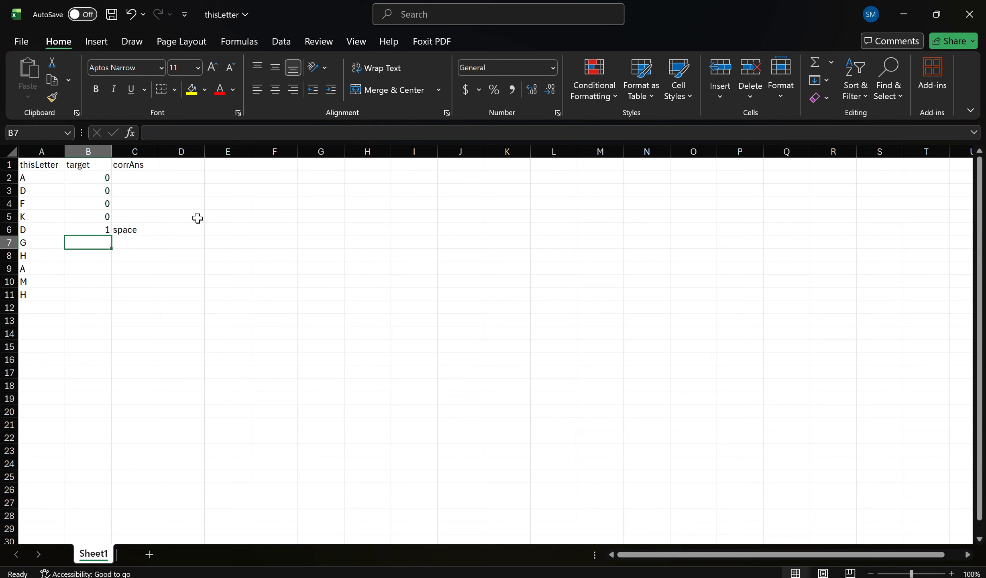
text(0)
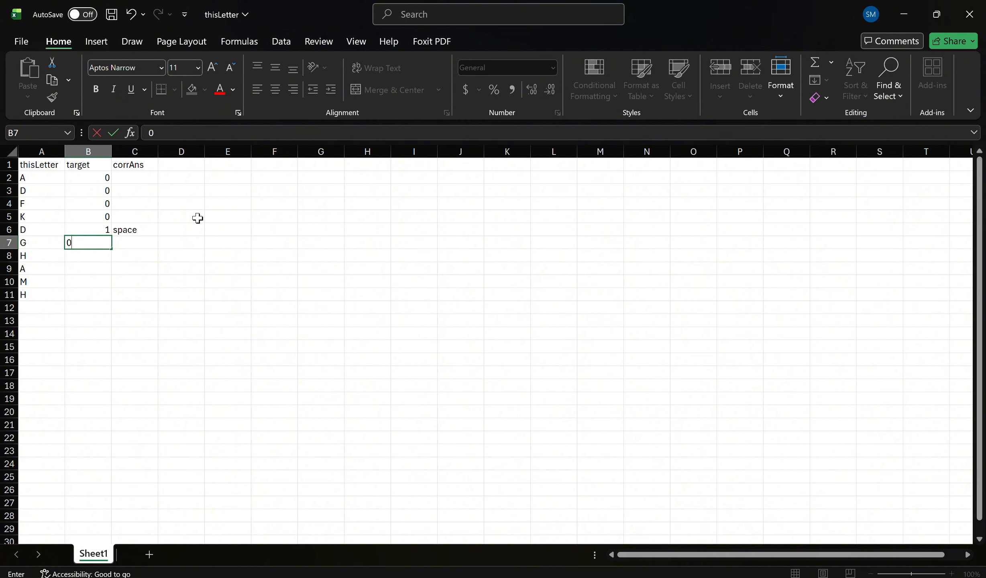
key(Return)
text(0)
key(Return)
text(0)
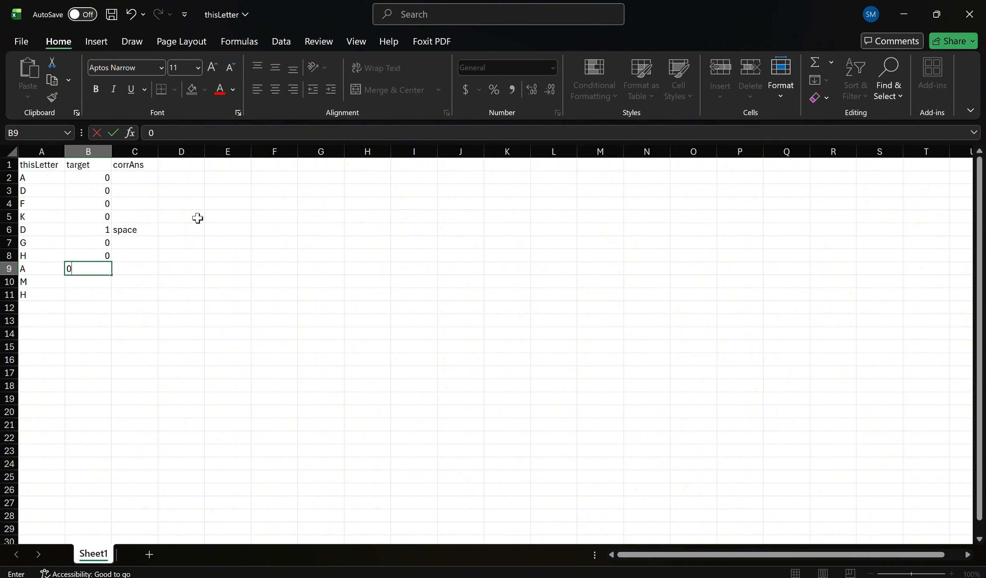
key(Return)
text(0)
key(Return)
text(1)
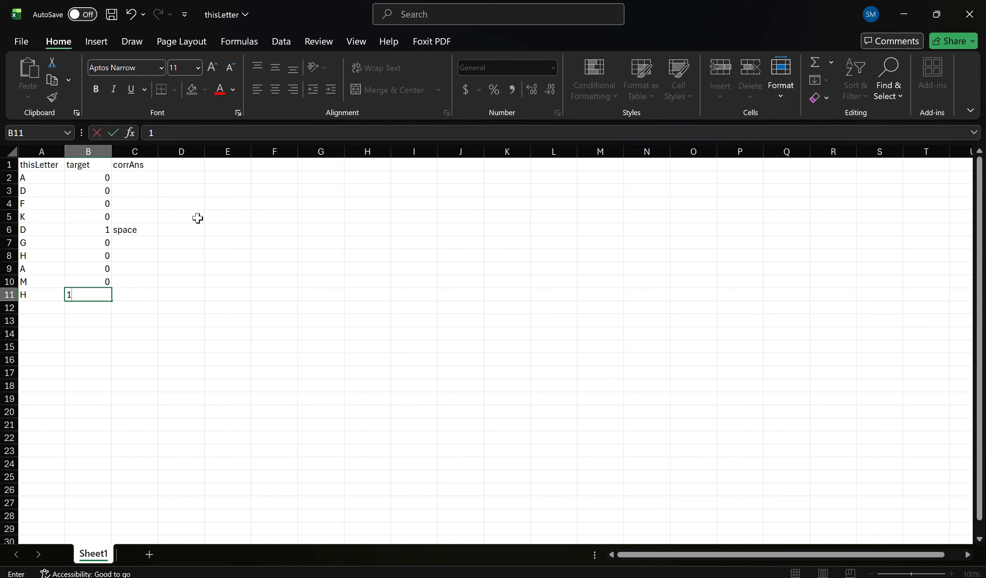
key(Tab)
text(space)
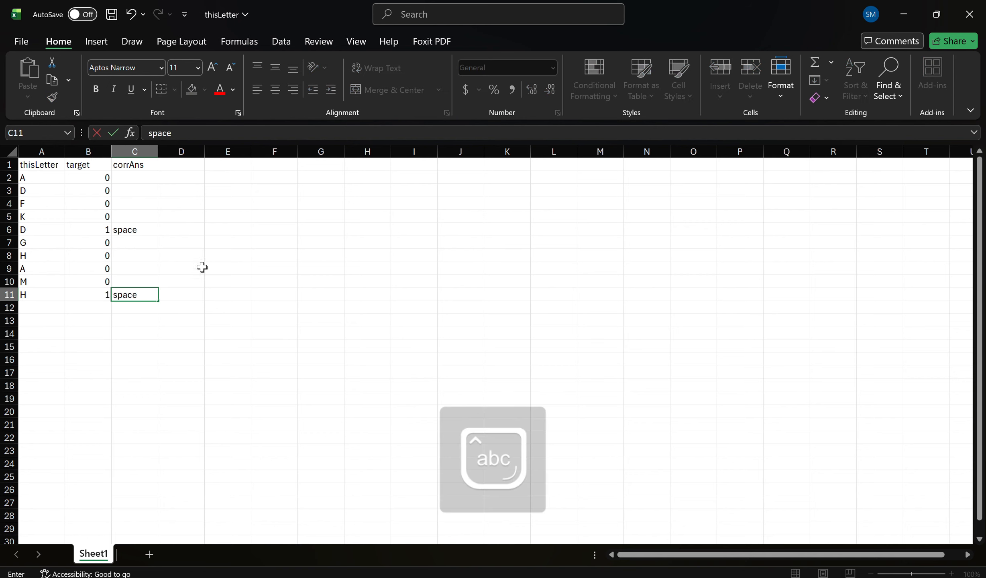
Add the bold note PROPORSI: 20% in cell D2 beside the conditions table.
click(174, 176)
key(Caps_Lock)
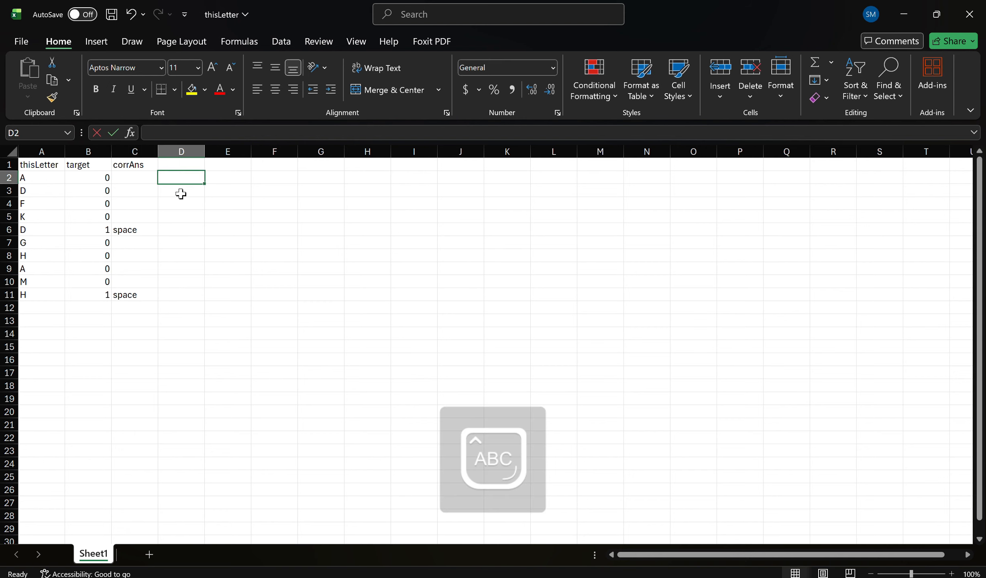
text(B)
key(BackSpace)
key(ctrl+b)
text(PRO)
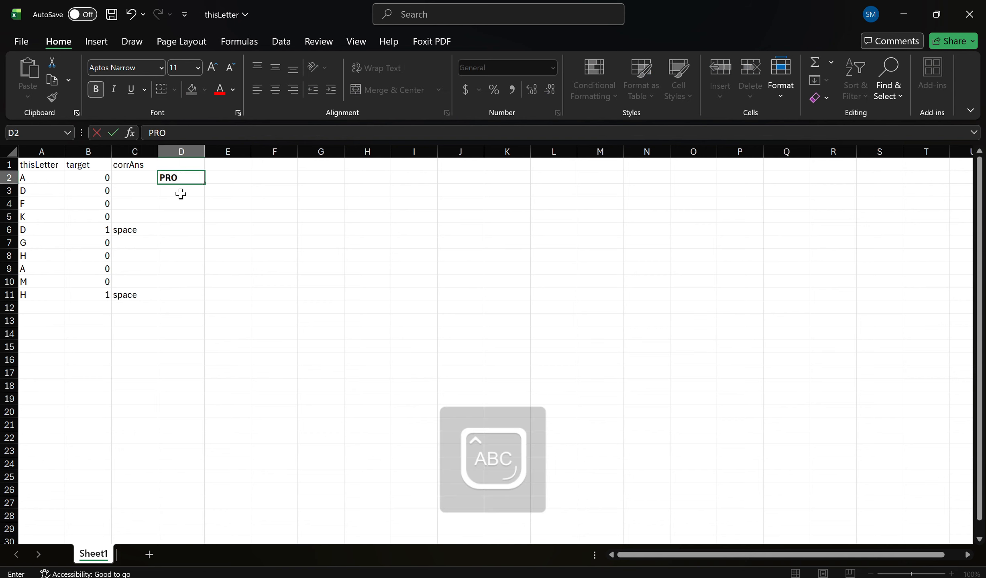
text(PORSI: 20%)
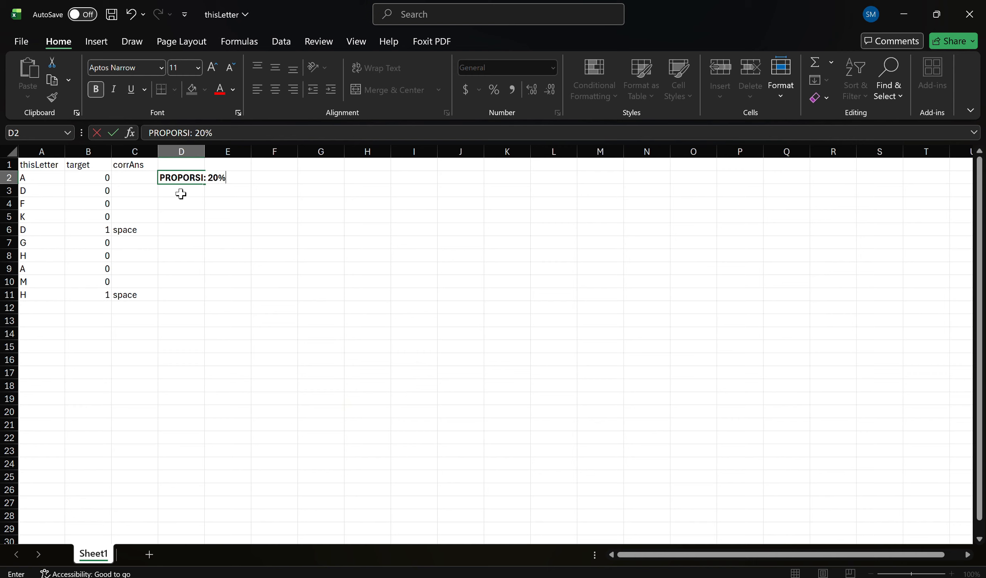
key(Caps_Lock)
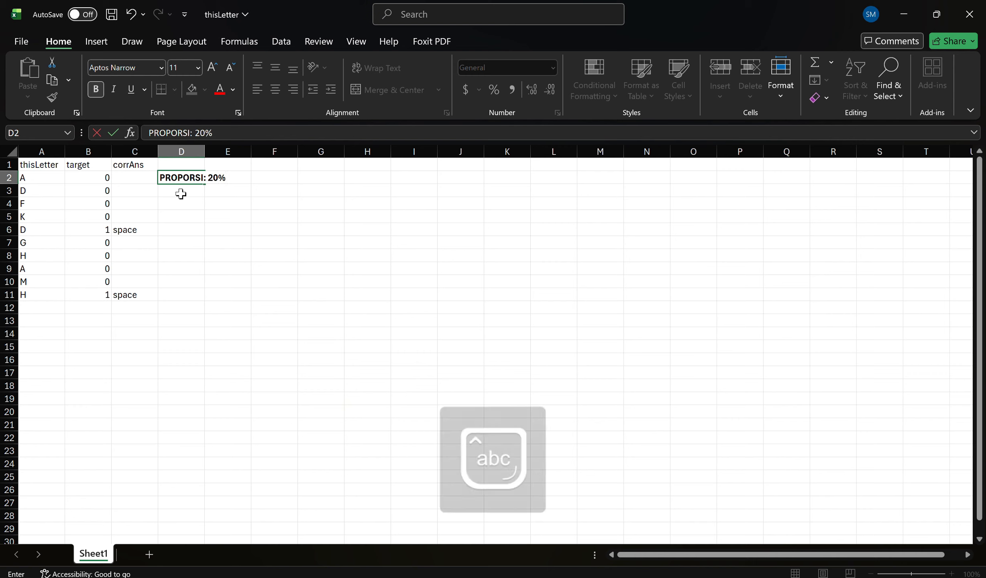
click(254, 179)
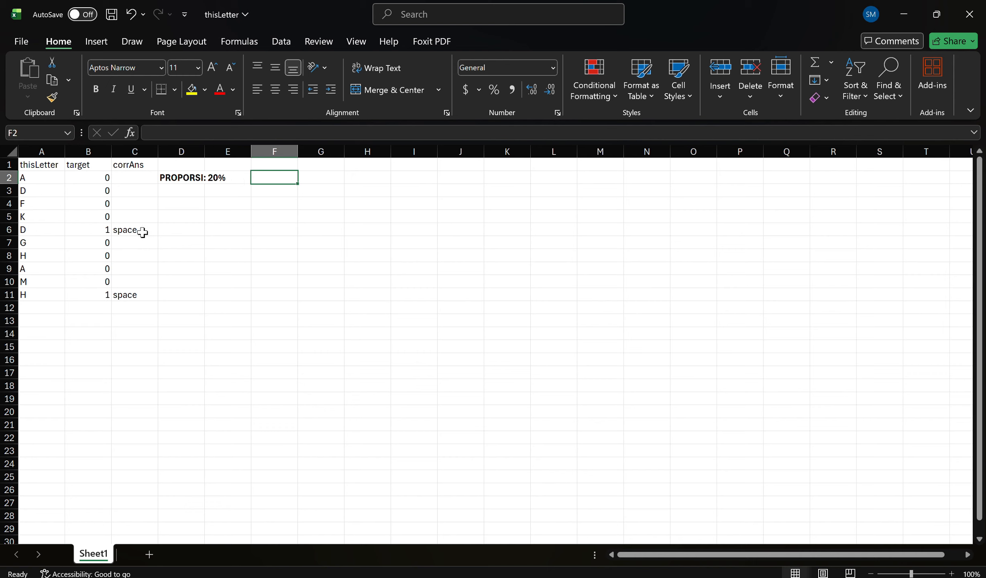
Examine the target letters in rows 6 and 11 and trace back from row 6 to its matching letter.
click(49, 227)
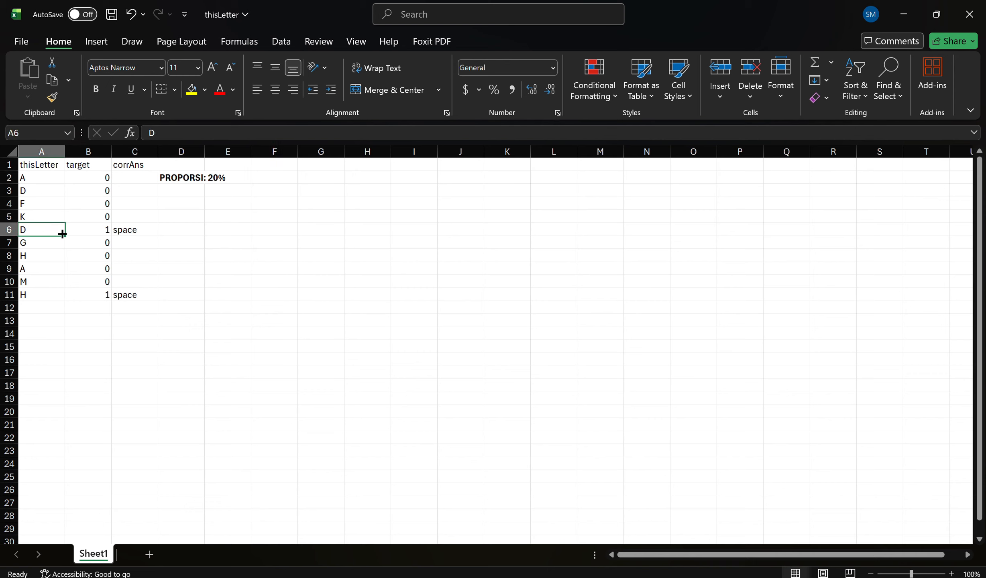
click(49, 298)
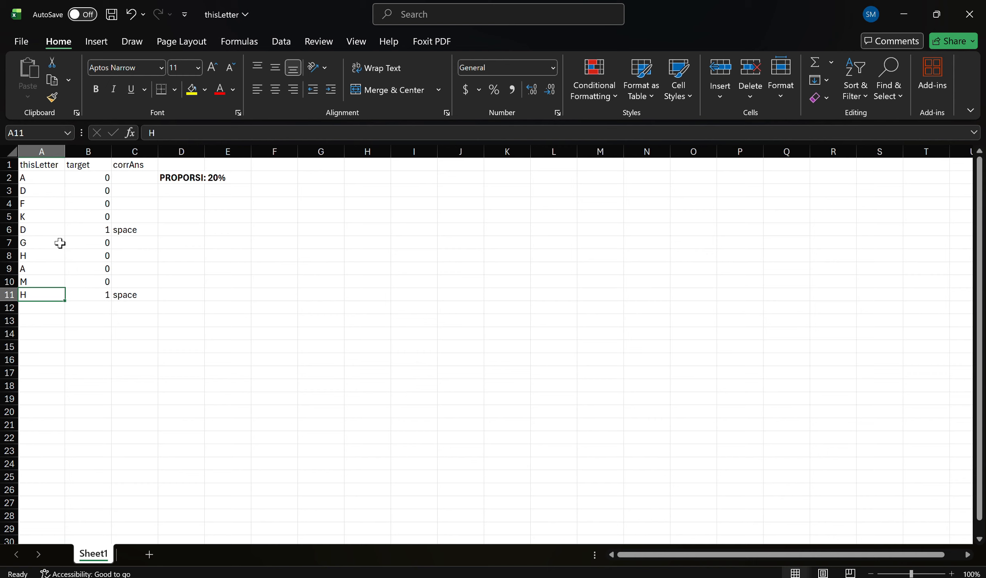
click(50, 232)
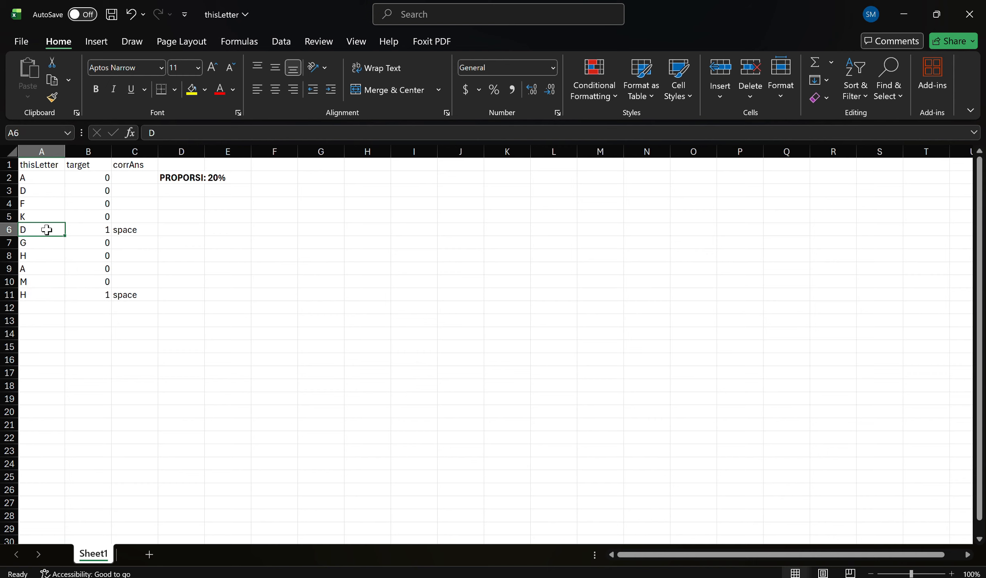
click(49, 216)
click(49, 203)
click(49, 192)
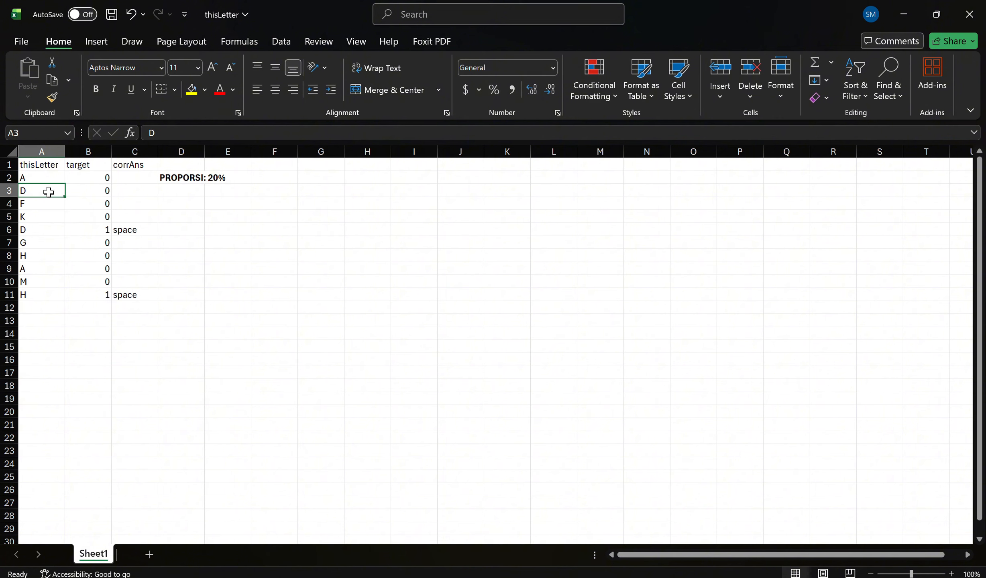
Examine the target letters, their space responses in rows 6 and 11, and the proportion note in D2.
drag(50, 208, 51, 212)
click(52, 208)
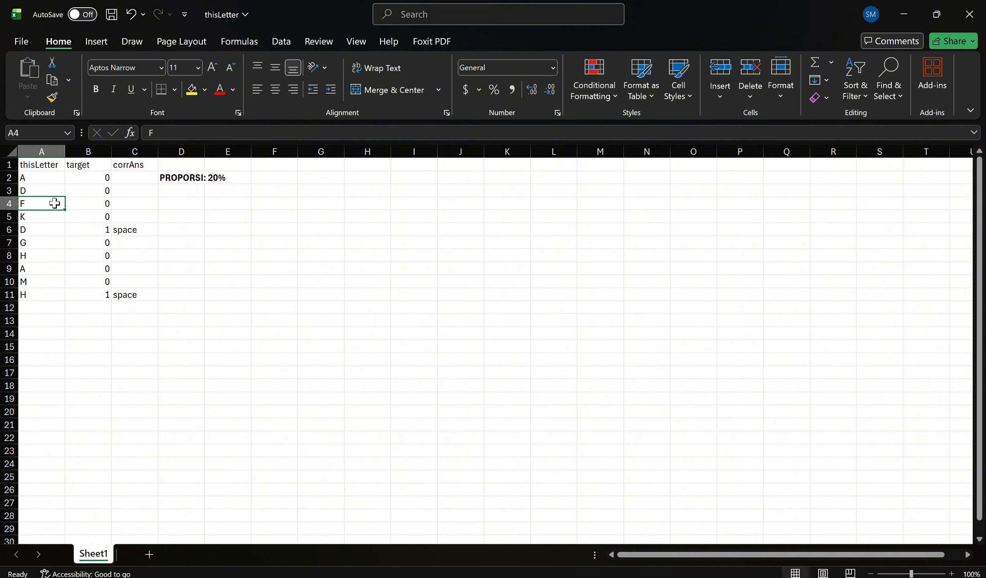
click(46, 296)
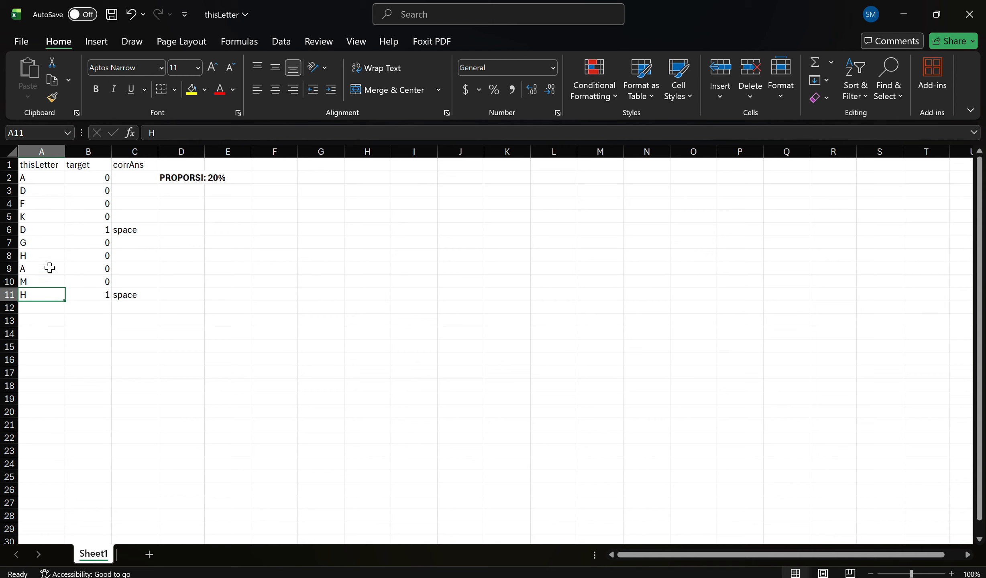
click(146, 233)
click(154, 299)
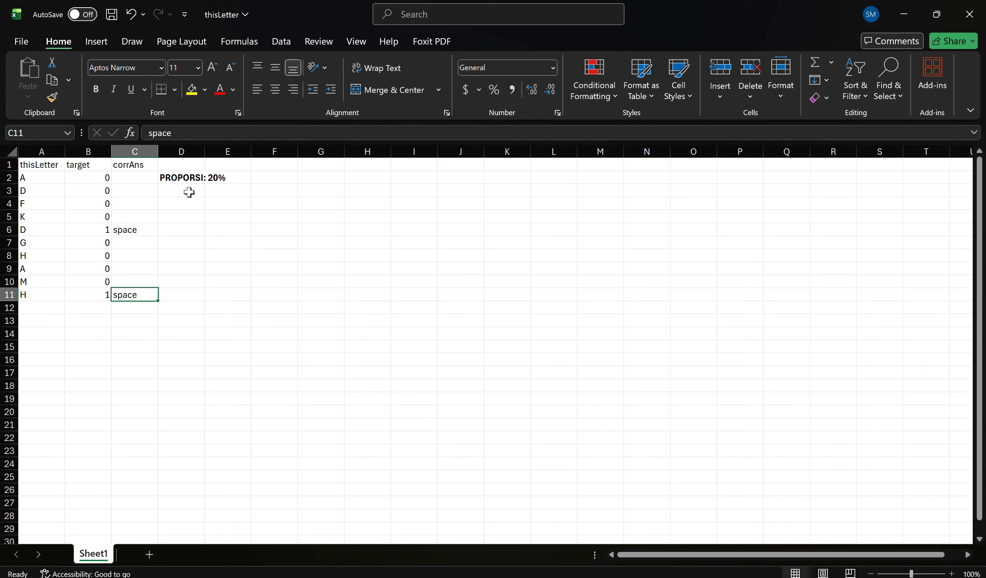
click(226, 182)
click(172, 177)
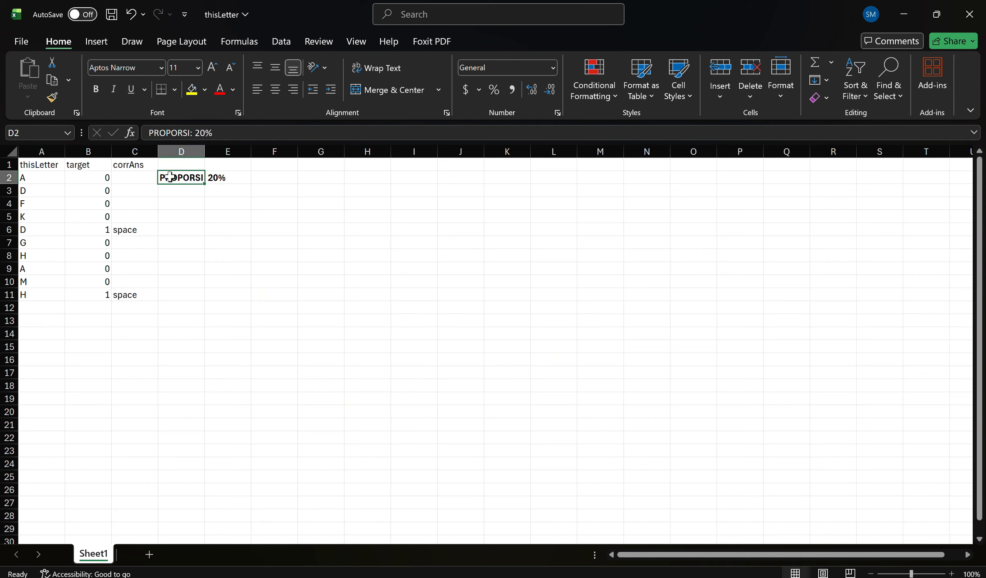
key(Right)
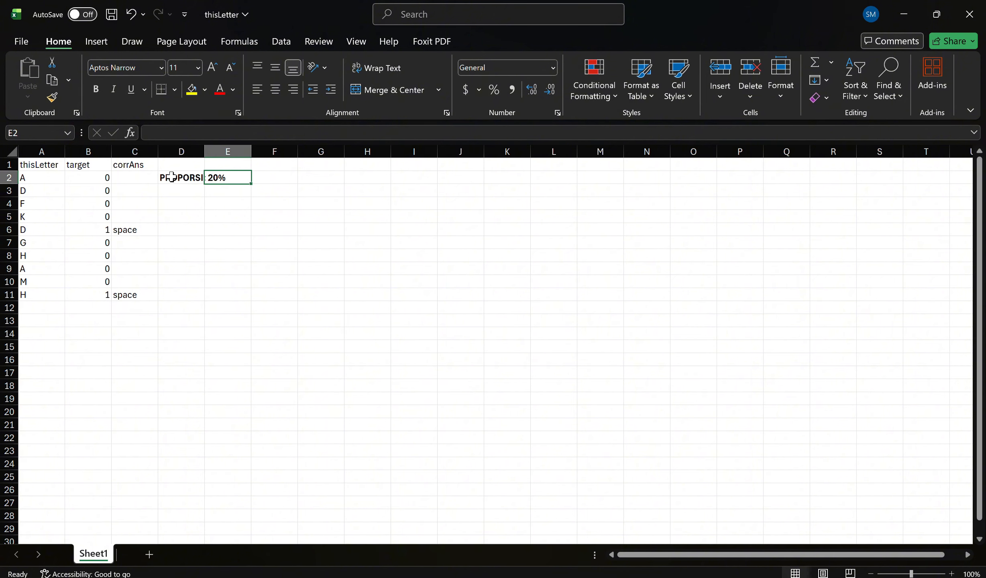
key(Right)
key(Right)
Remove the percentage from the PROPORSI note in cell D2.
click(172, 177)
double_click(172, 177)
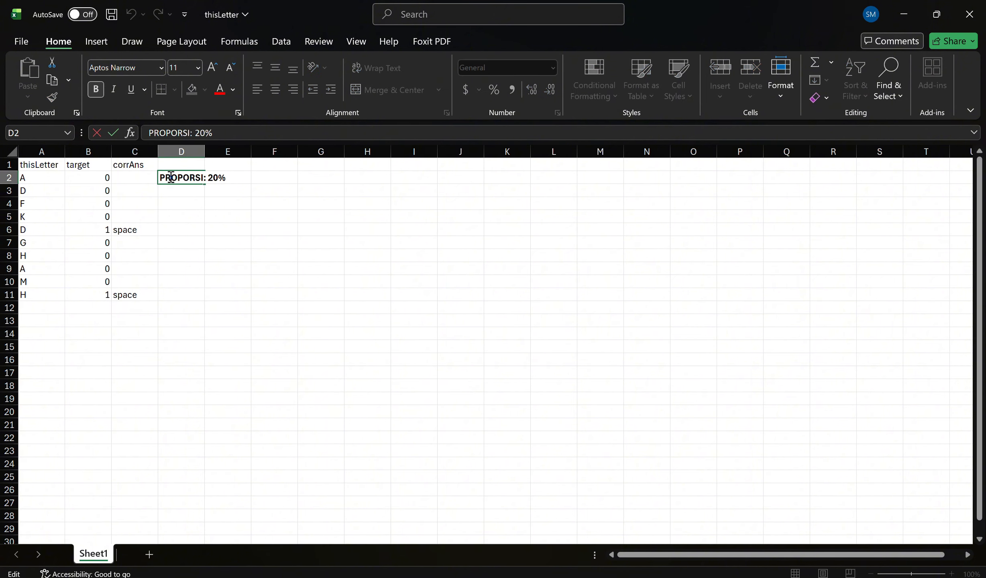
key(BackSpace)
key(BackSpace)
key(BackSpace)
key(BackSpace)
Change the thisLetter values in cells A5 and A6 to A and G.
click(46, 182)
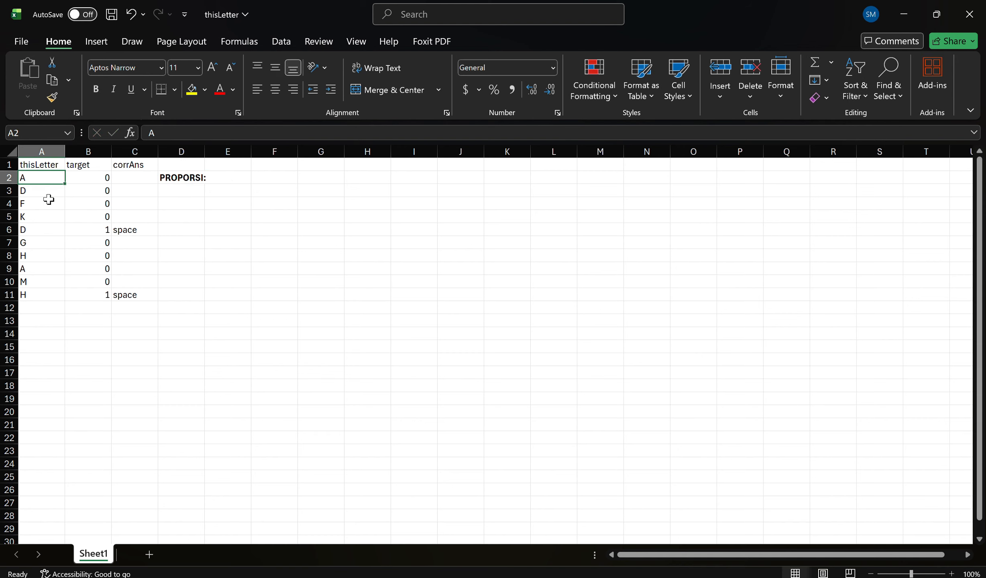
click(40, 191)
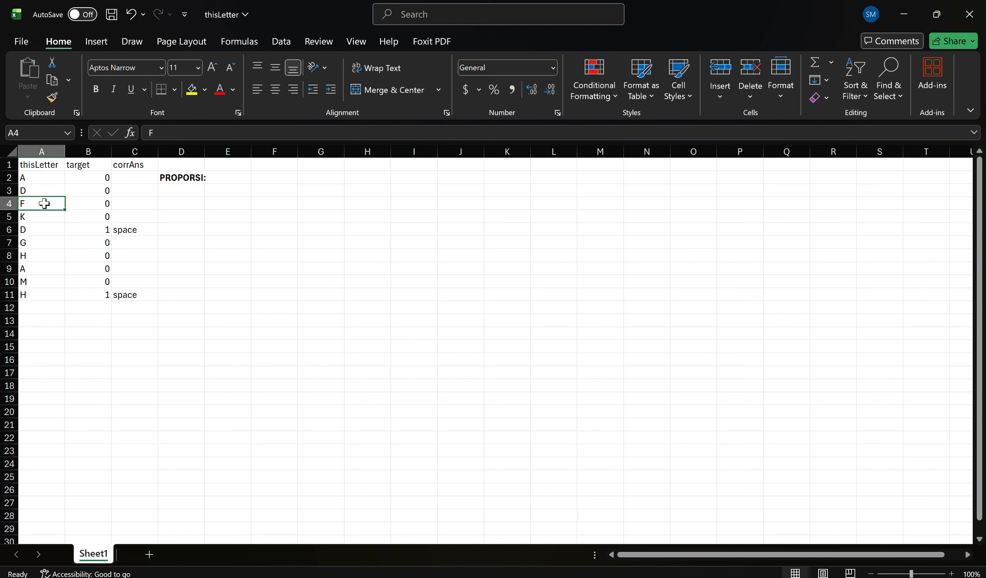
click(59, 216)
key(Caps_Lock)
text(A)
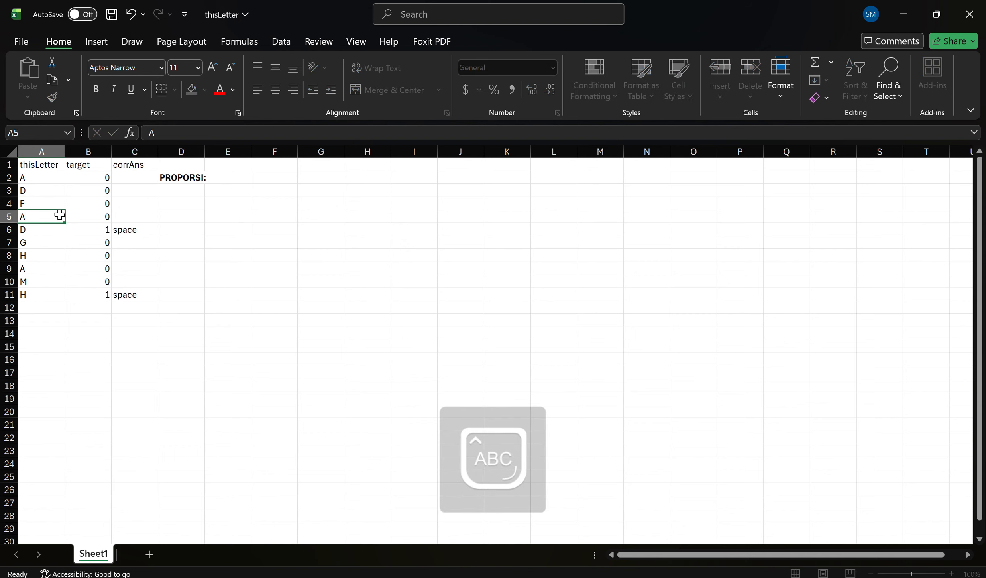
key(Return)
key(BackSpace)
key(Return)
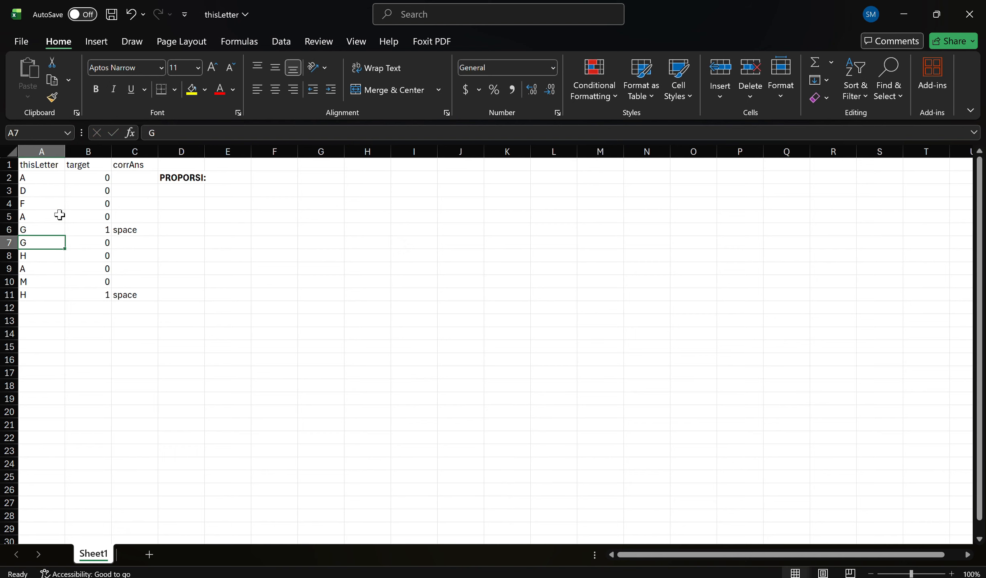
Change the thisLetter values in cell A7 to F and in cell A9 to C.
text(F)
key(Return)
key(Return)
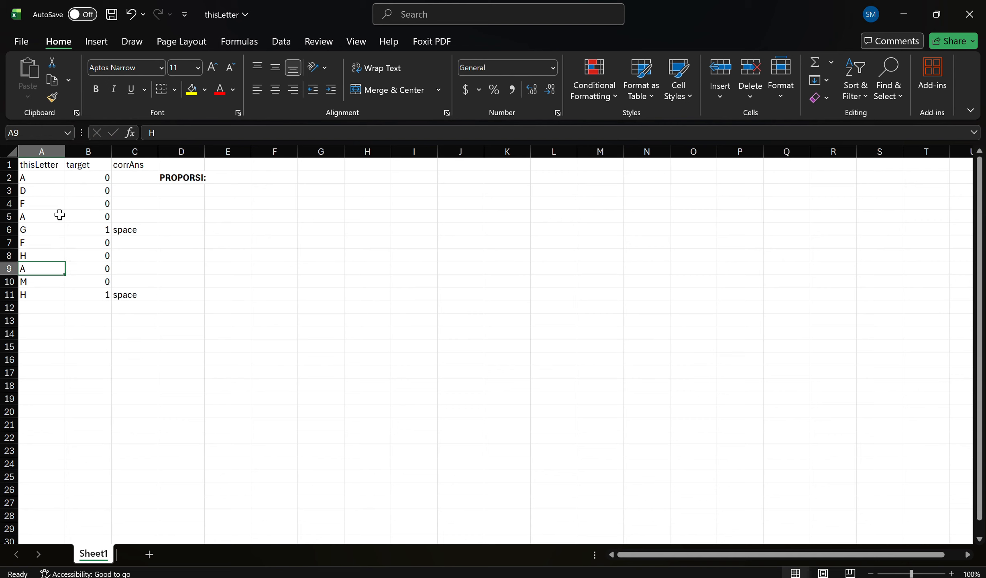
text(C)
key(Return)
key(Return)
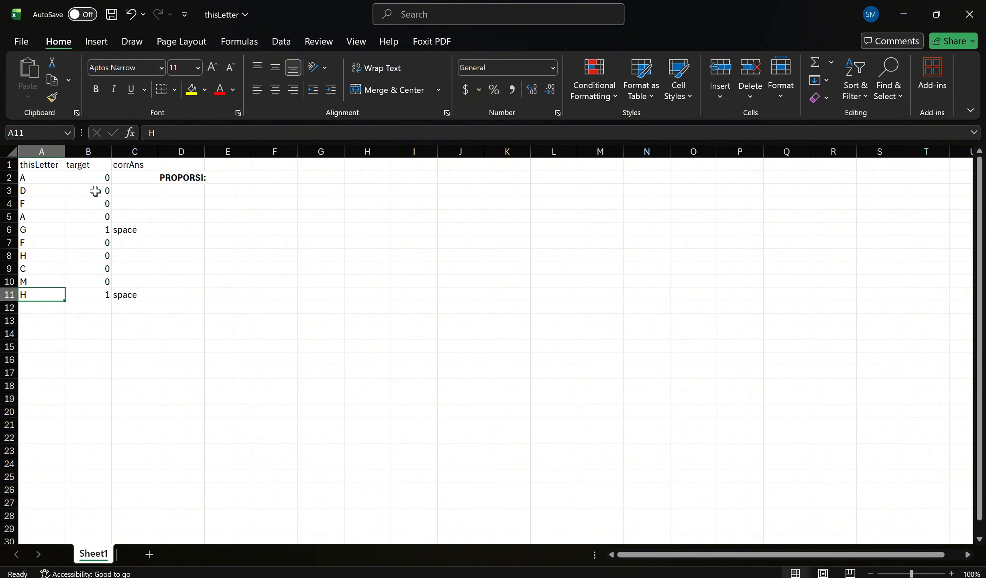
Mark row 5 as a target with 1 in B5 and space as its corrAns value in C5.
click(105, 201)
double_click(105, 216)
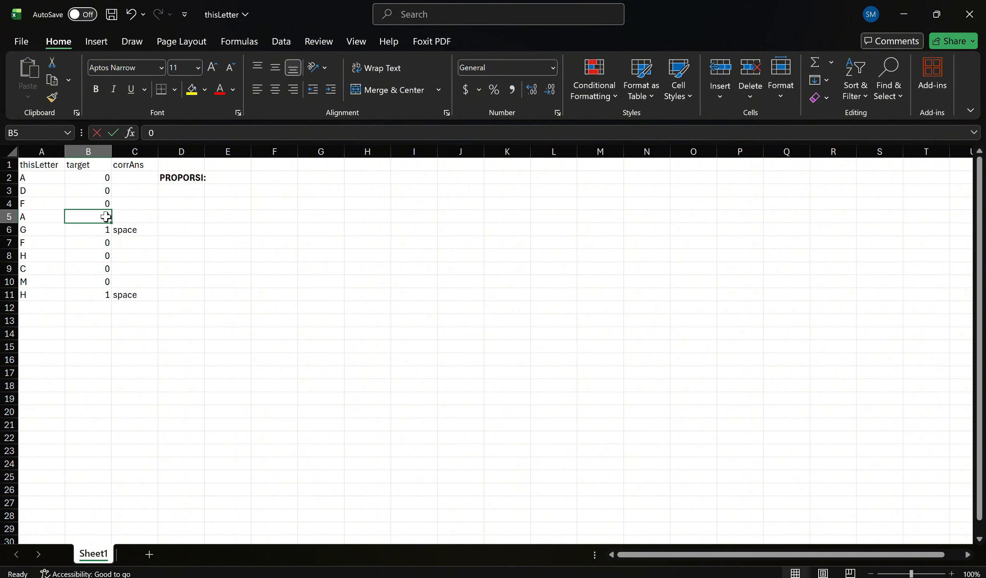
key(Tab)
key(Caps_Lock)
text(space)
key(Return)
Clear the corrAns value in C6 and set the target value in B6 to 0.
key(BackSpace)
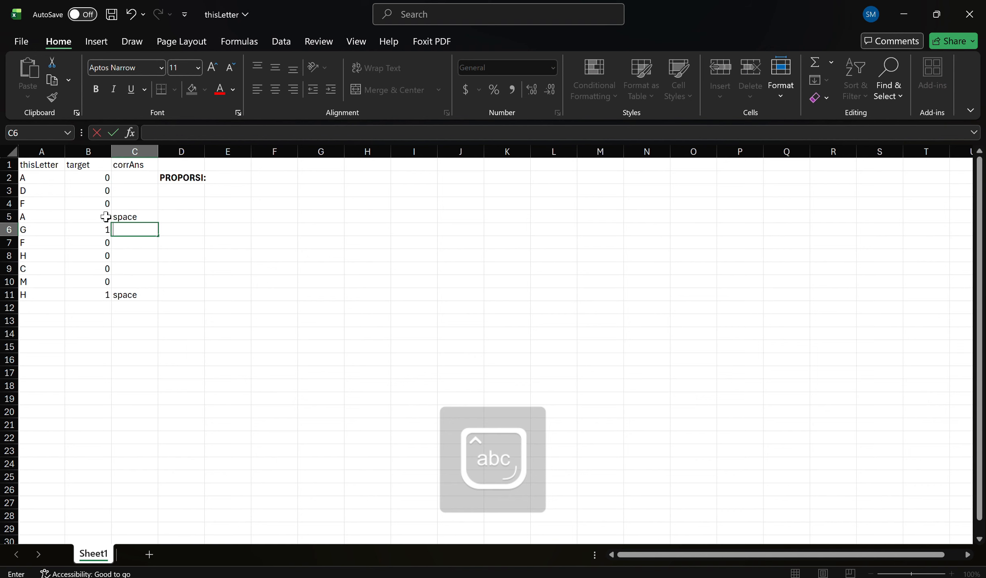
key(Left)
text(0)
key(Return)
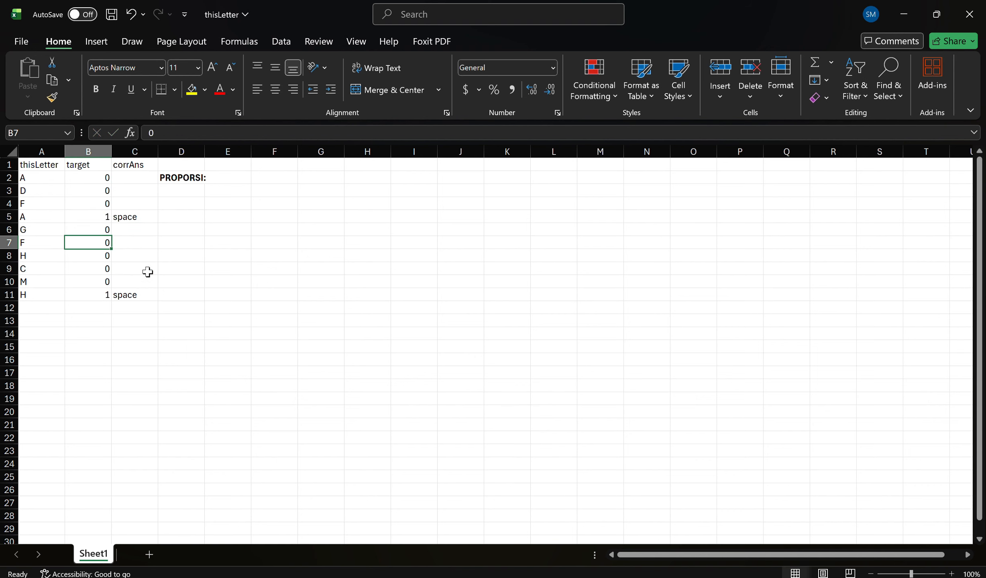
Mark row 7 as a target with 1 in B7 and space as its corrAns value in C7.
text(1)
key(Tab)
text(space)
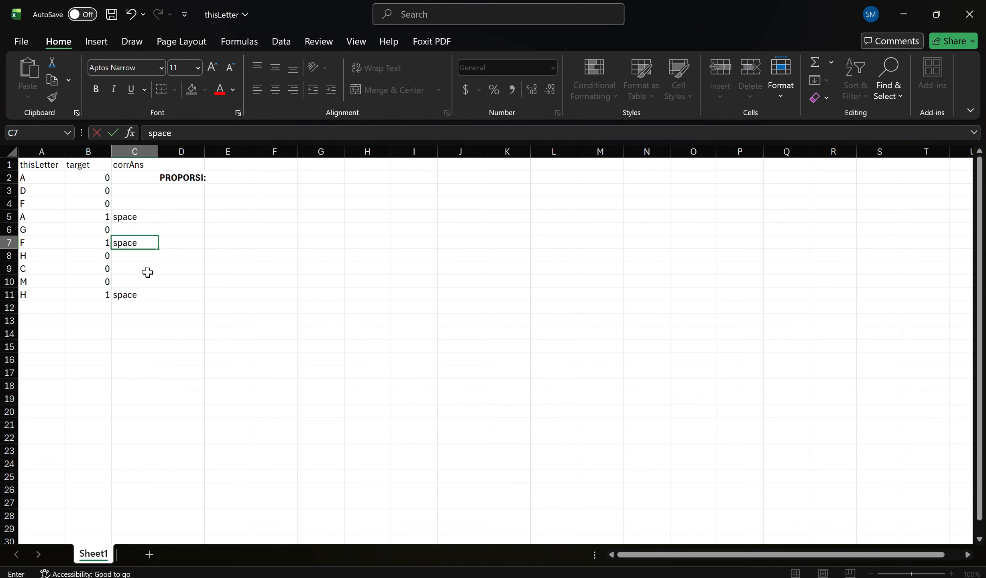
key(Return)
Complete the note in cell D2 so that it reads PROPORSI: 30%.
key(Down)
key(Down)
key(Down)
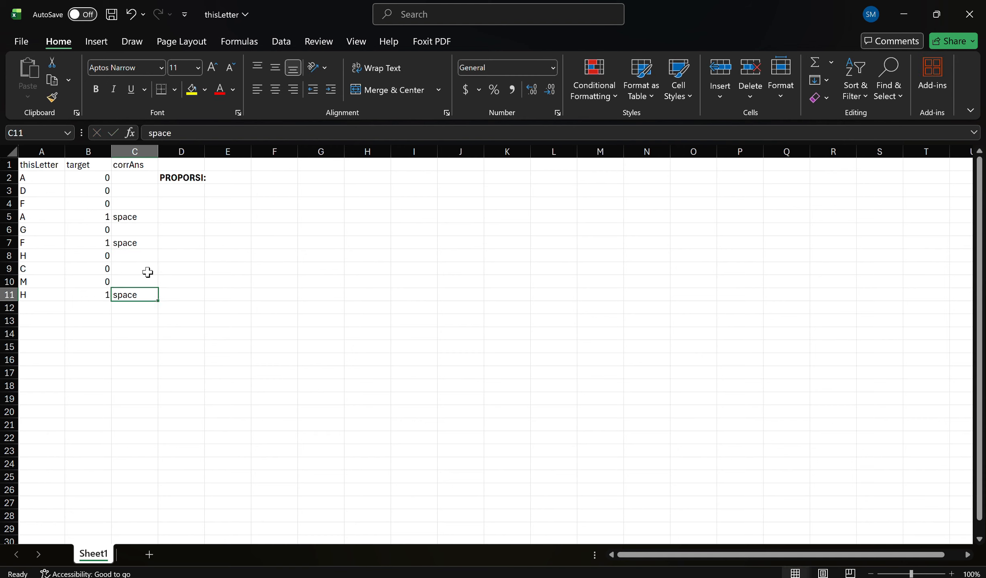
double_click(178, 178)
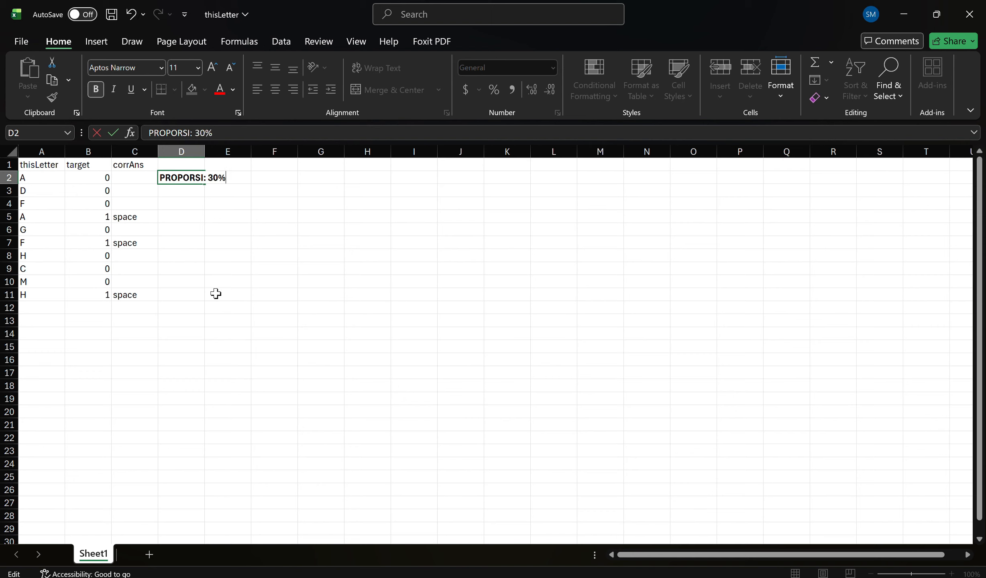
click(197, 297)
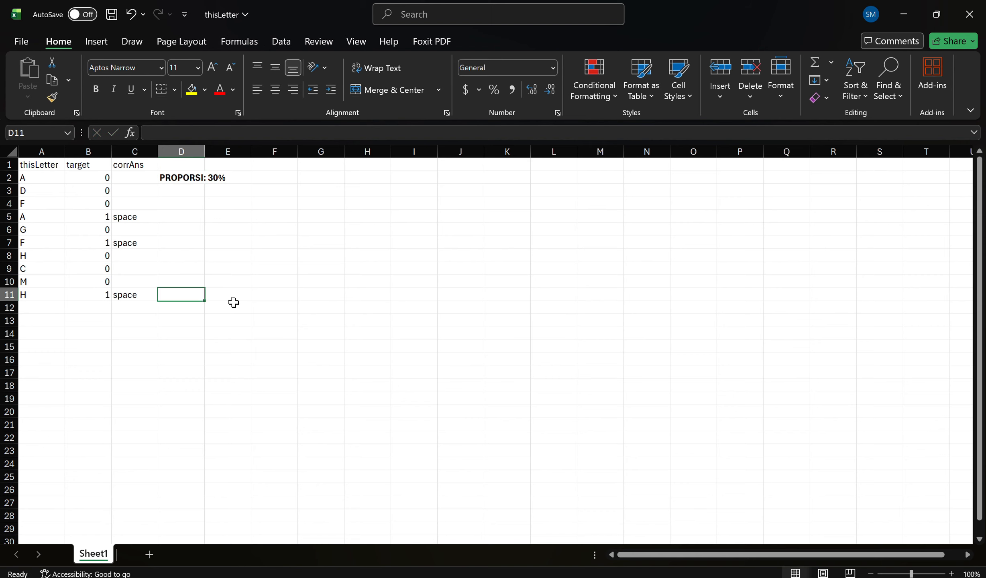
Examine the target rows 5, 7 and 11, comparing their space responses and letters with the preceding sequence.
click(148, 218)
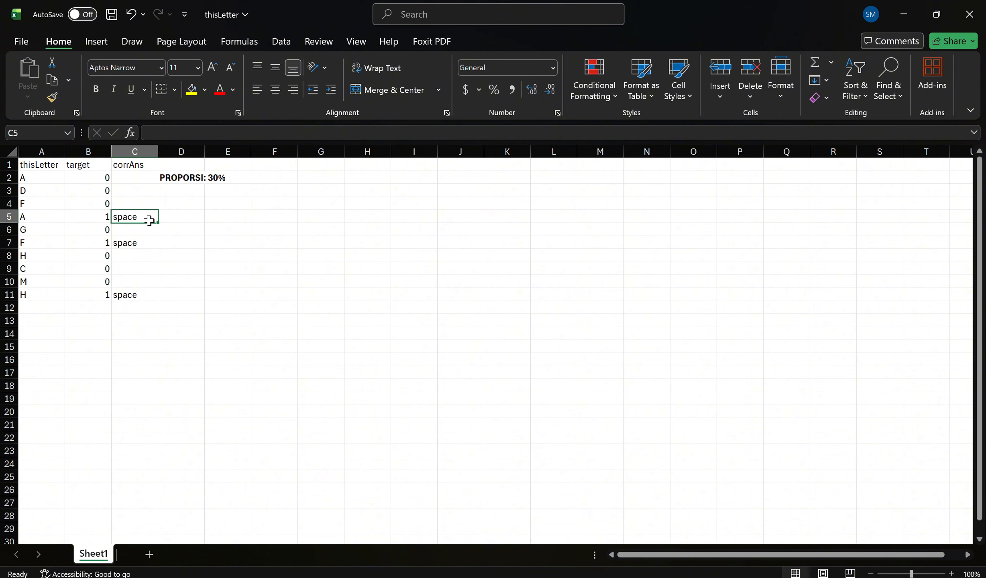
click(146, 243)
click(151, 299)
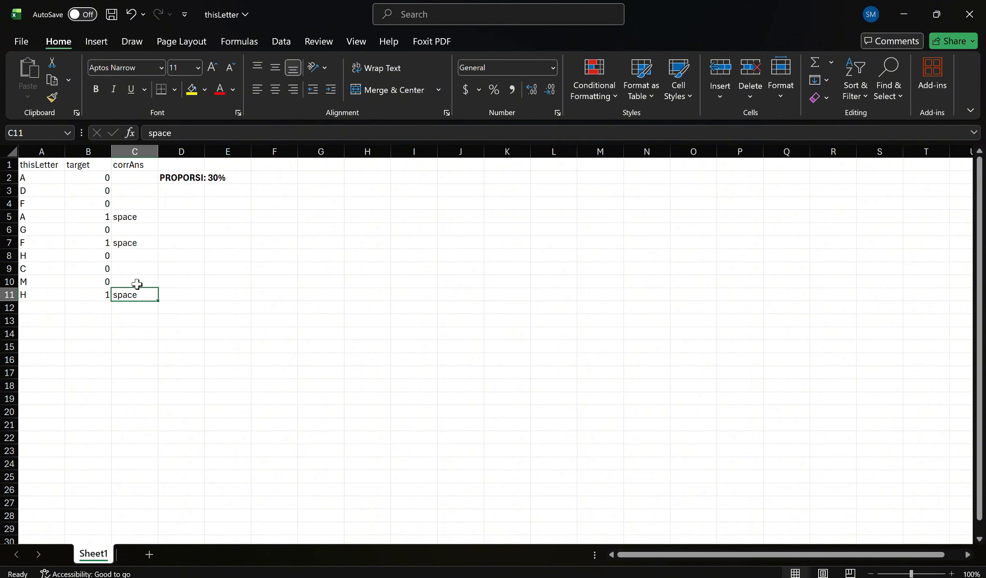
click(45, 218)
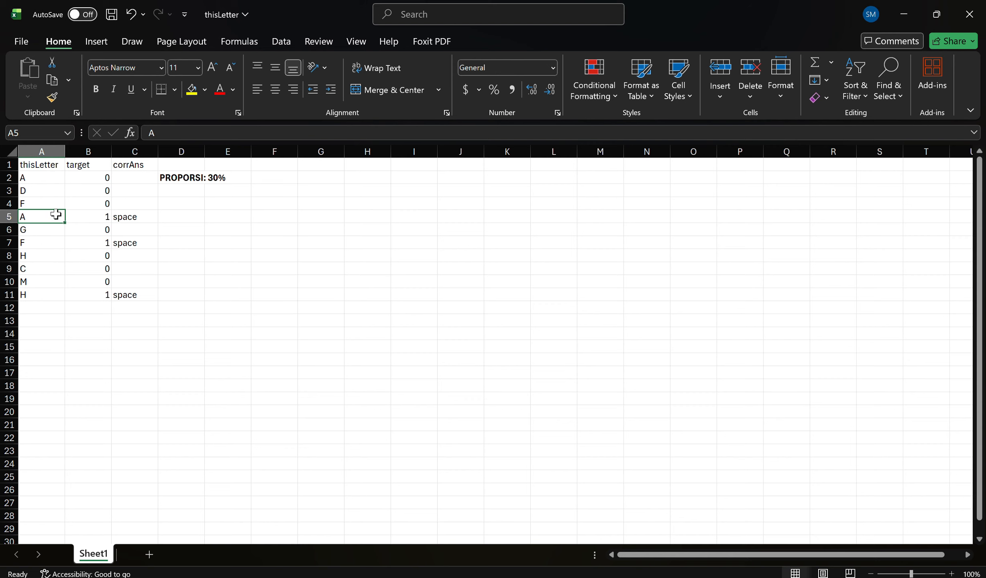
click(55, 241)
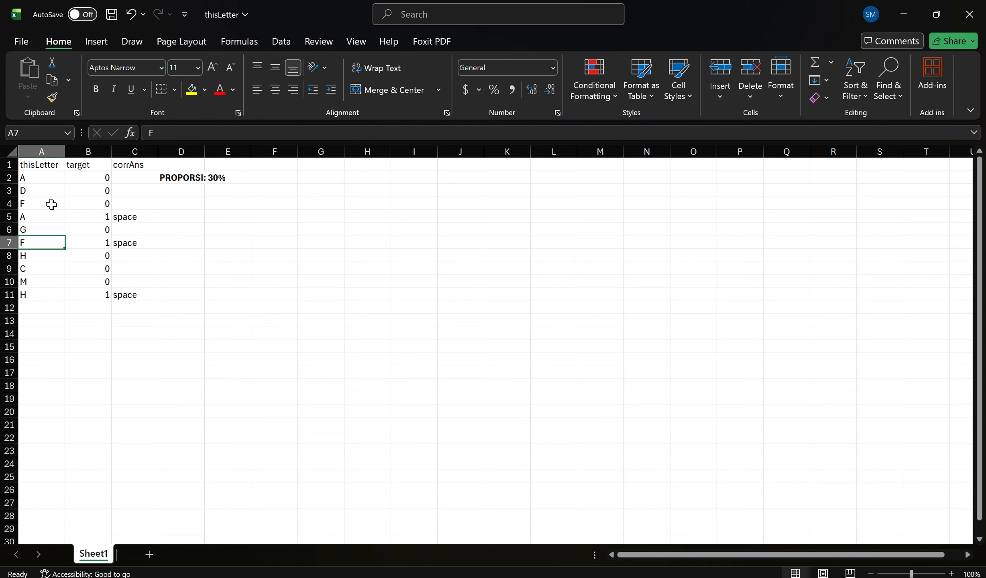
click(50, 292)
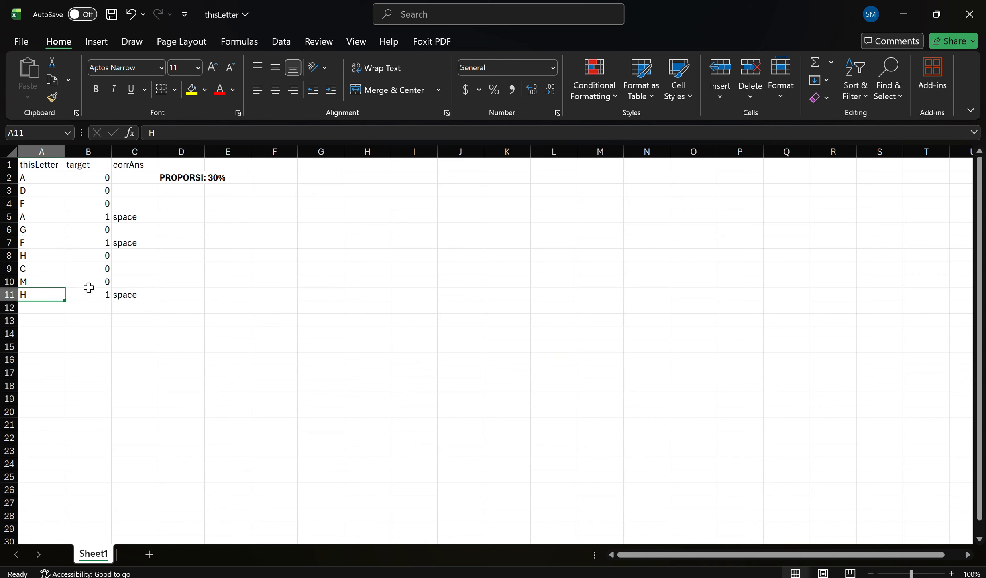
click(192, 300)
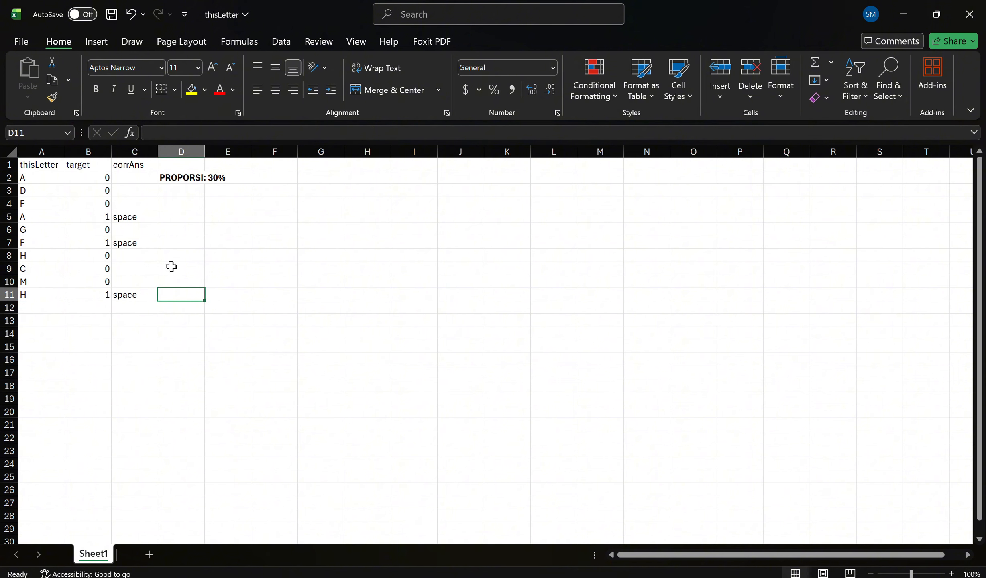
Delete the PROPORSI note from cell D2 and save the thisLetter workbook.
double_click(193, 178)
triple_click(193, 178)
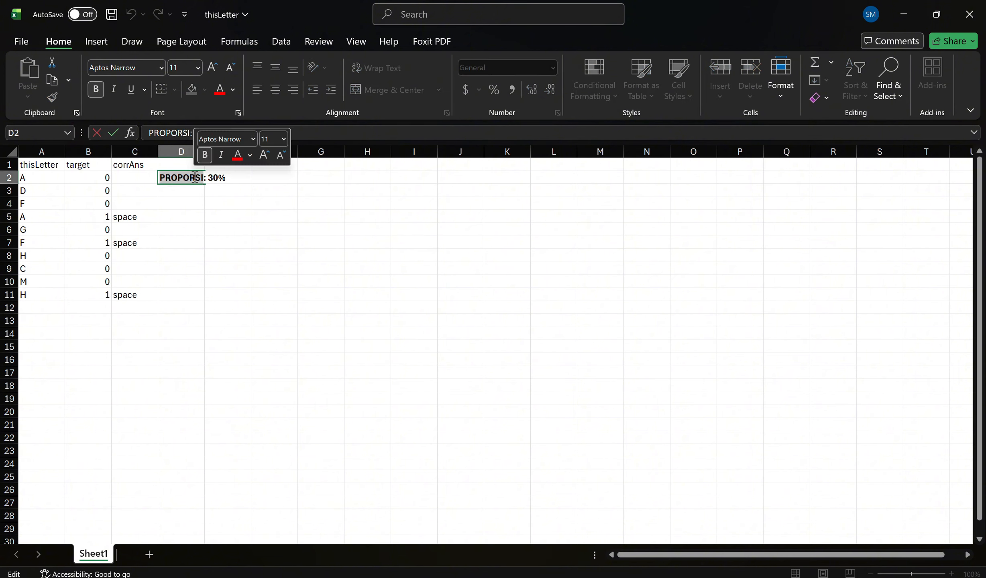
key(BackSpace)
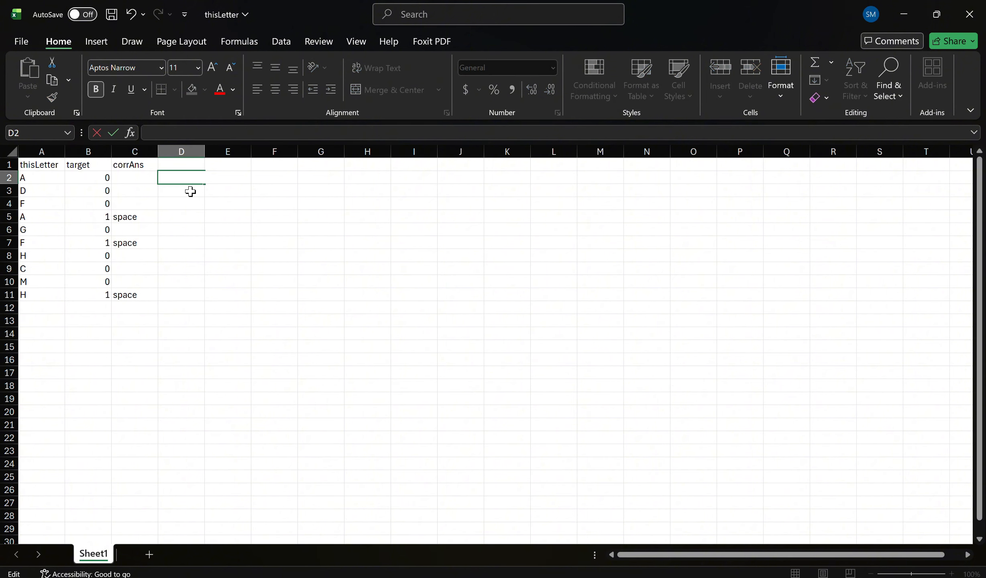
click(180, 163)
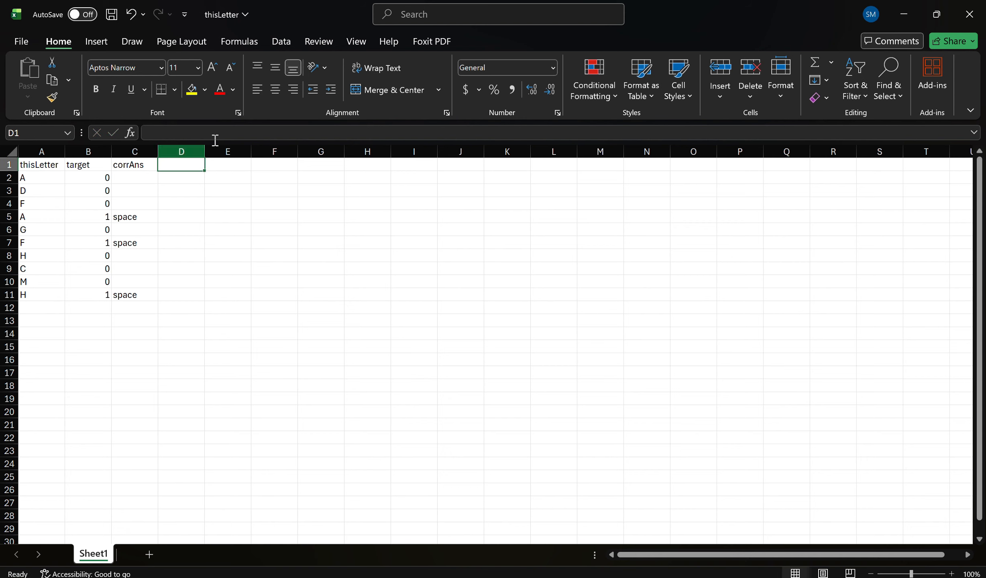
click(115, 16)
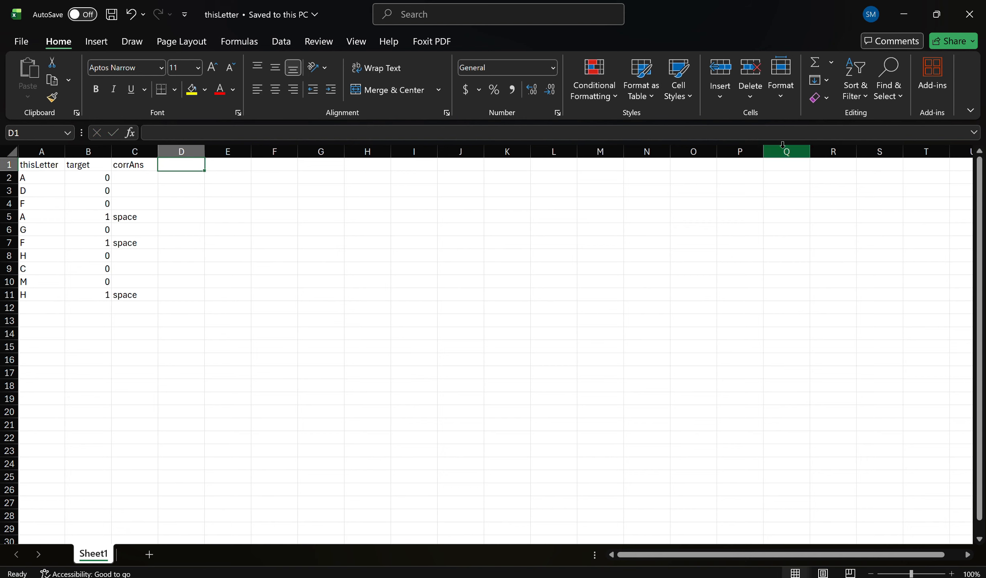
Switch to PsychoPy Builder and reload the thisLetter spreadsheet as the conditions file of the trials loop.
click(904, 15)
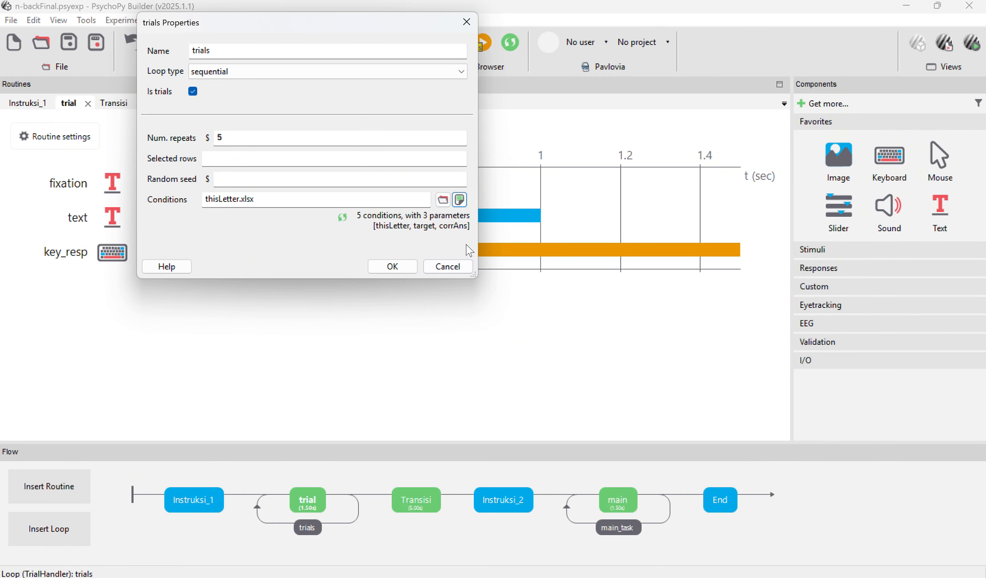
click(443, 200)
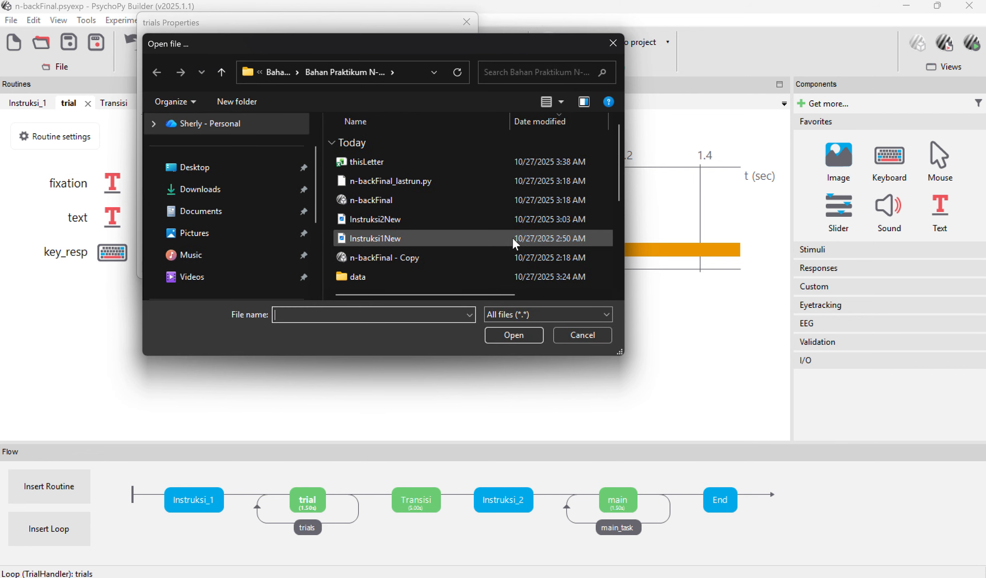
double_click(426, 161)
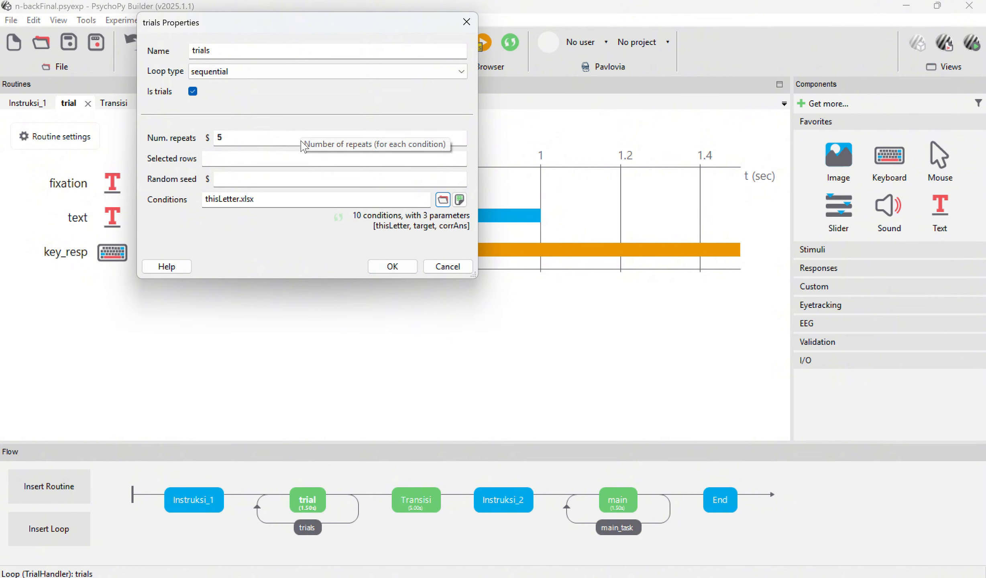
Set the number of repeats of the trials loop to 8 and apply the loop properties.
click(300, 134)
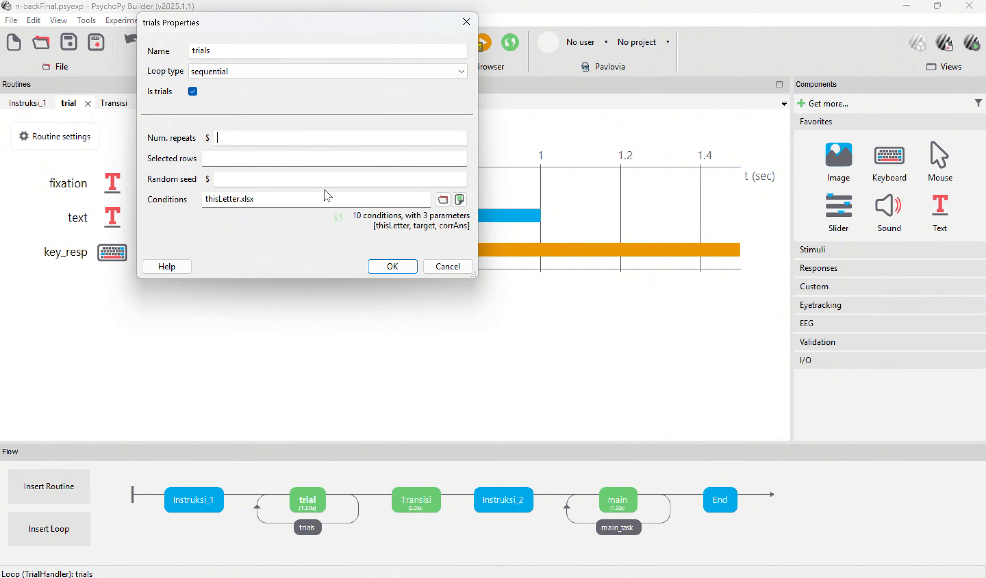
text(8)
click(297, 137)
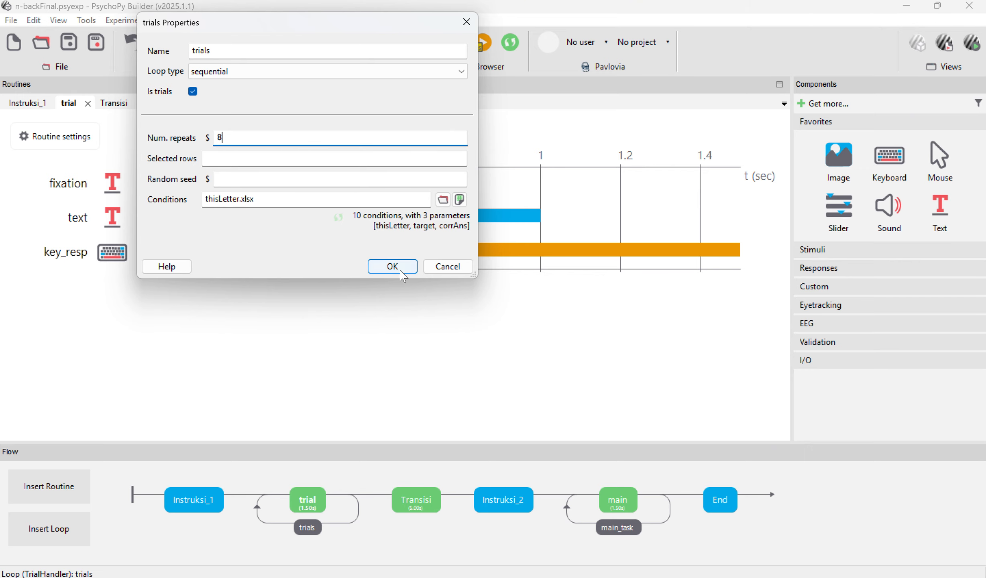
click(400, 267)
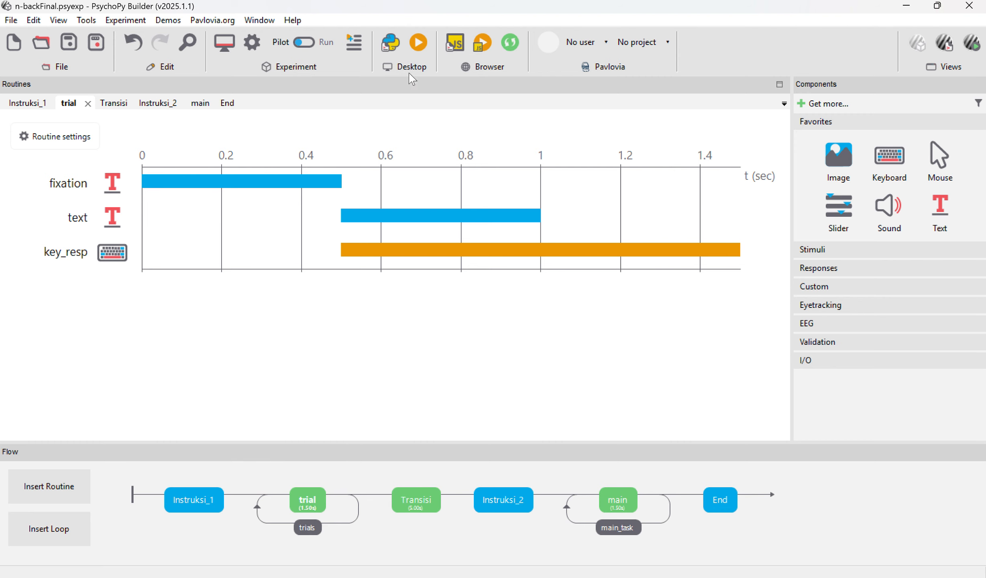
Launch the n-back experiment on the desktop in pilot mode and enter the participant's name in the partisipan field.
click(427, 44)
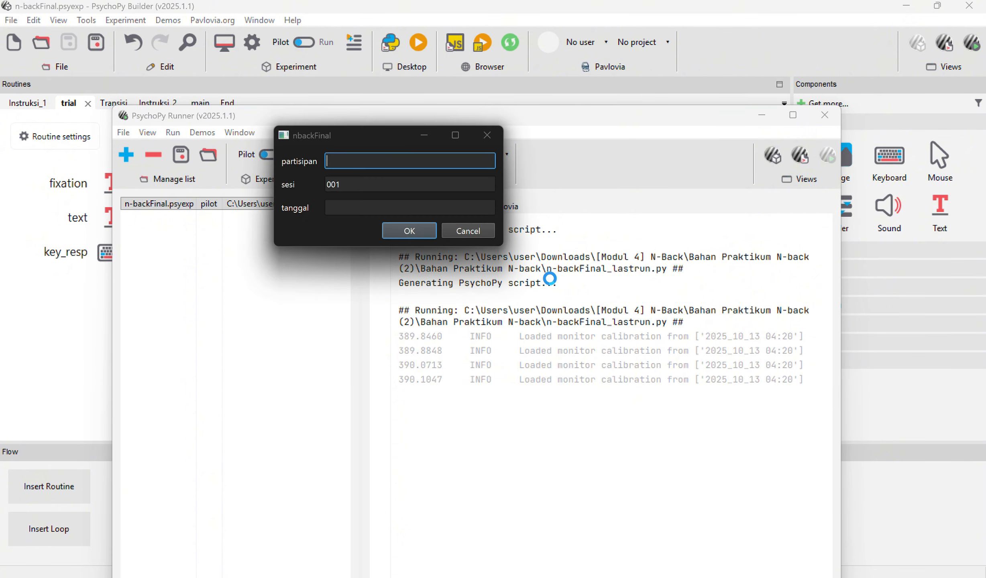
key(Caps_Lock)
key(Caps_Lock)
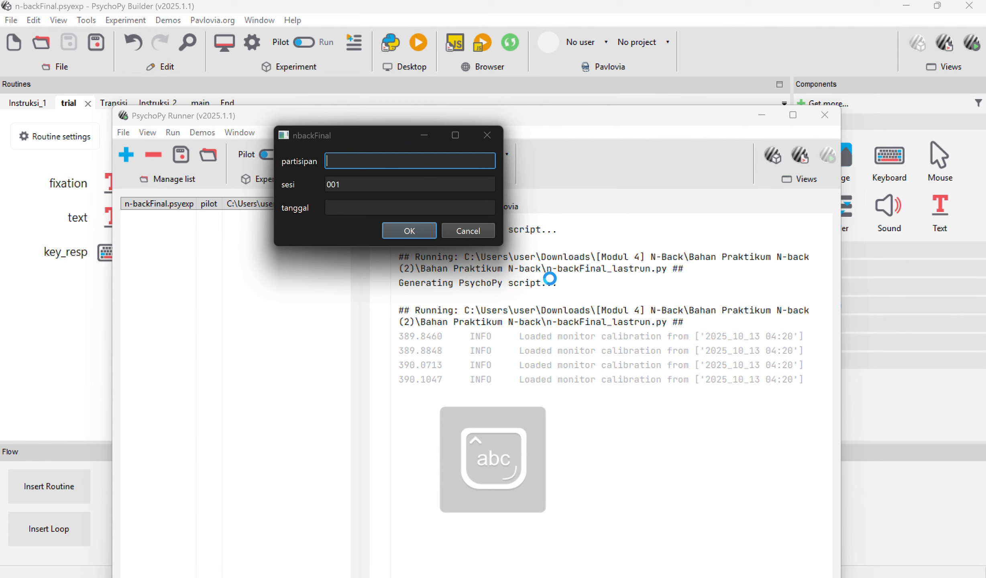
key(Caps_Lock)
click(455, 154)
text(S)
key(Caps_Lock)
text(herly)
Set the session date (tanggal) to 27 Oktober 2025.
click(473, 208)
text(26)
key(Caps_Lock)
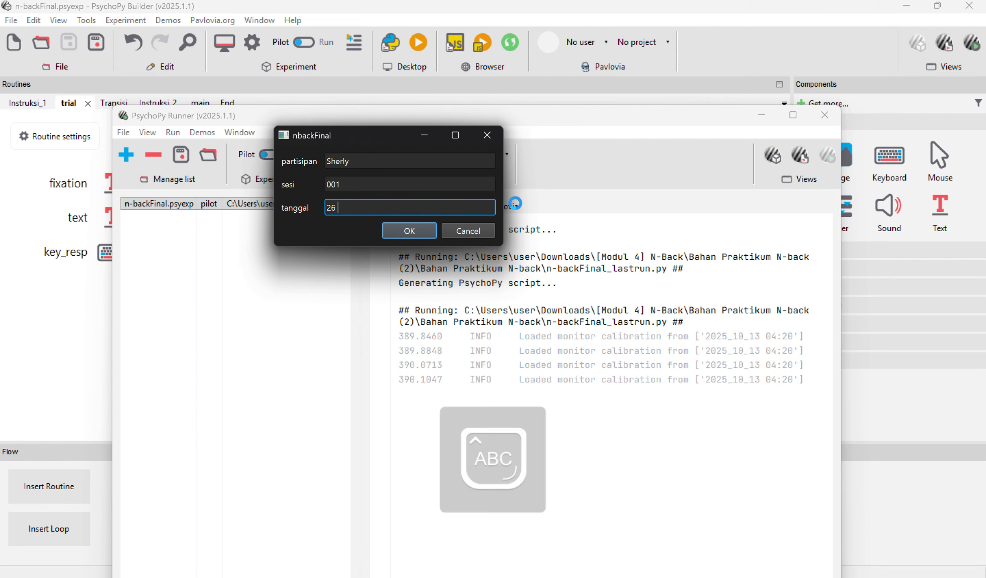
text(O)
key(Caps_Lock)
key(BackSpace)
key(BackSpace)
key(BackSpace)
key(BackSpace)
key(BackSpace)
key(BackSpace)
text(7 Oktober 2025)
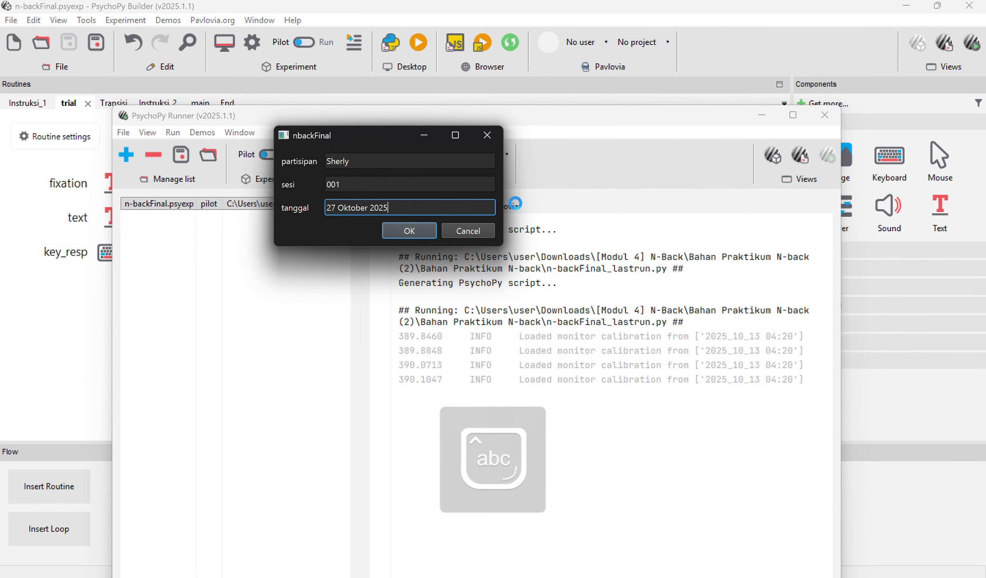
Start the pilot session with the entered details, continue past the instructions and respond during the letter trials.
click(413, 230)
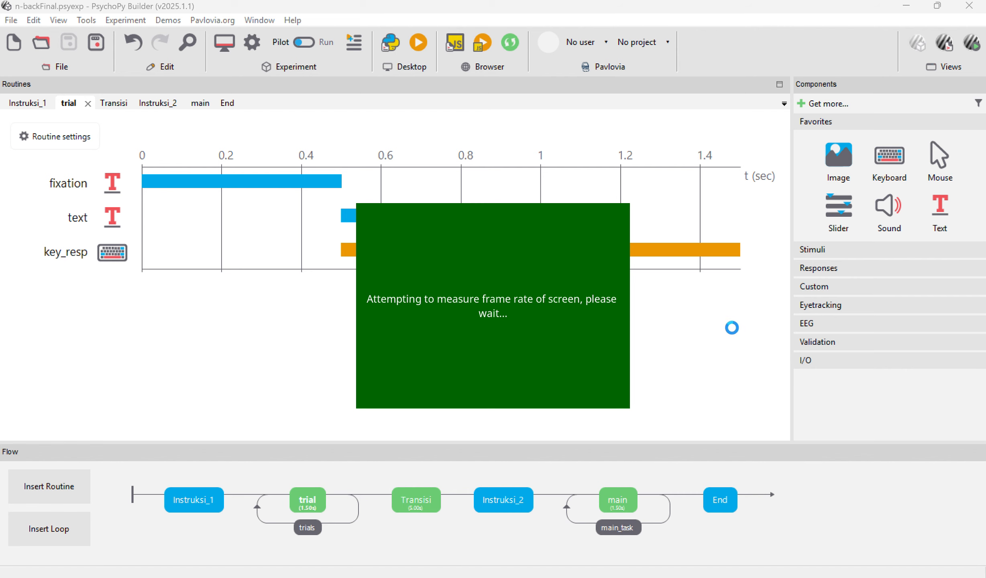
key(space)
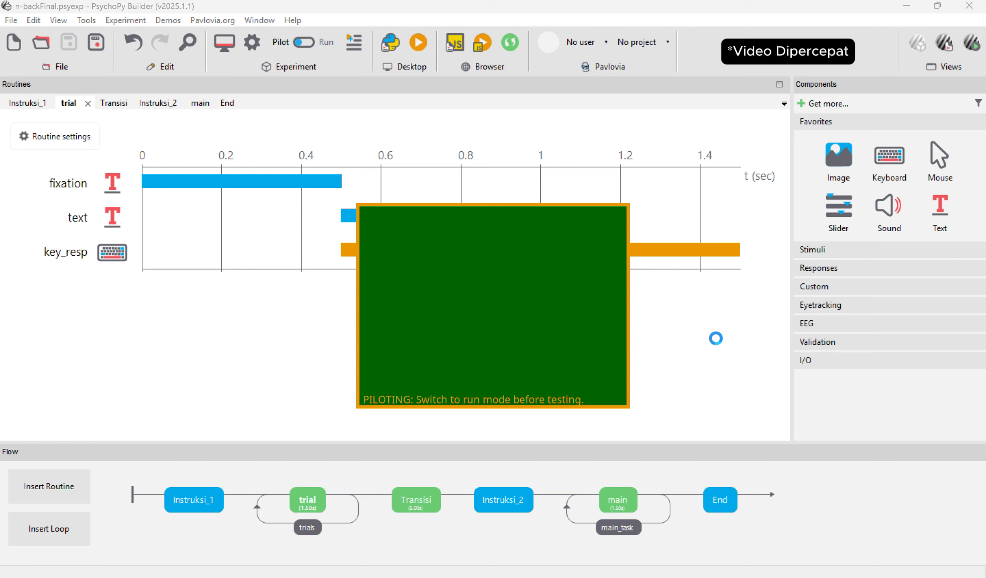
key(space)
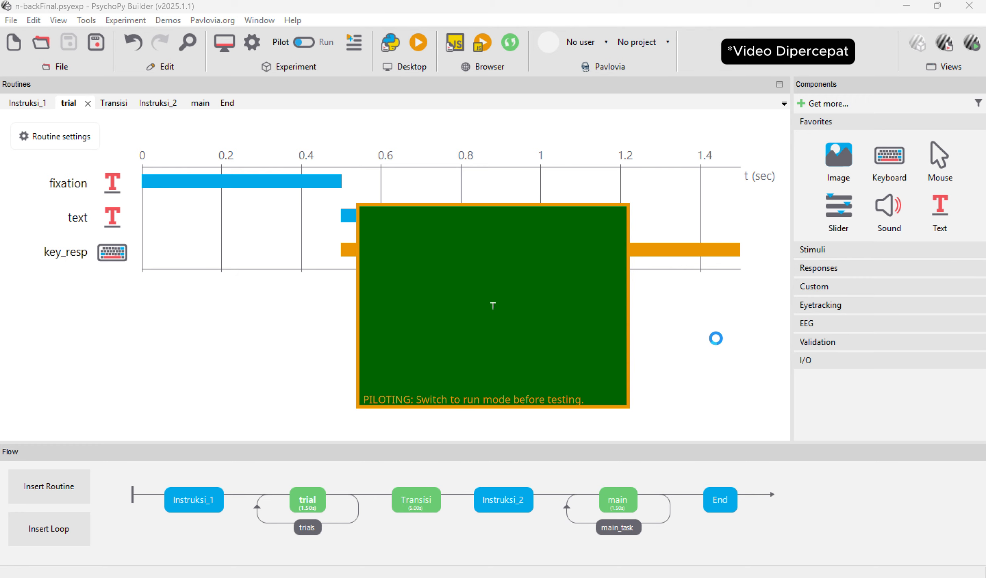